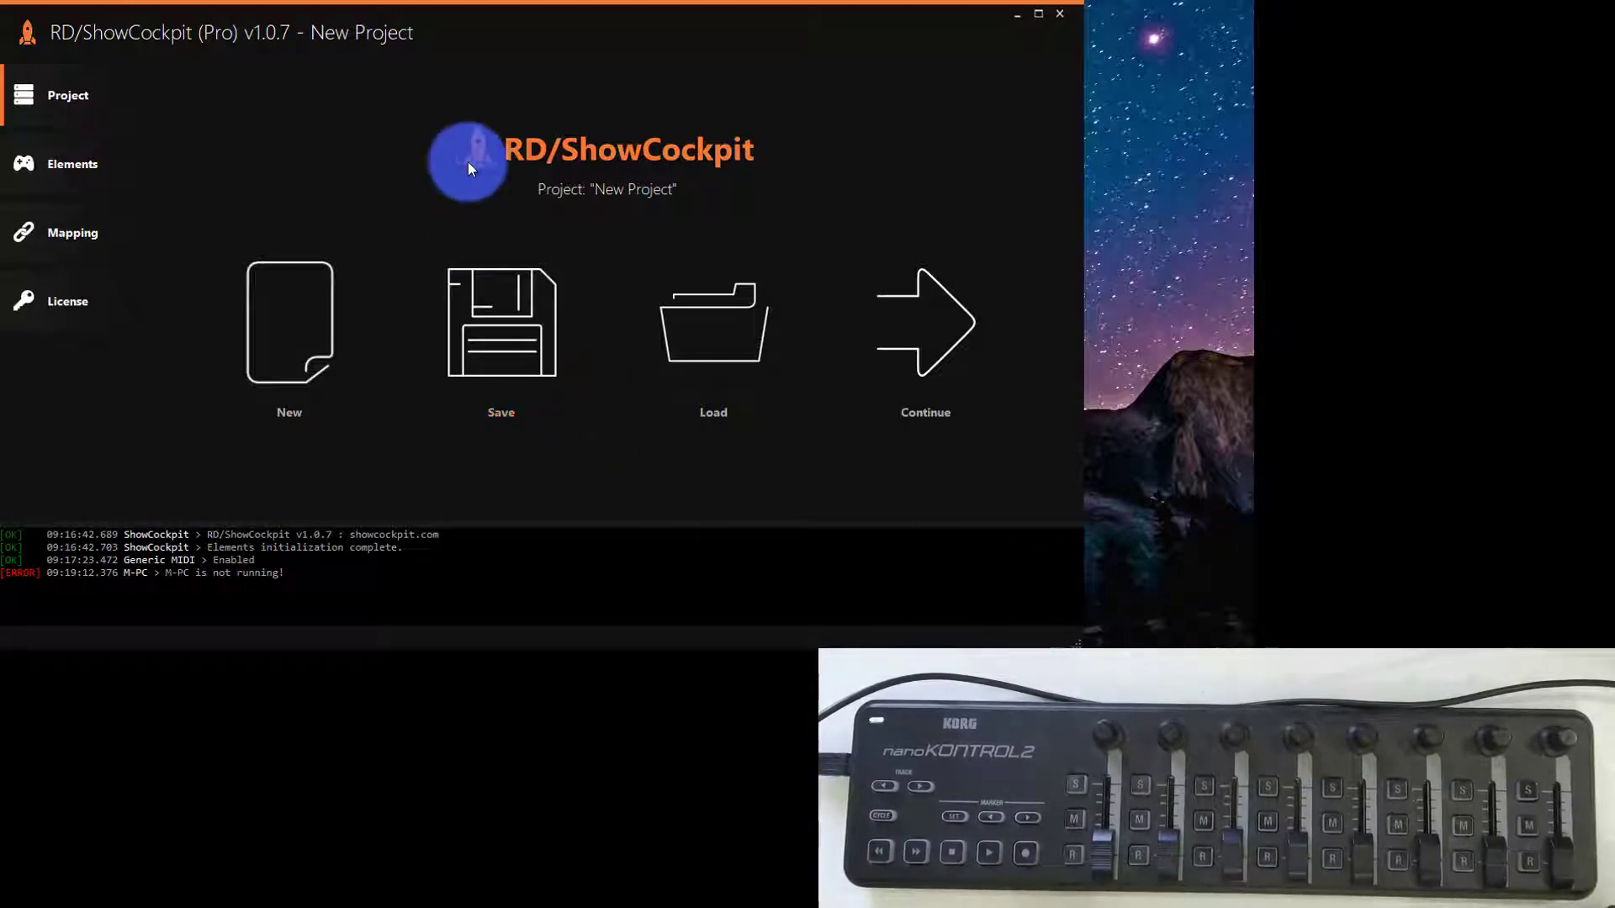
- Create a new project named "M-PC Midi demo"
left_click(309, 318)
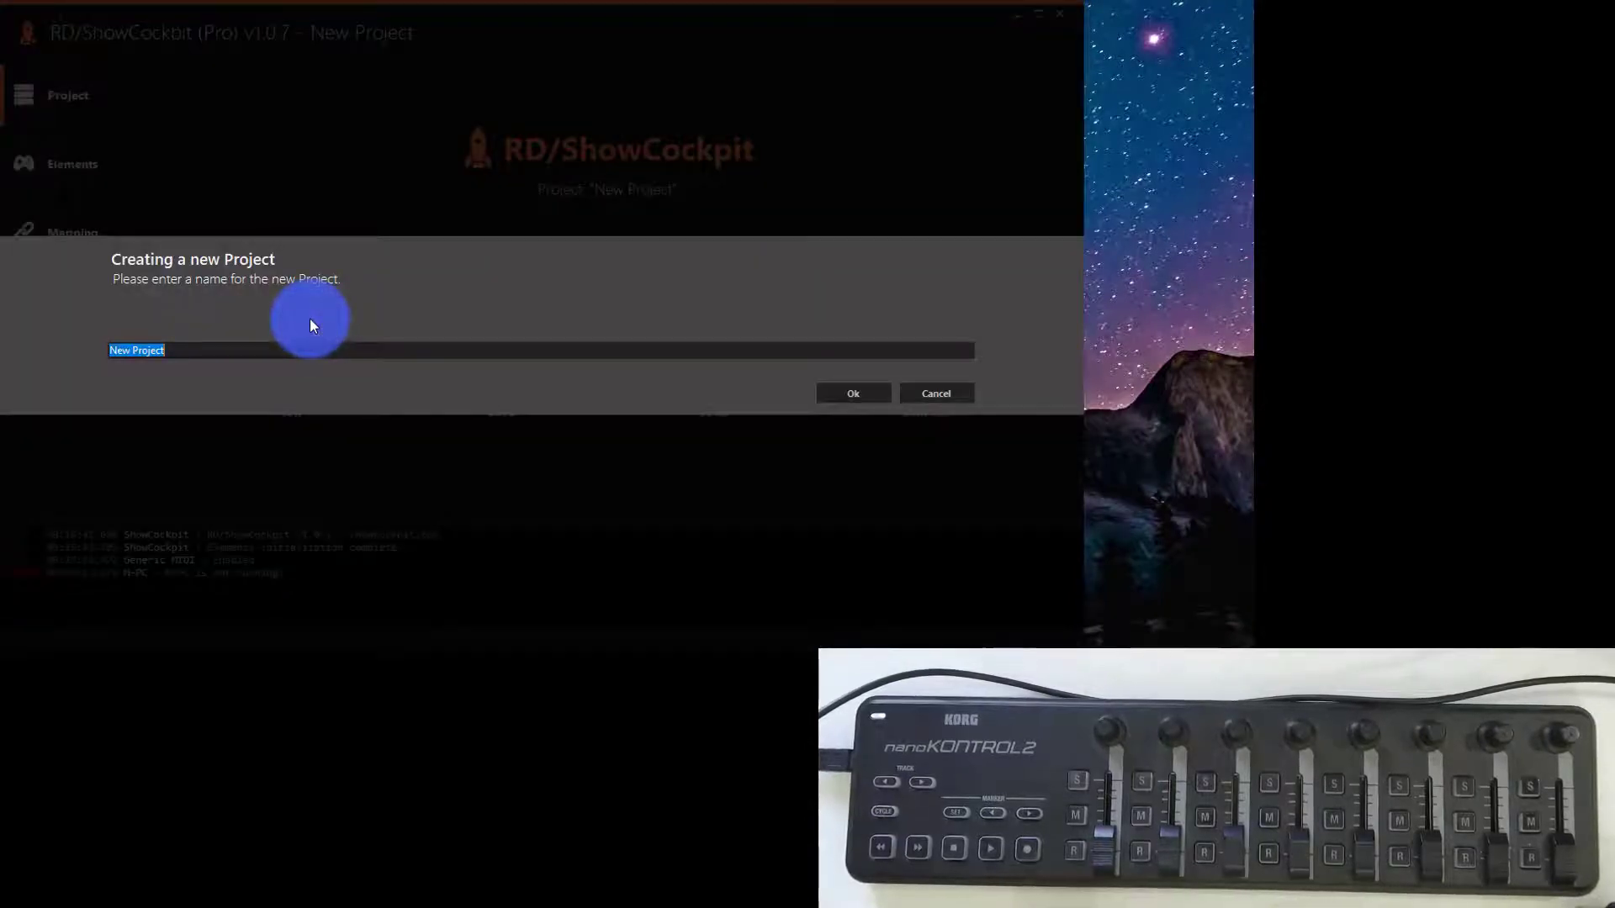
type("M-PC")
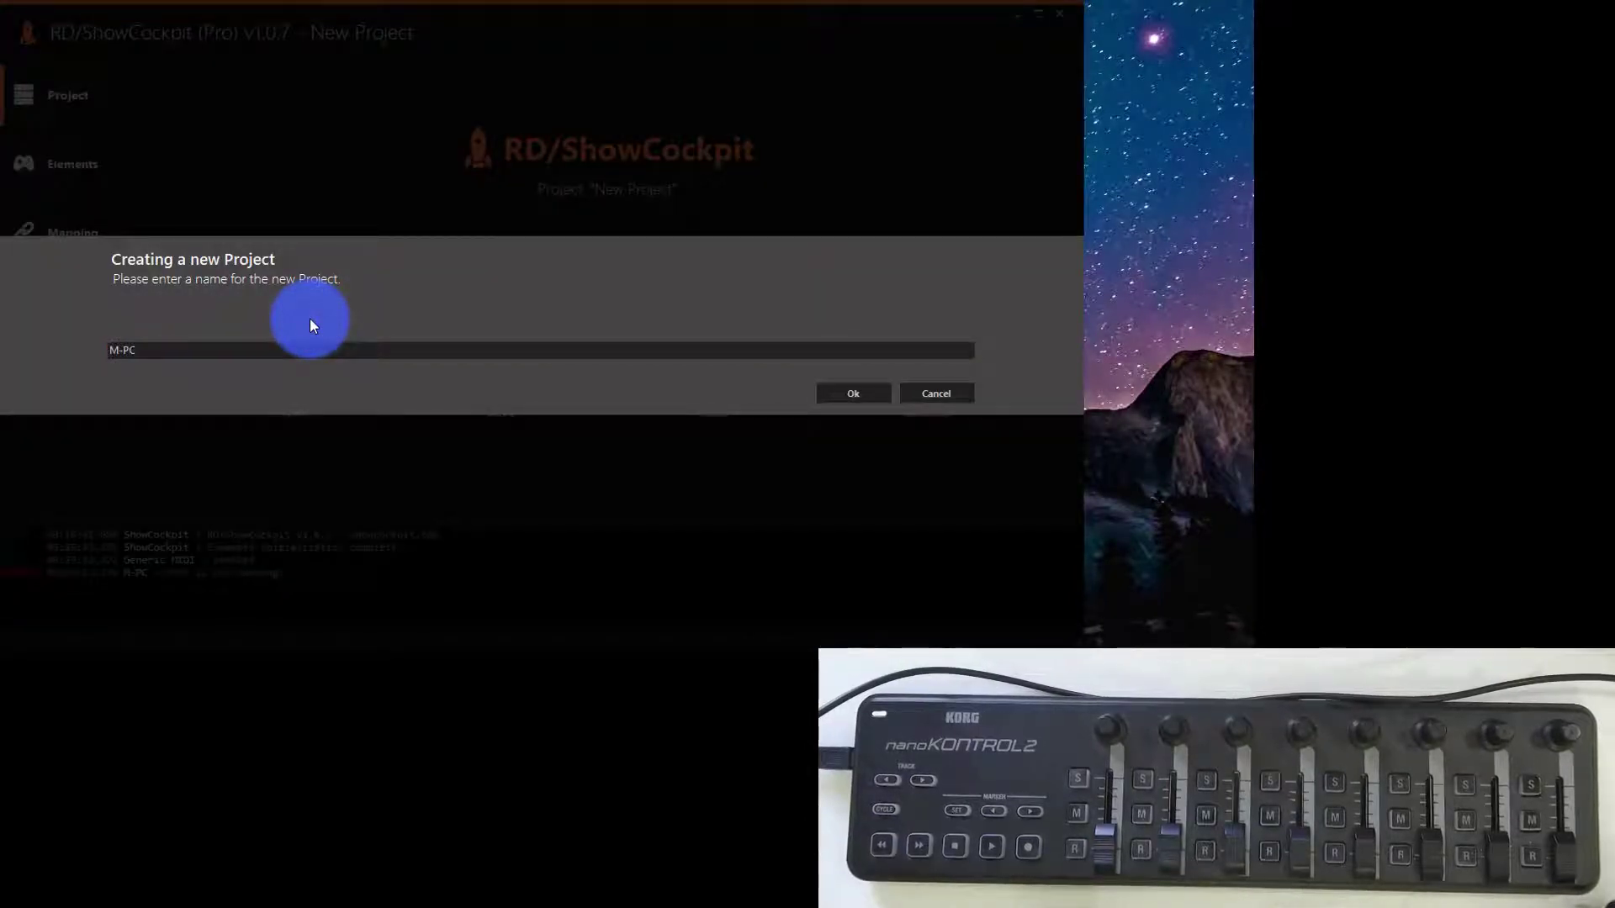
type(" Midi")
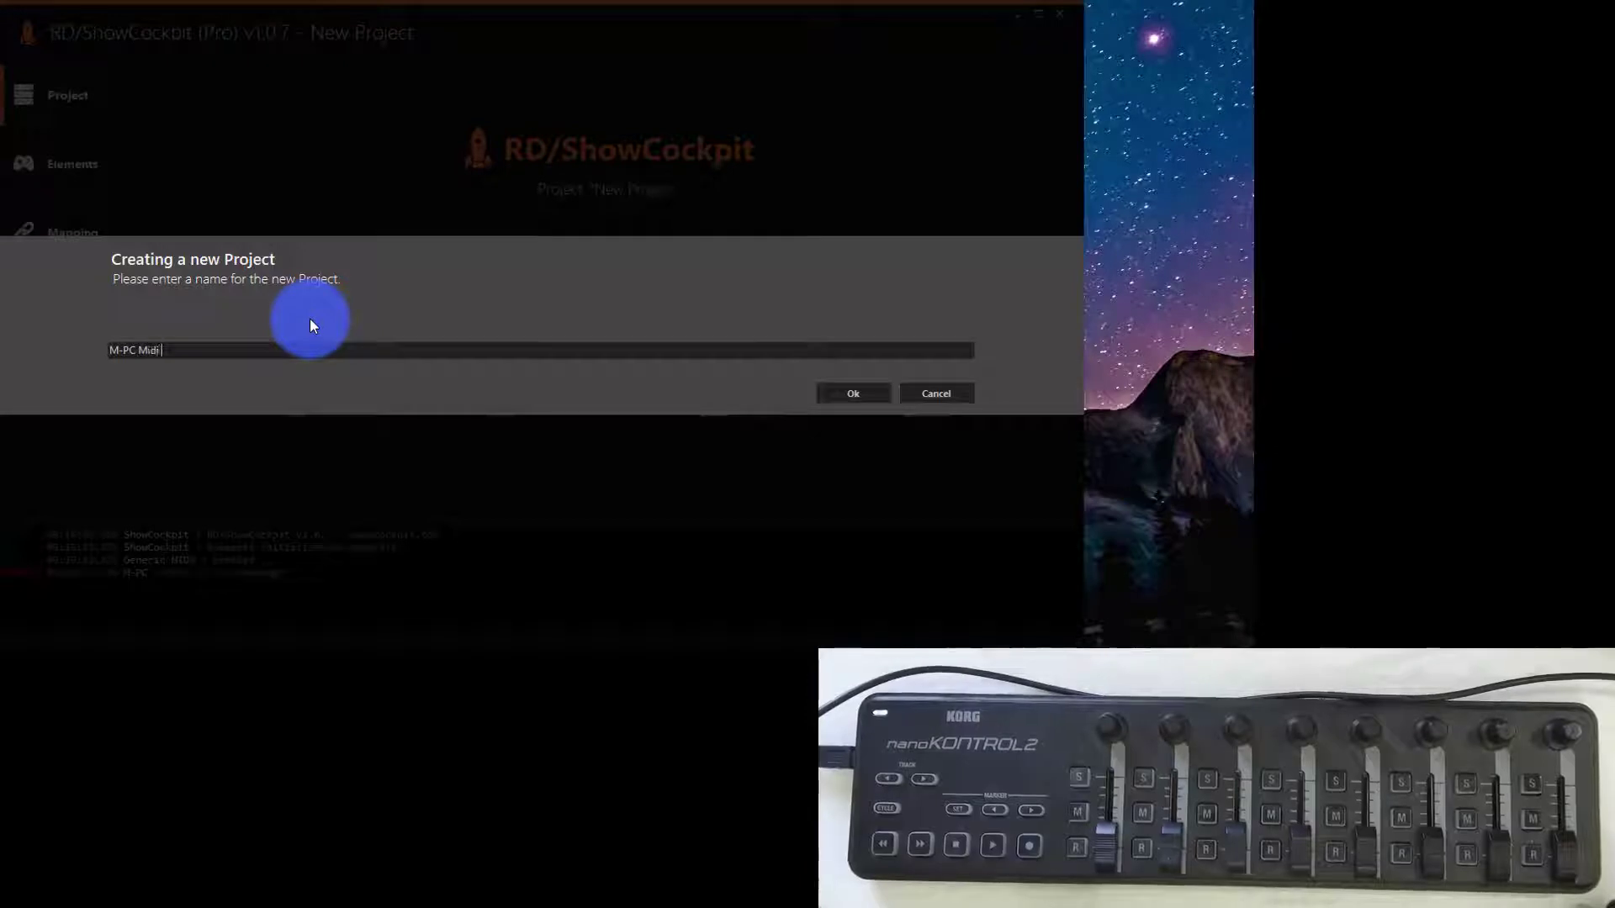
type(" demo")
key("Return")
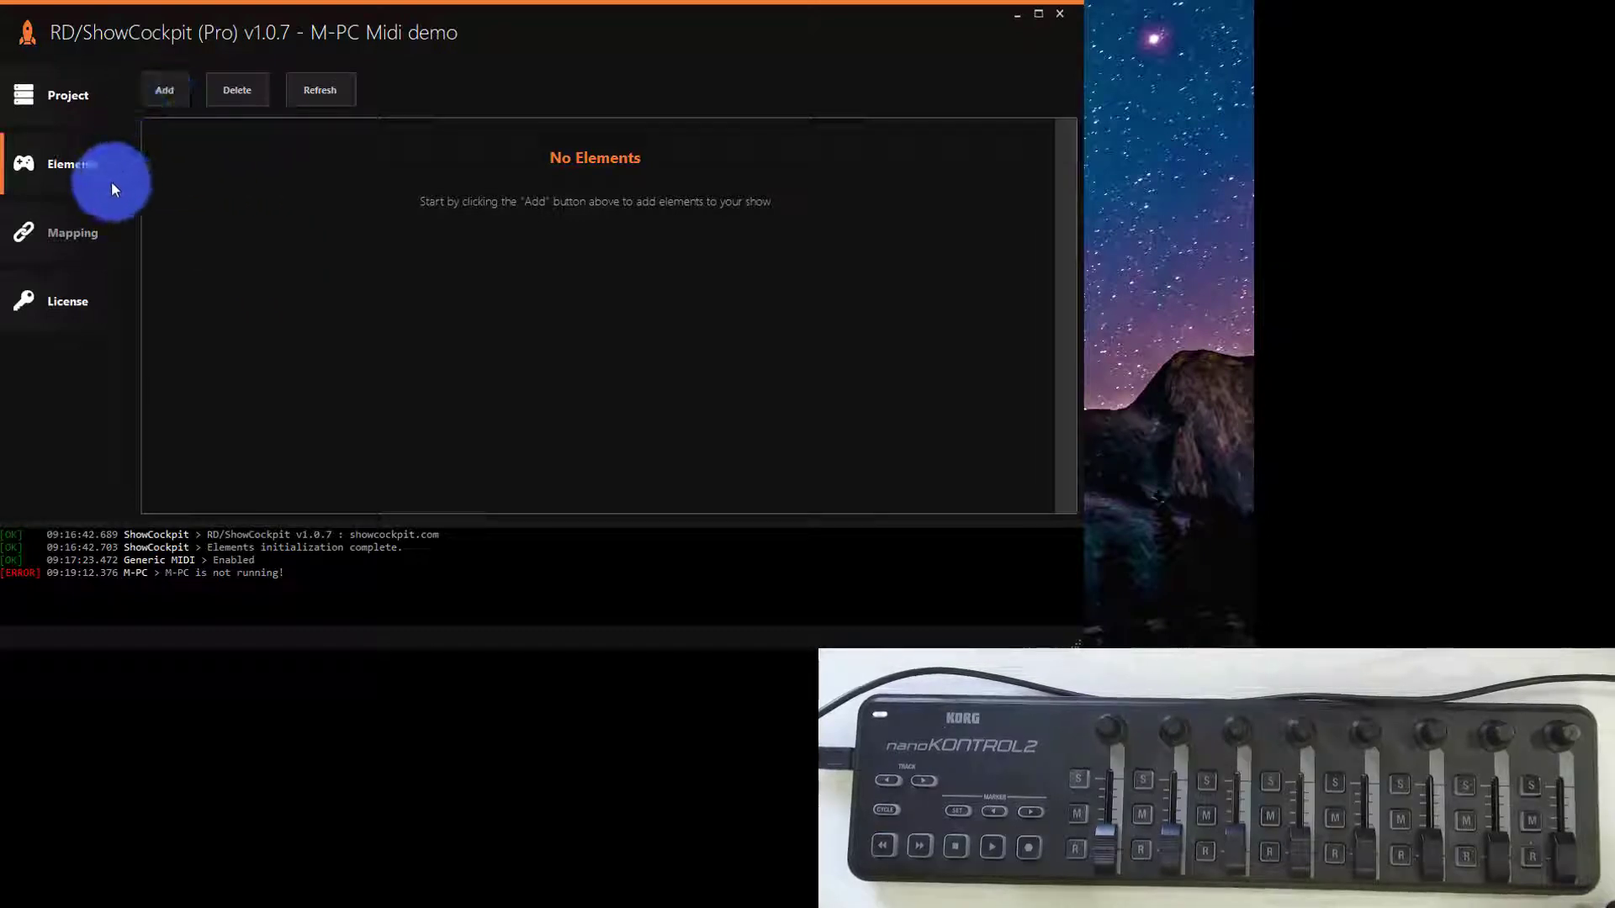
- Add the Martin M-PC lighting element to the project, keeping the ID "M-PC"
left_click(153, 95)
mouse_move(194, 172)
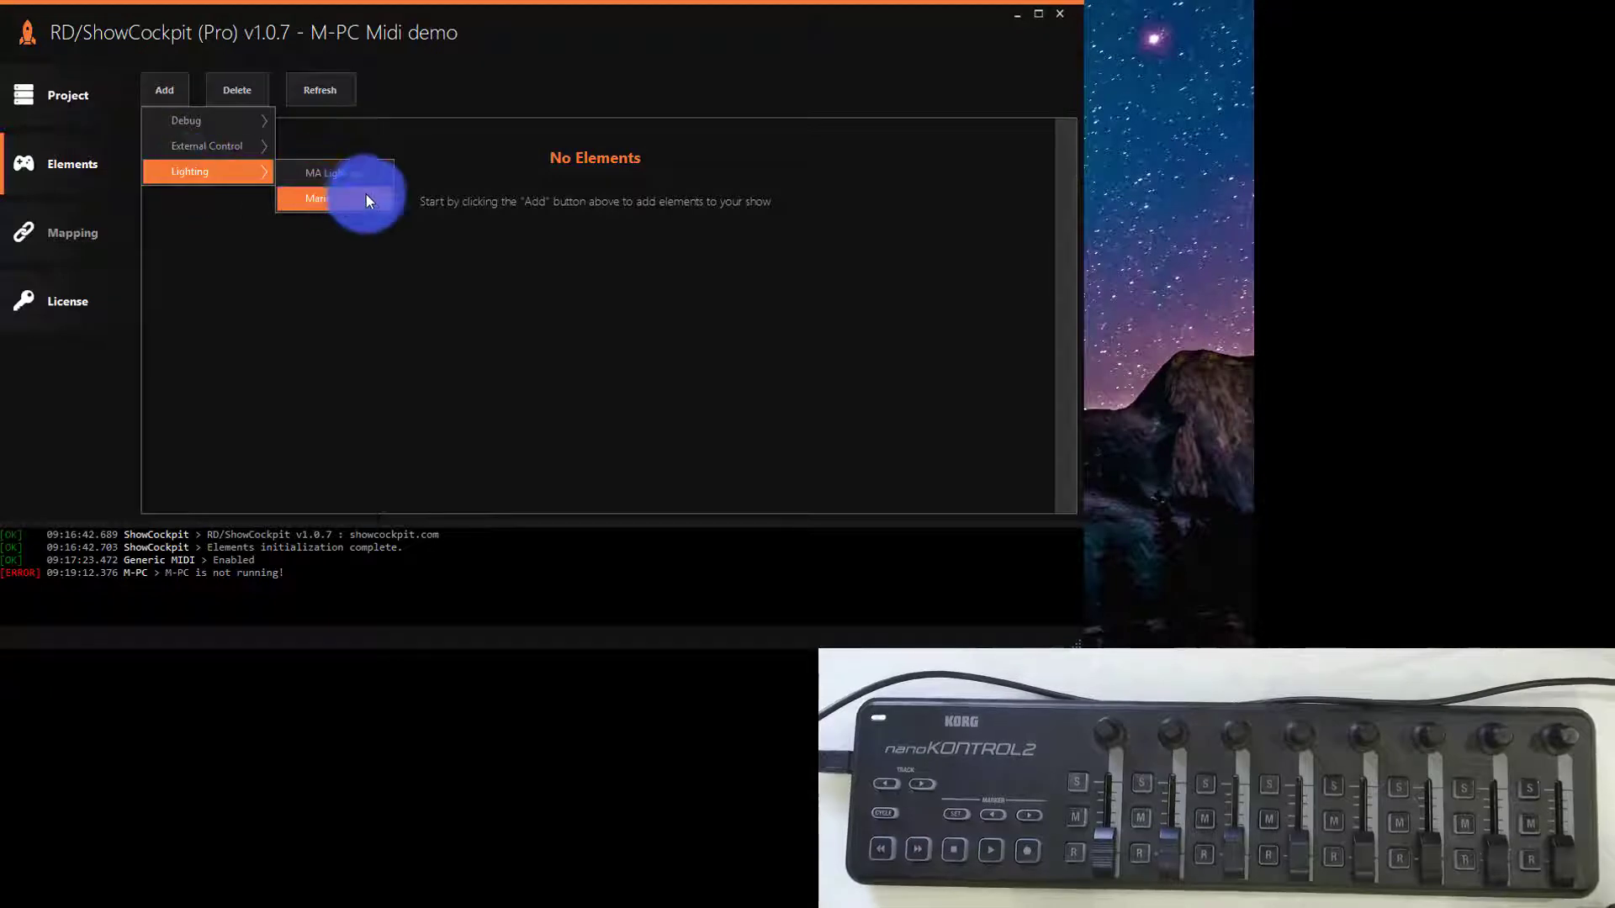
mouse_move(370, 198)
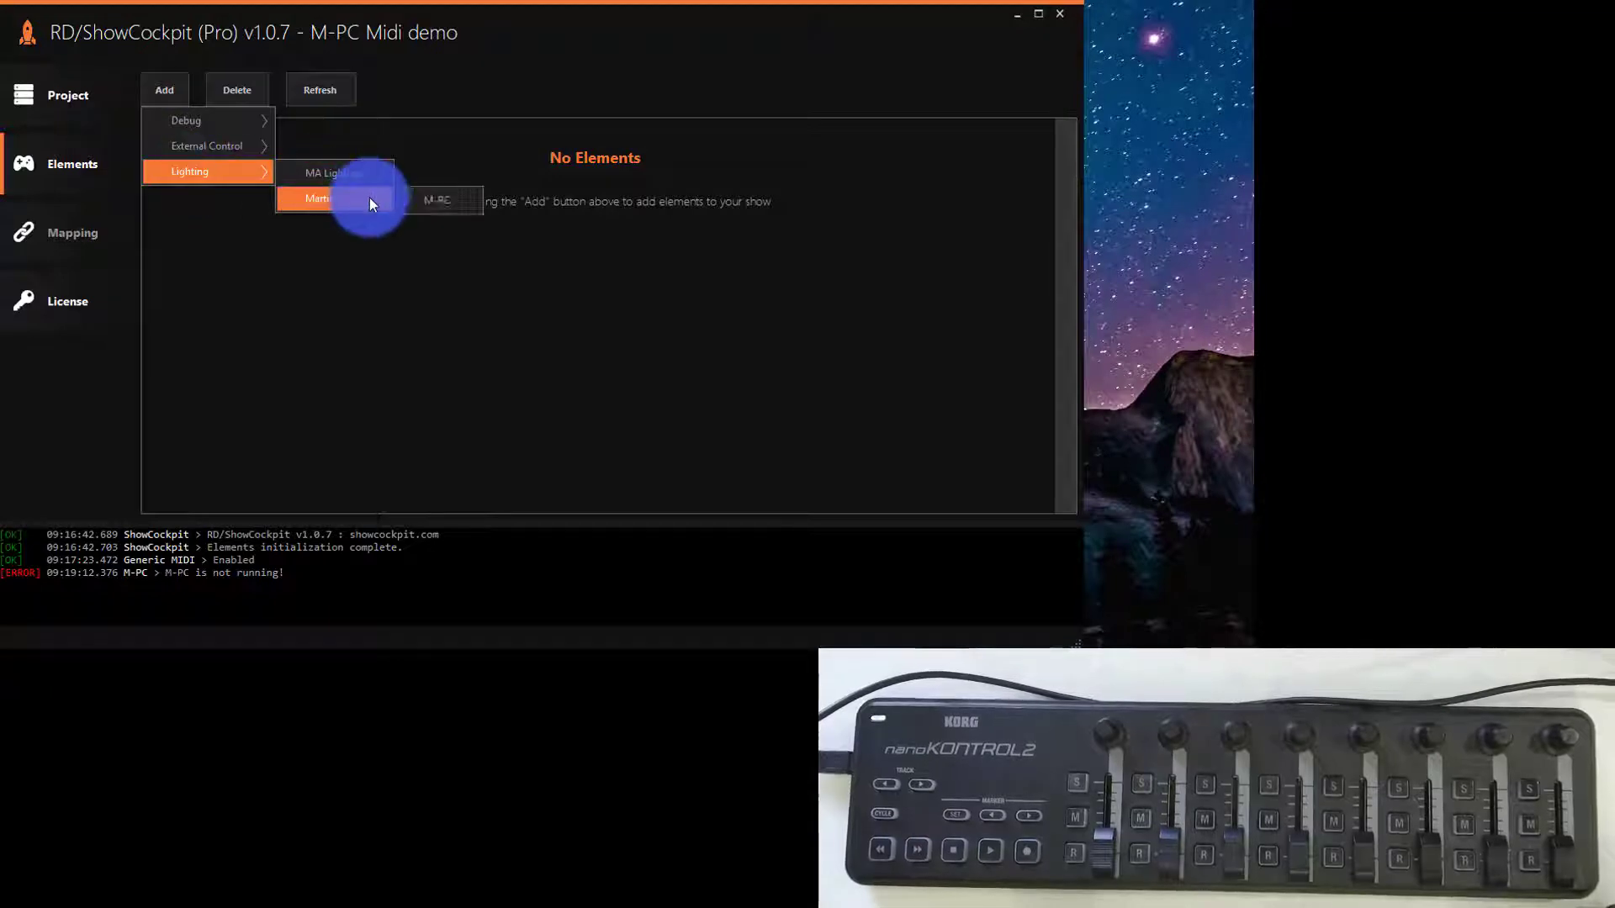
left_click(423, 197)
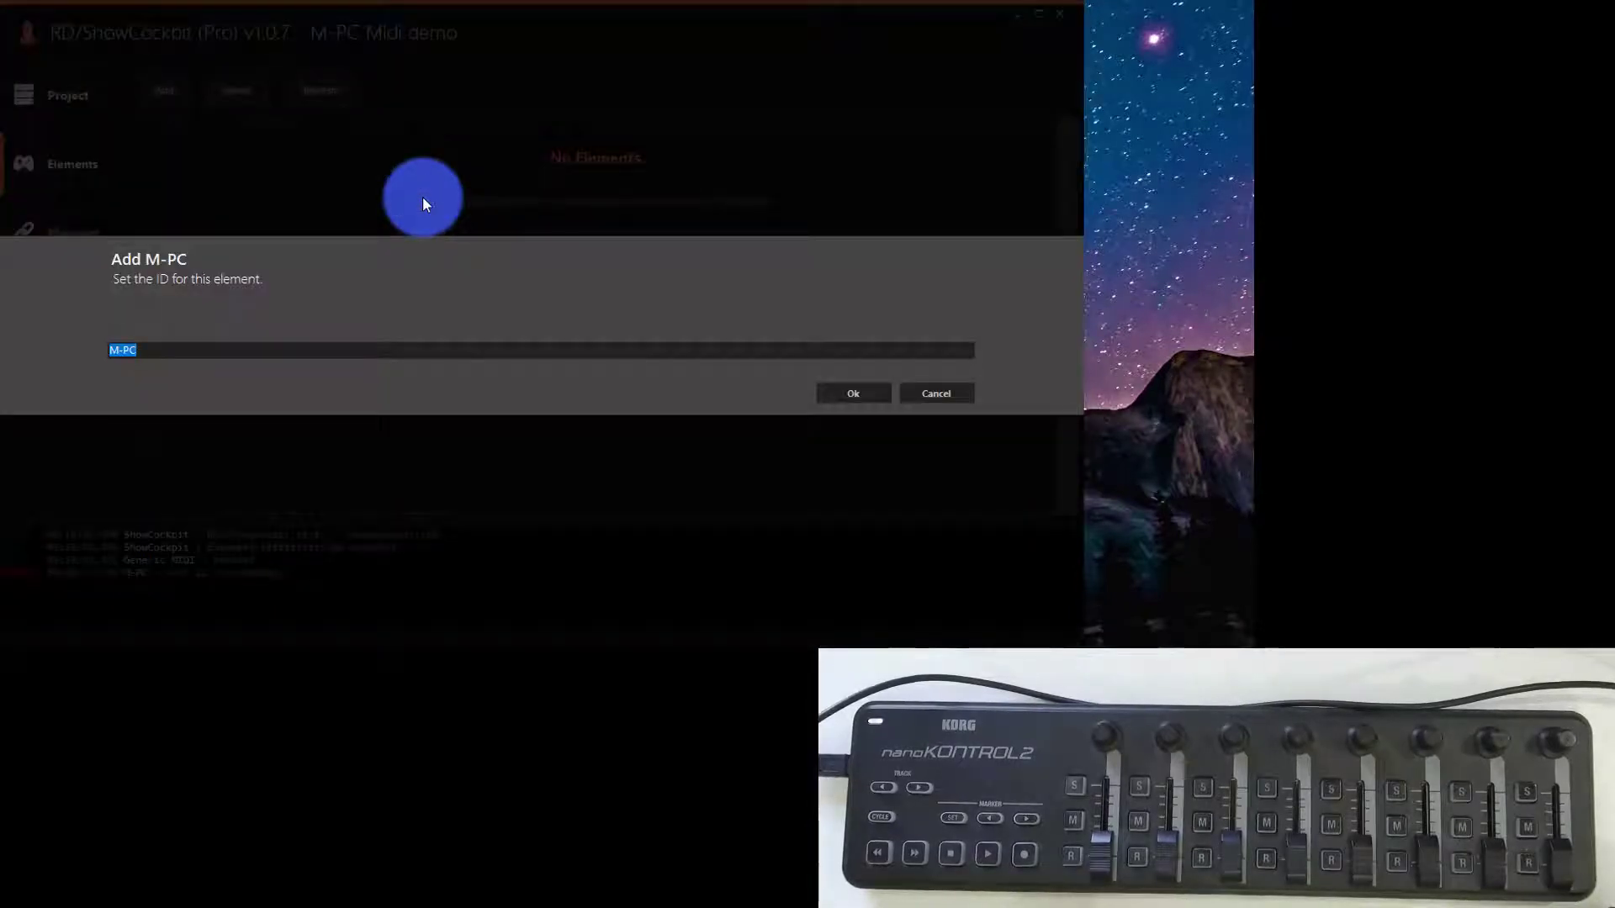
left_click(877, 402)
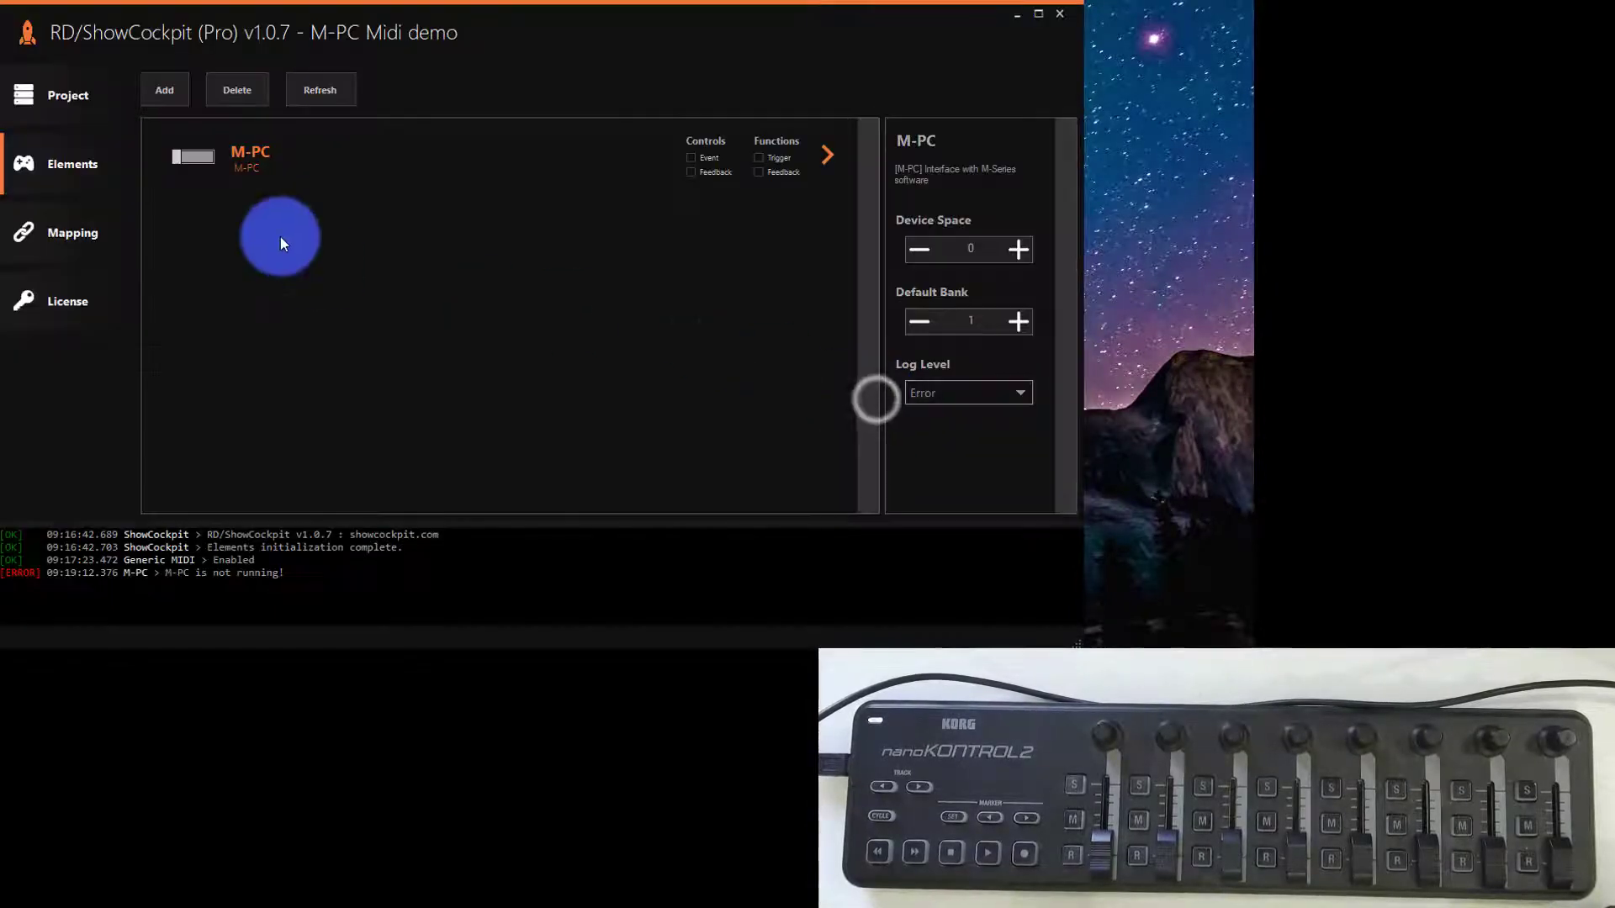
- Add a Generic MIDI external control element, keeping the ID "Generic MIDI"
left_click(167, 84)
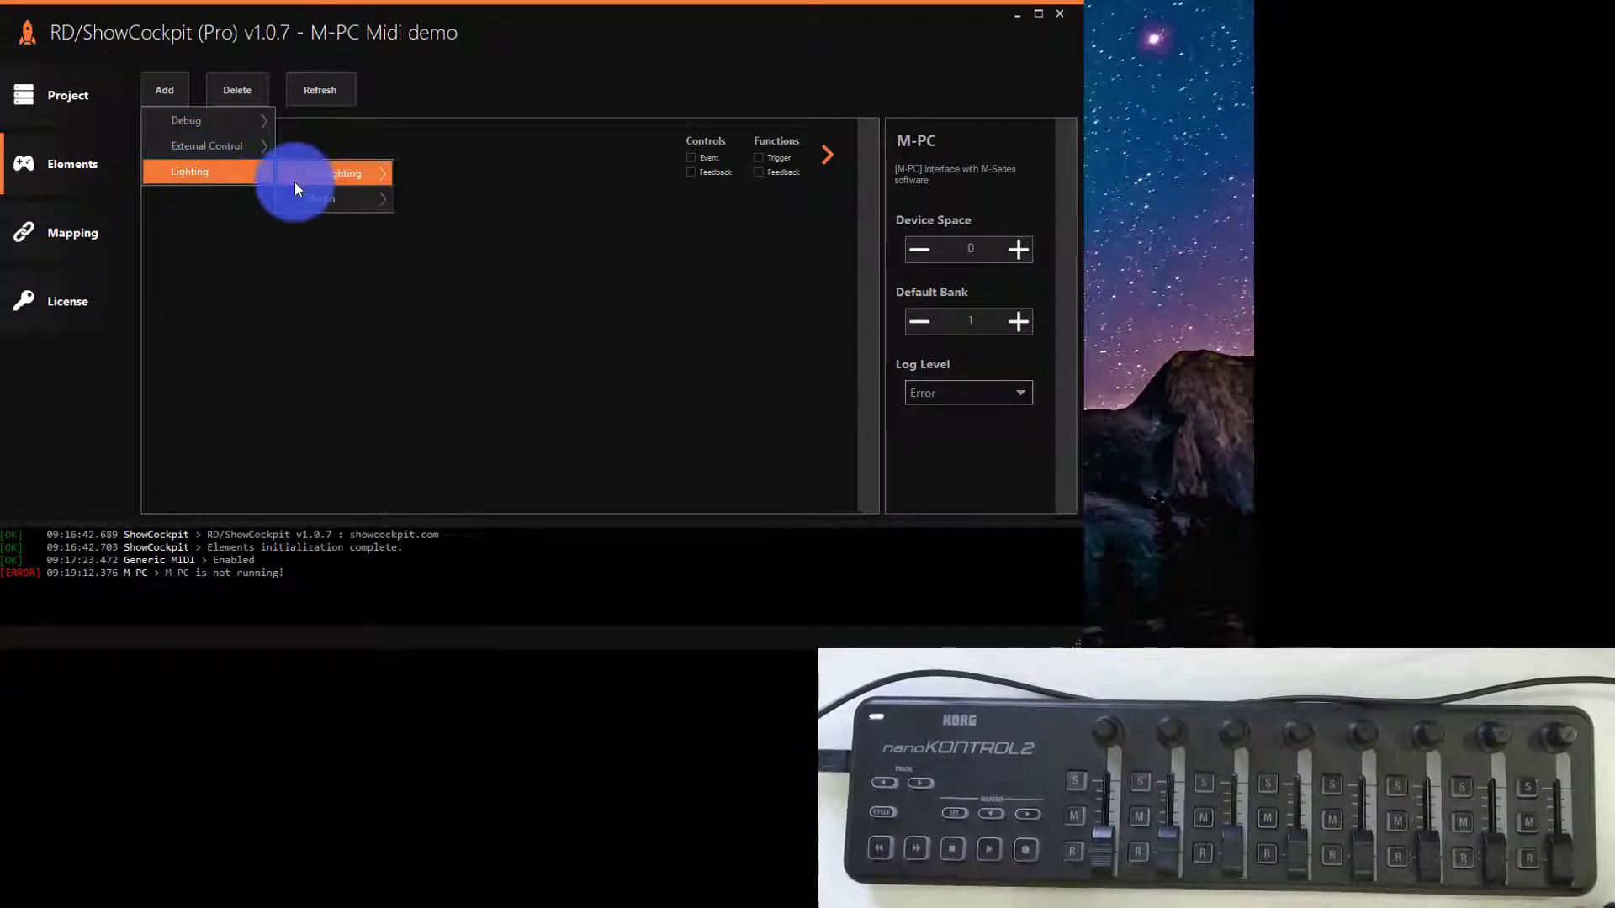
mouse_move(215, 137)
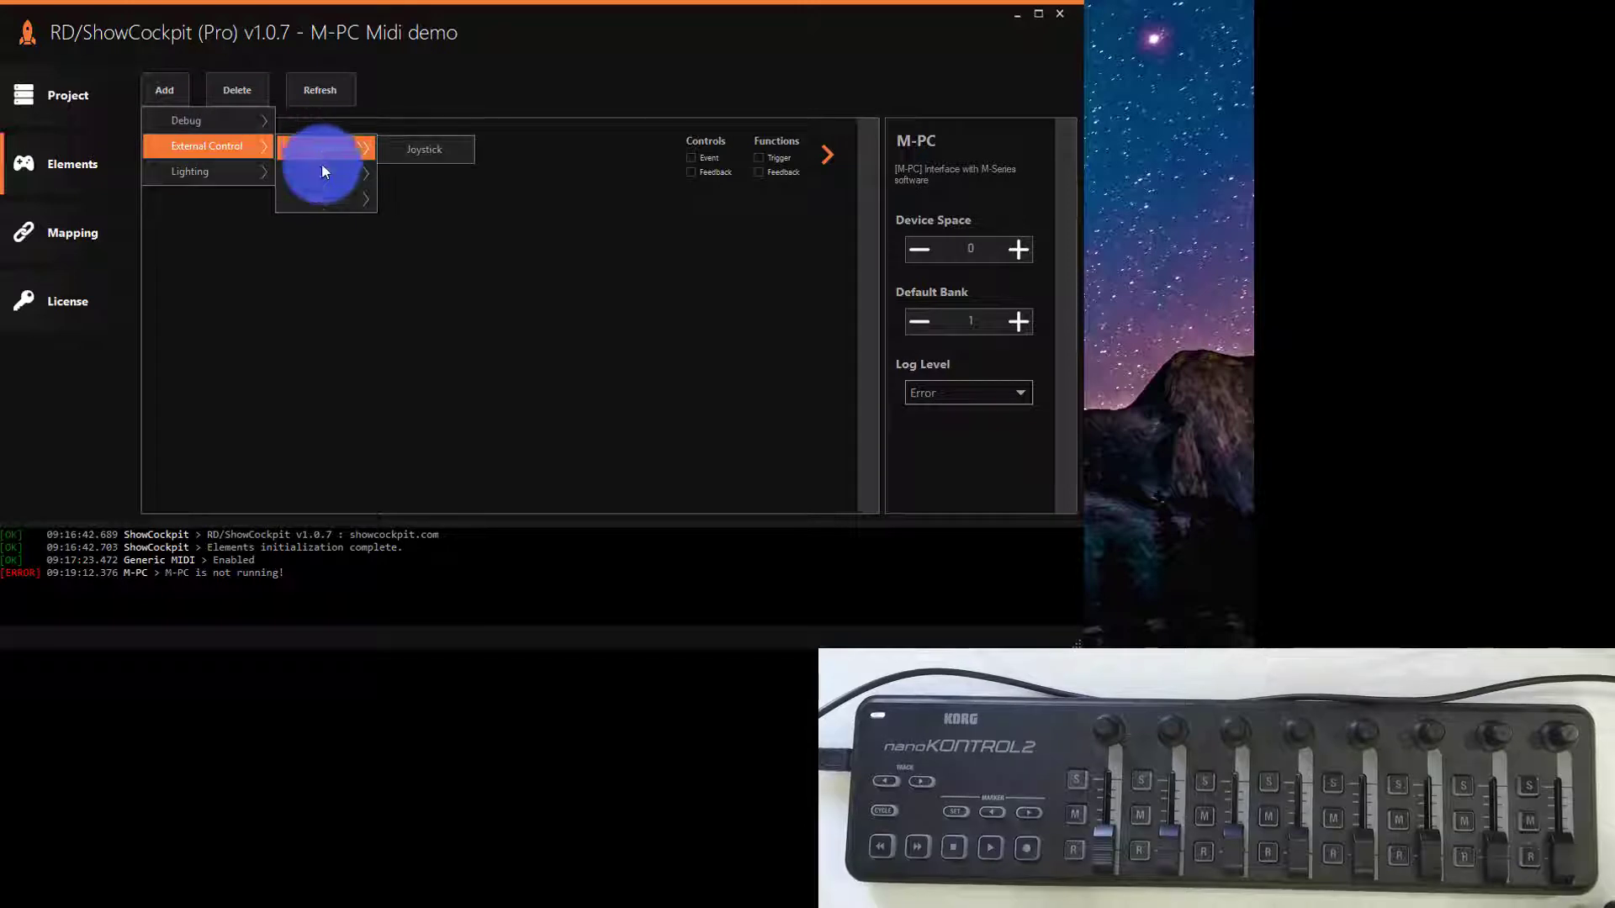
mouse_move(333, 176)
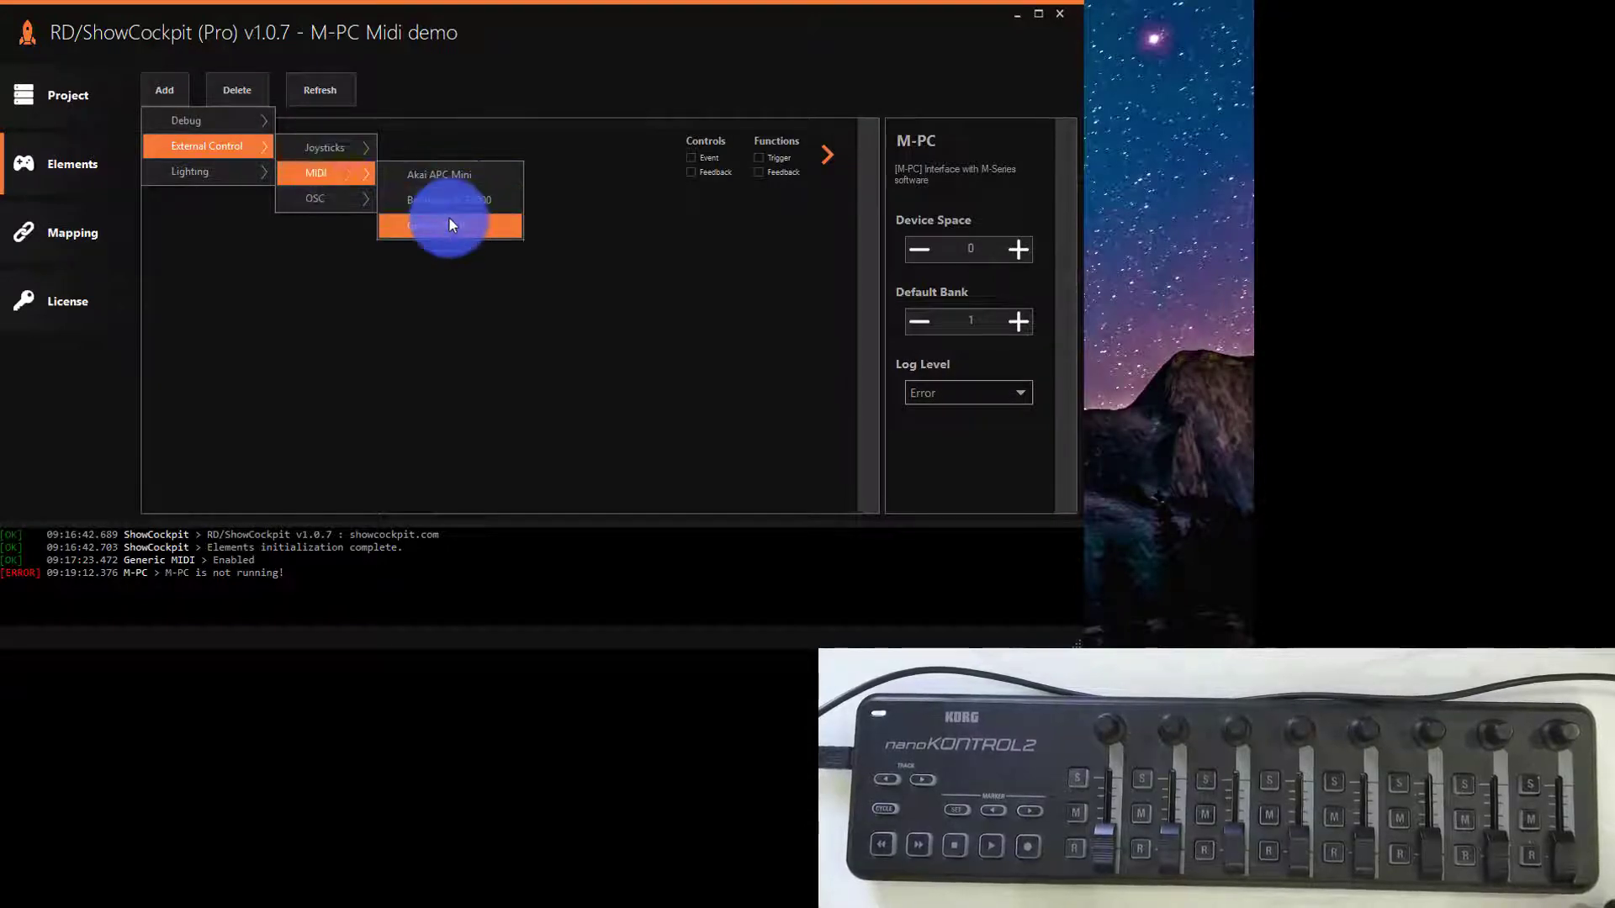
left_click(450, 224)
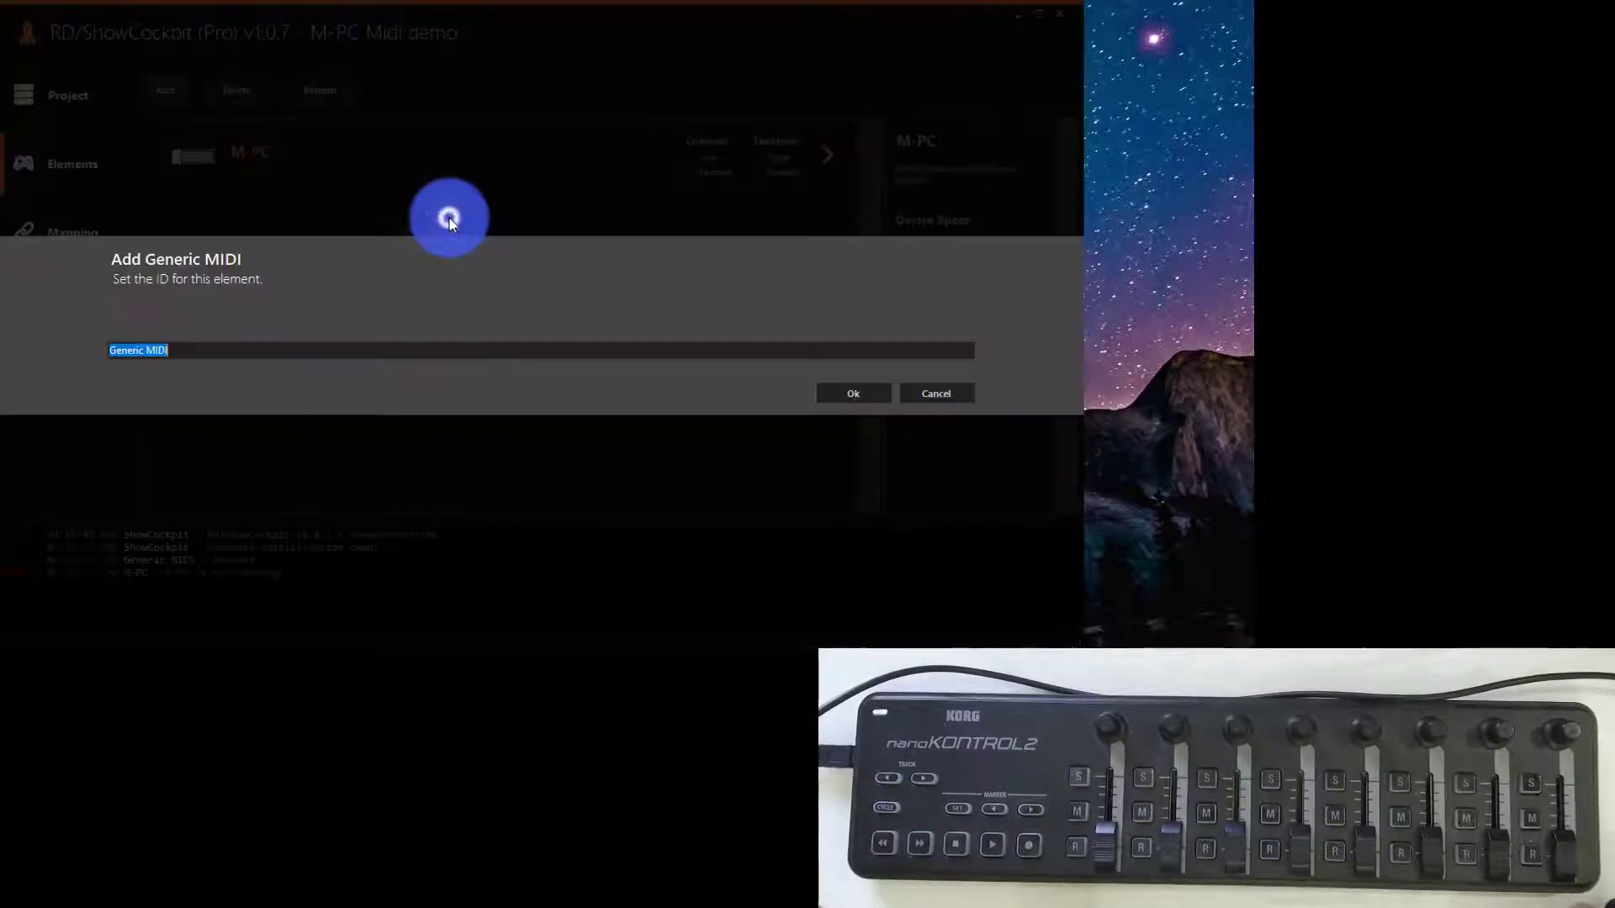
left_click(834, 393)
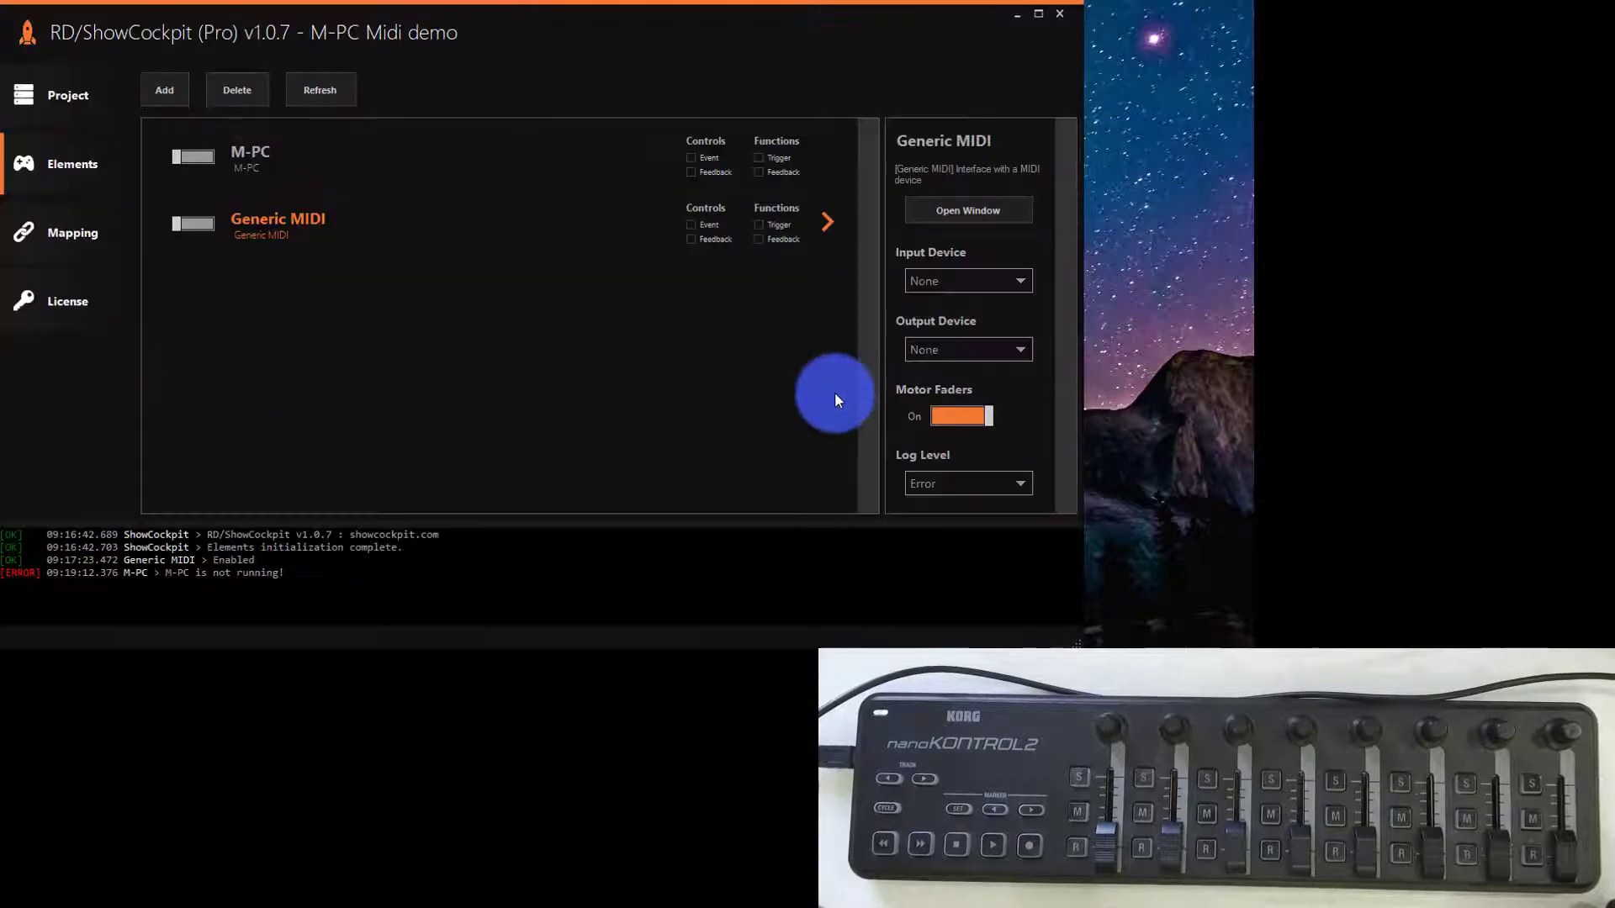
- Examine the individual settings of the M-PC and Generic MIDI elements
left_click(583, 144)
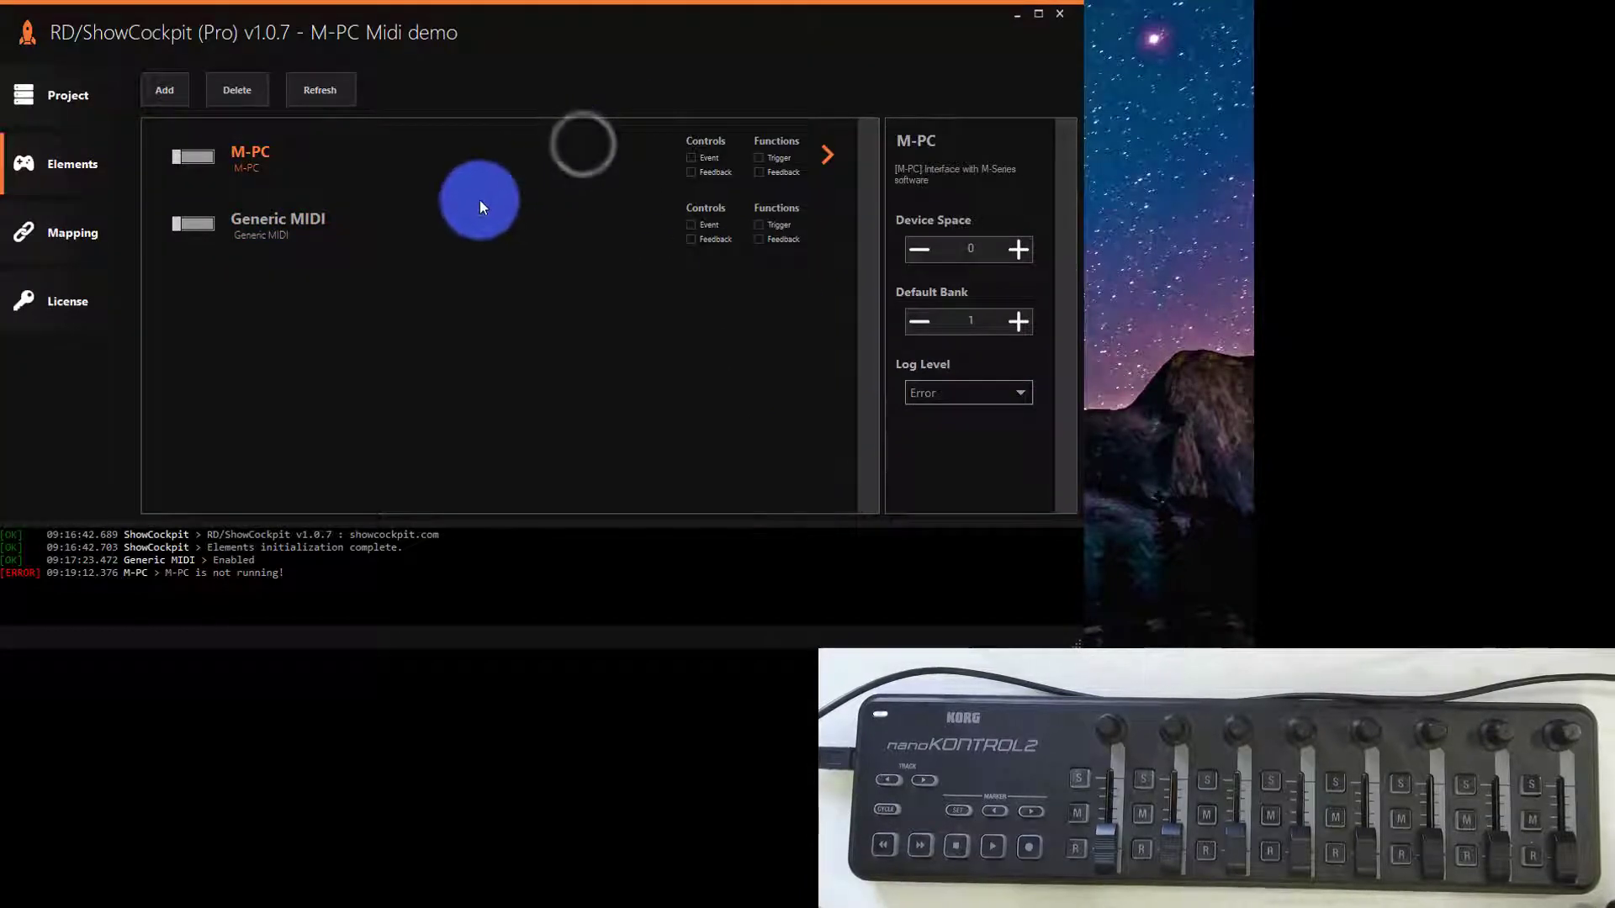
left_click(479, 203)
left_click(482, 148)
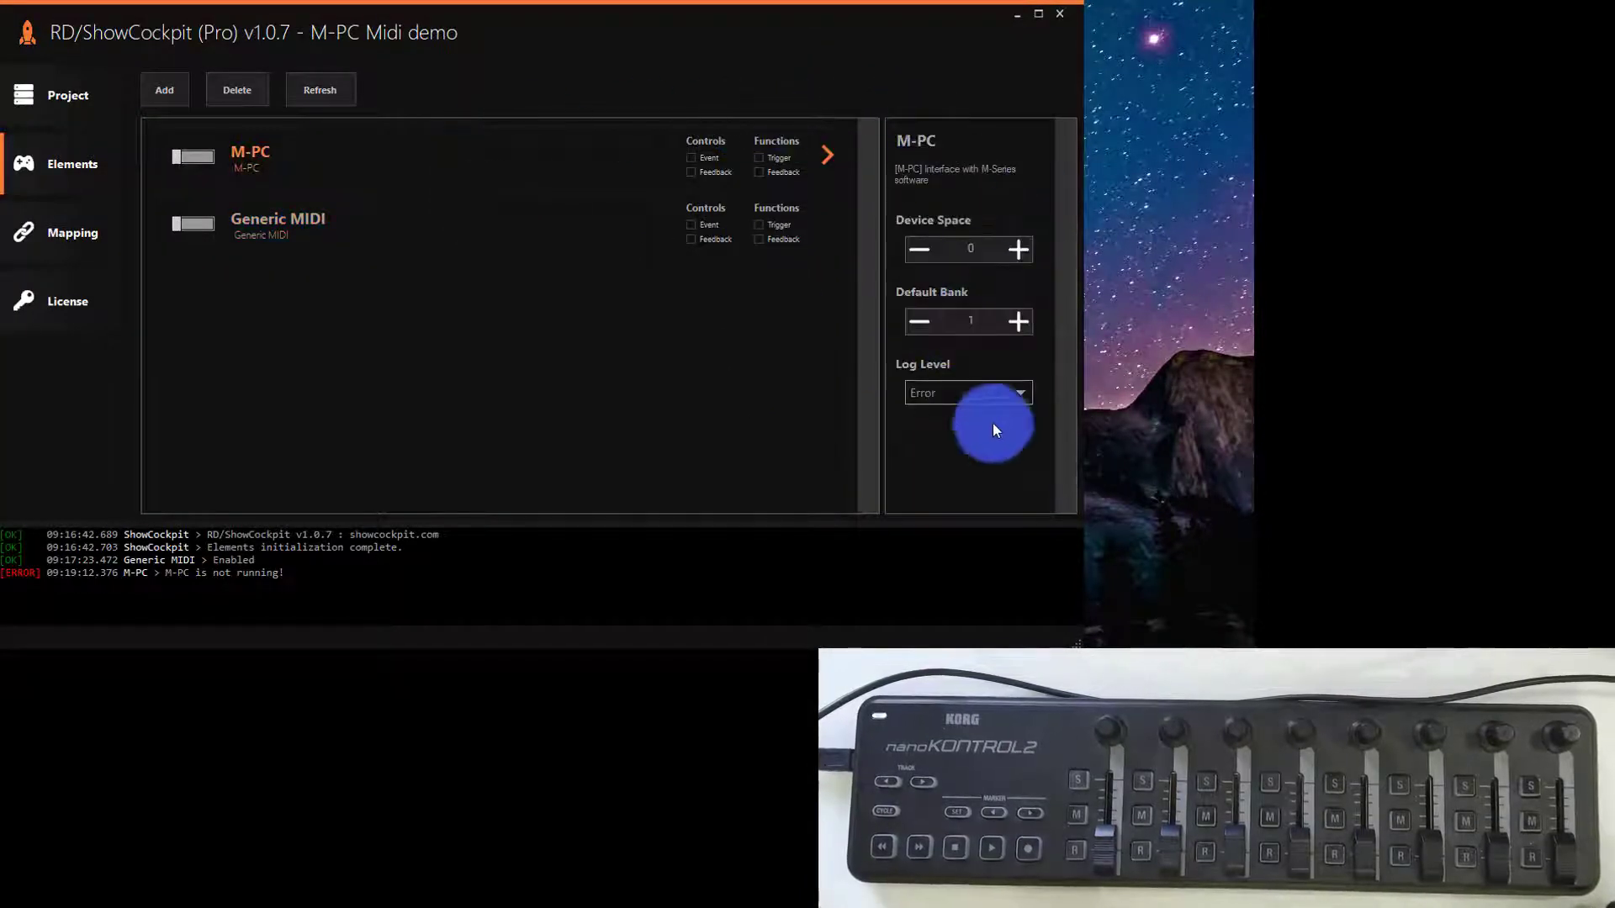
left_click(574, 241)
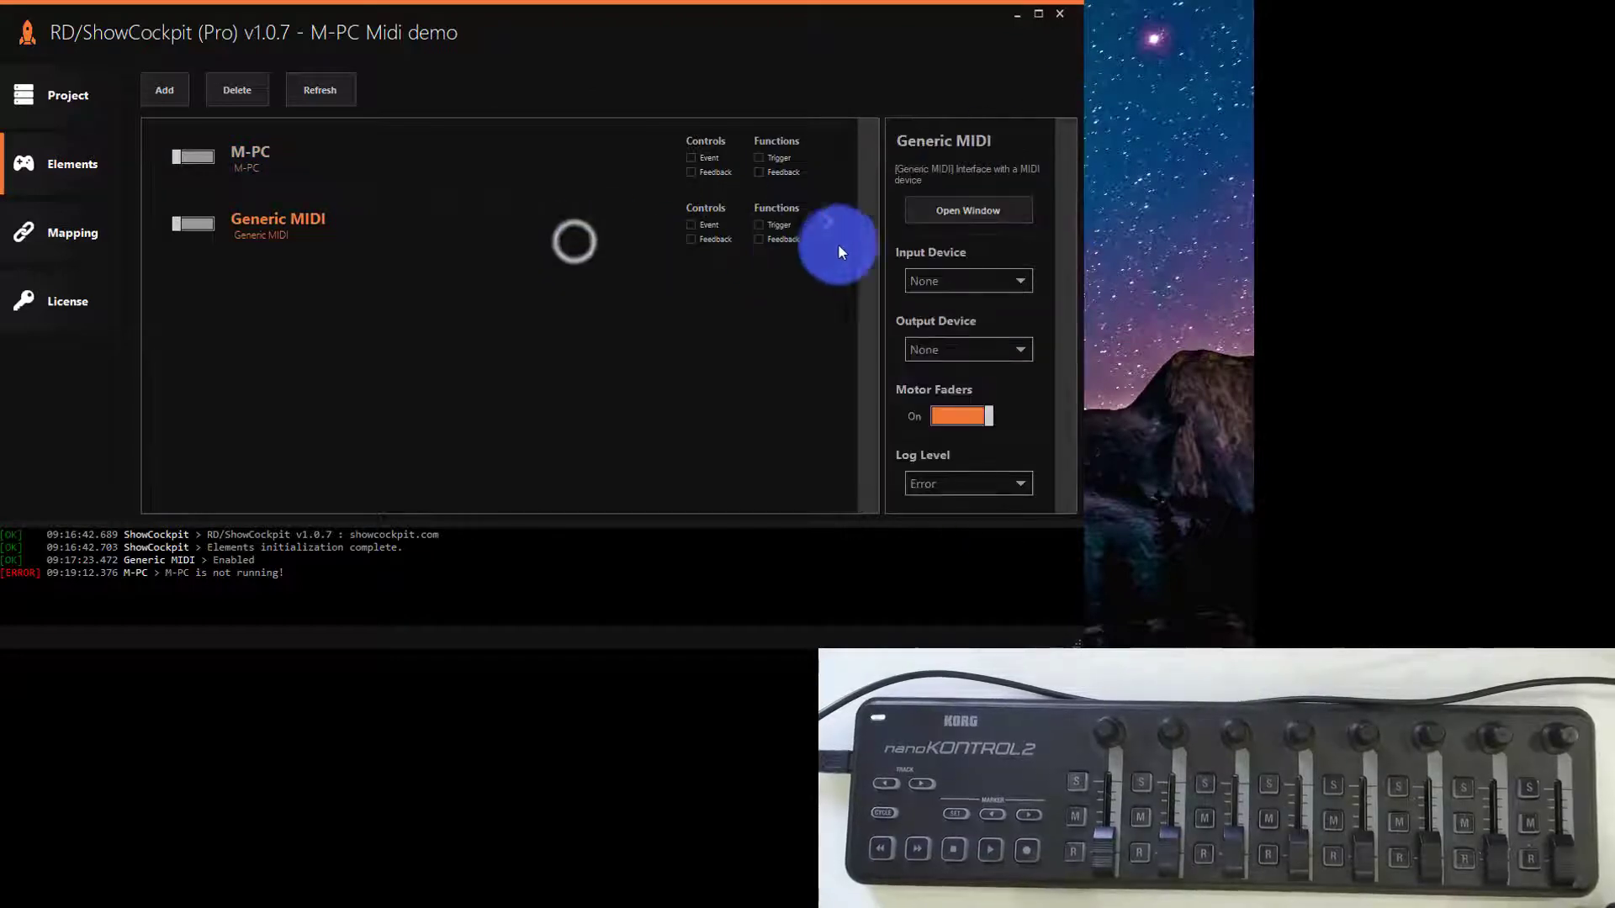
left_click(581, 179)
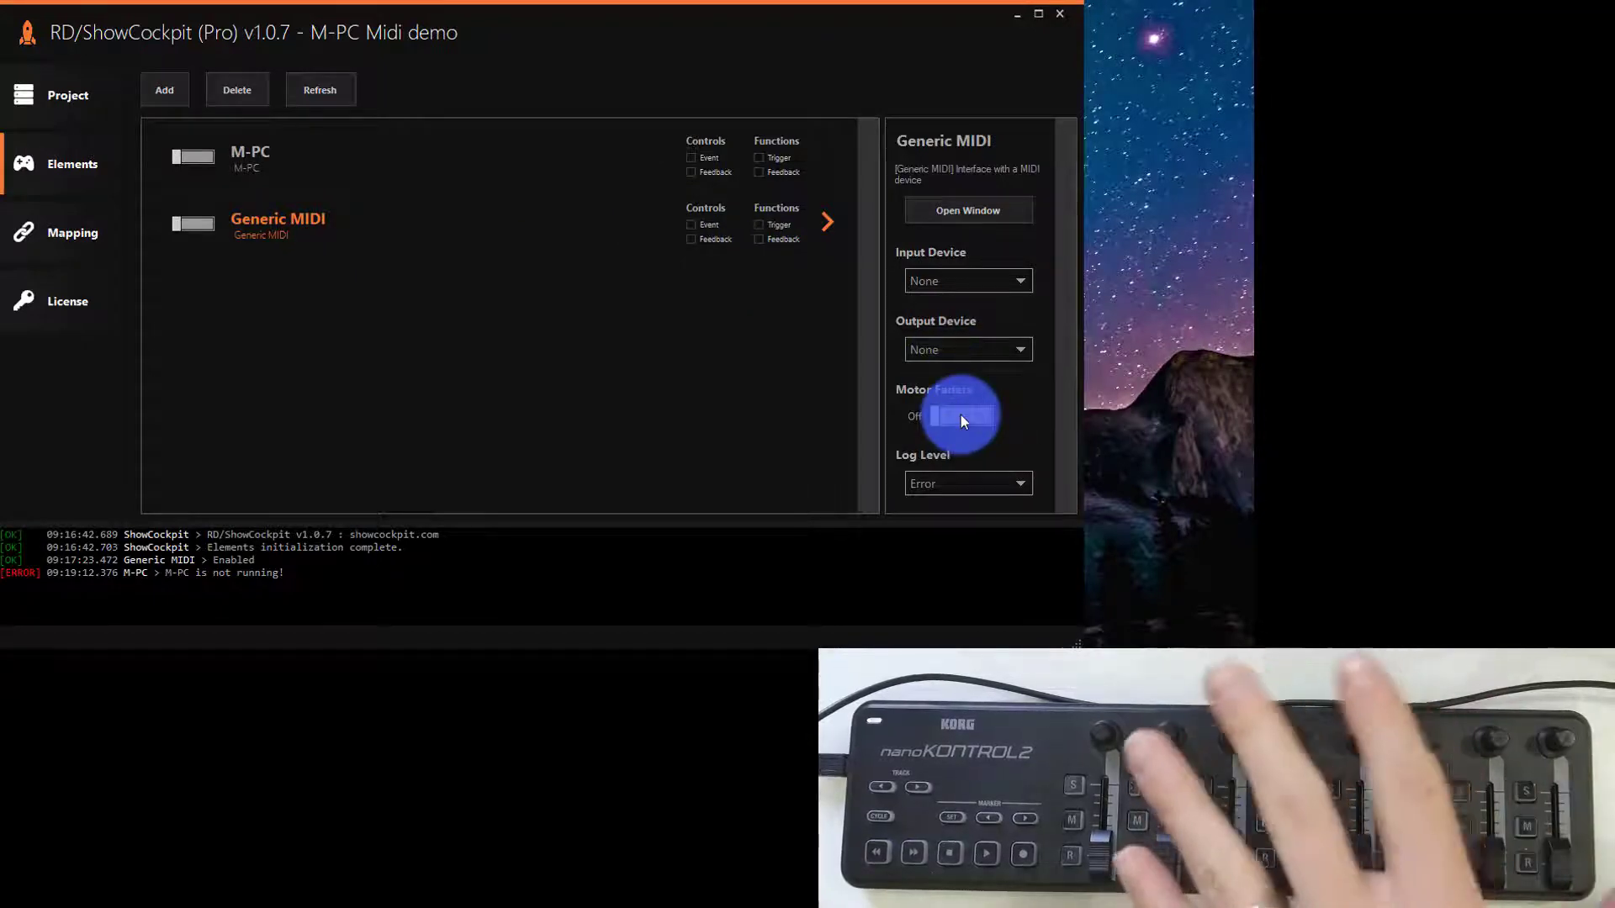
- Set the Generic MIDI element's input device to [0] nanoKONTROL2 and its output device to [1] nanoKONTROL2
left_click(982, 280)
left_click(992, 323)
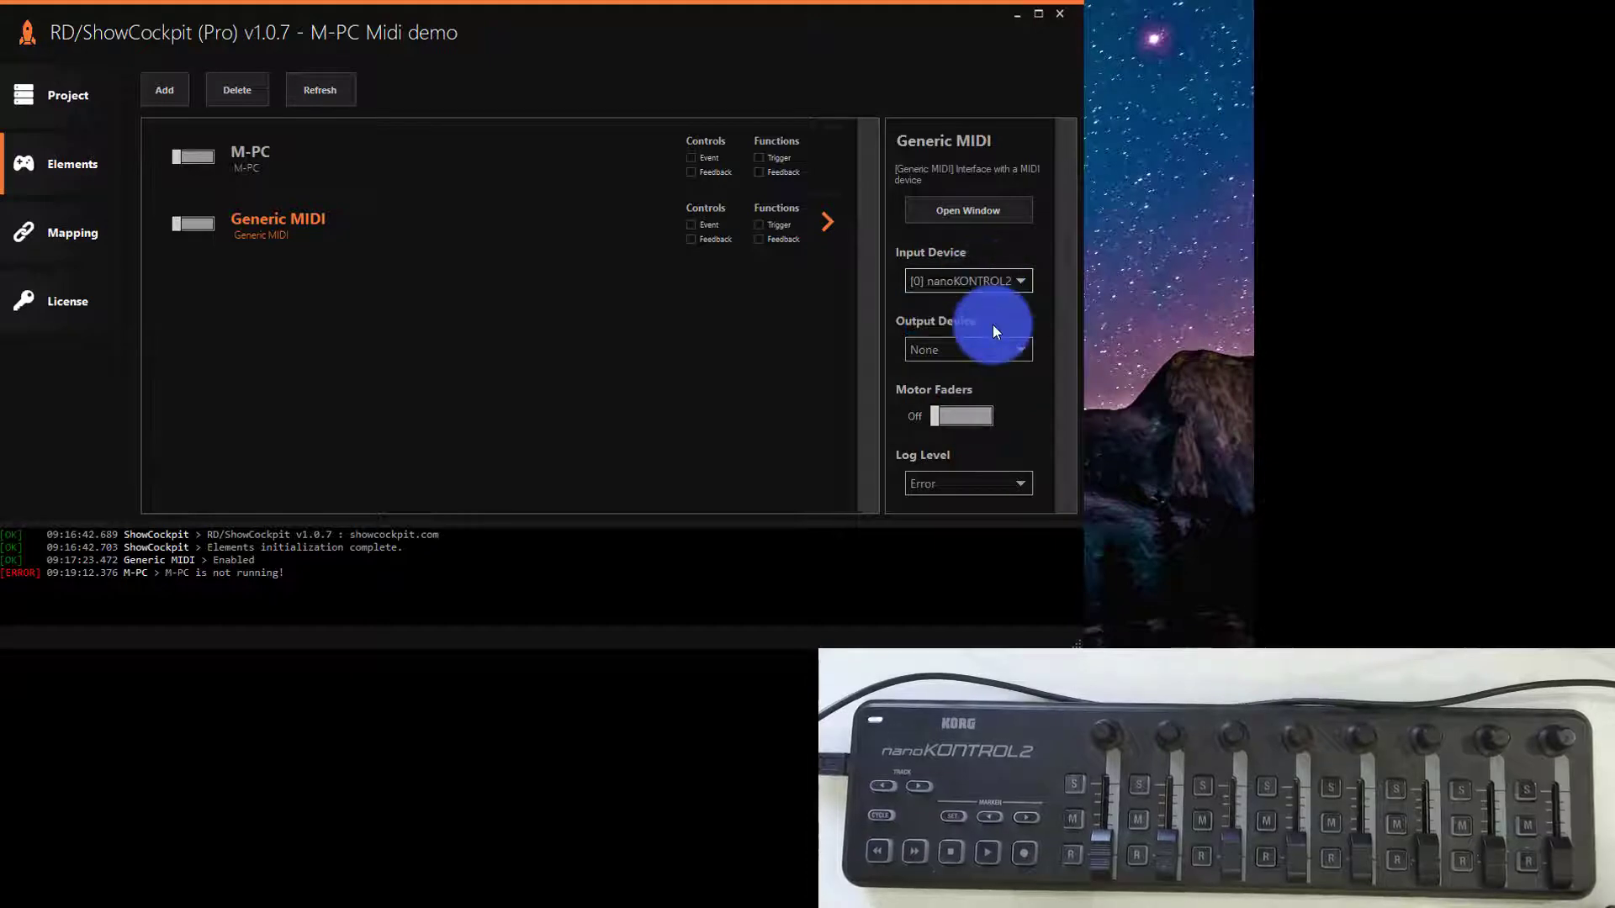
left_click(996, 348)
left_click(996, 410)
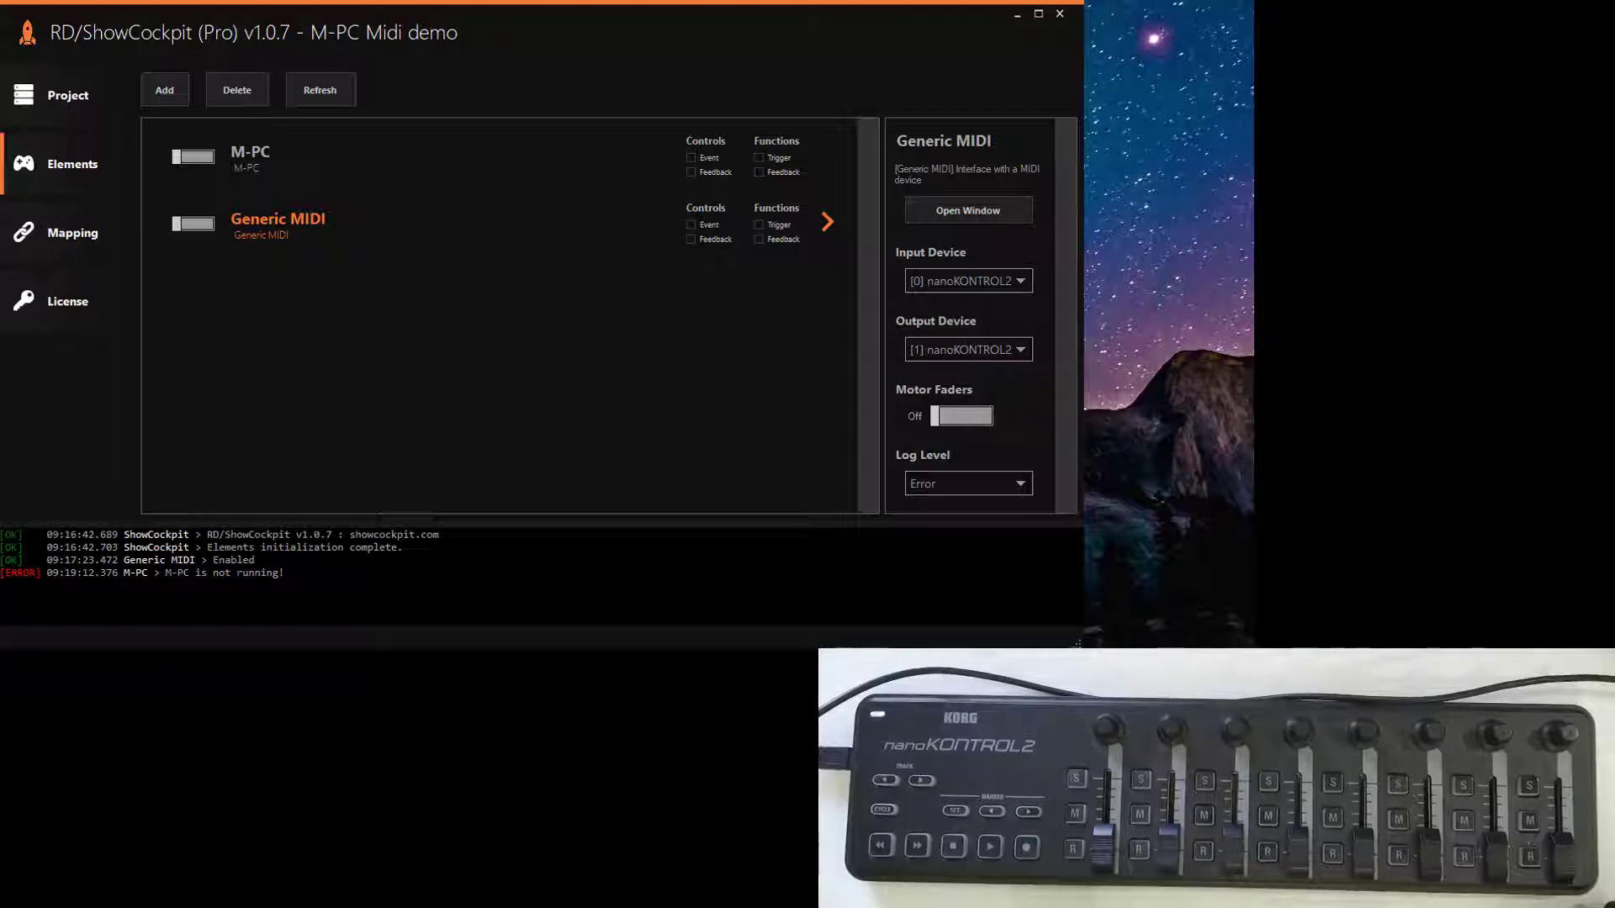
- Open the Generic MIDI element's window and try to enable learn mode
left_click(968, 211)
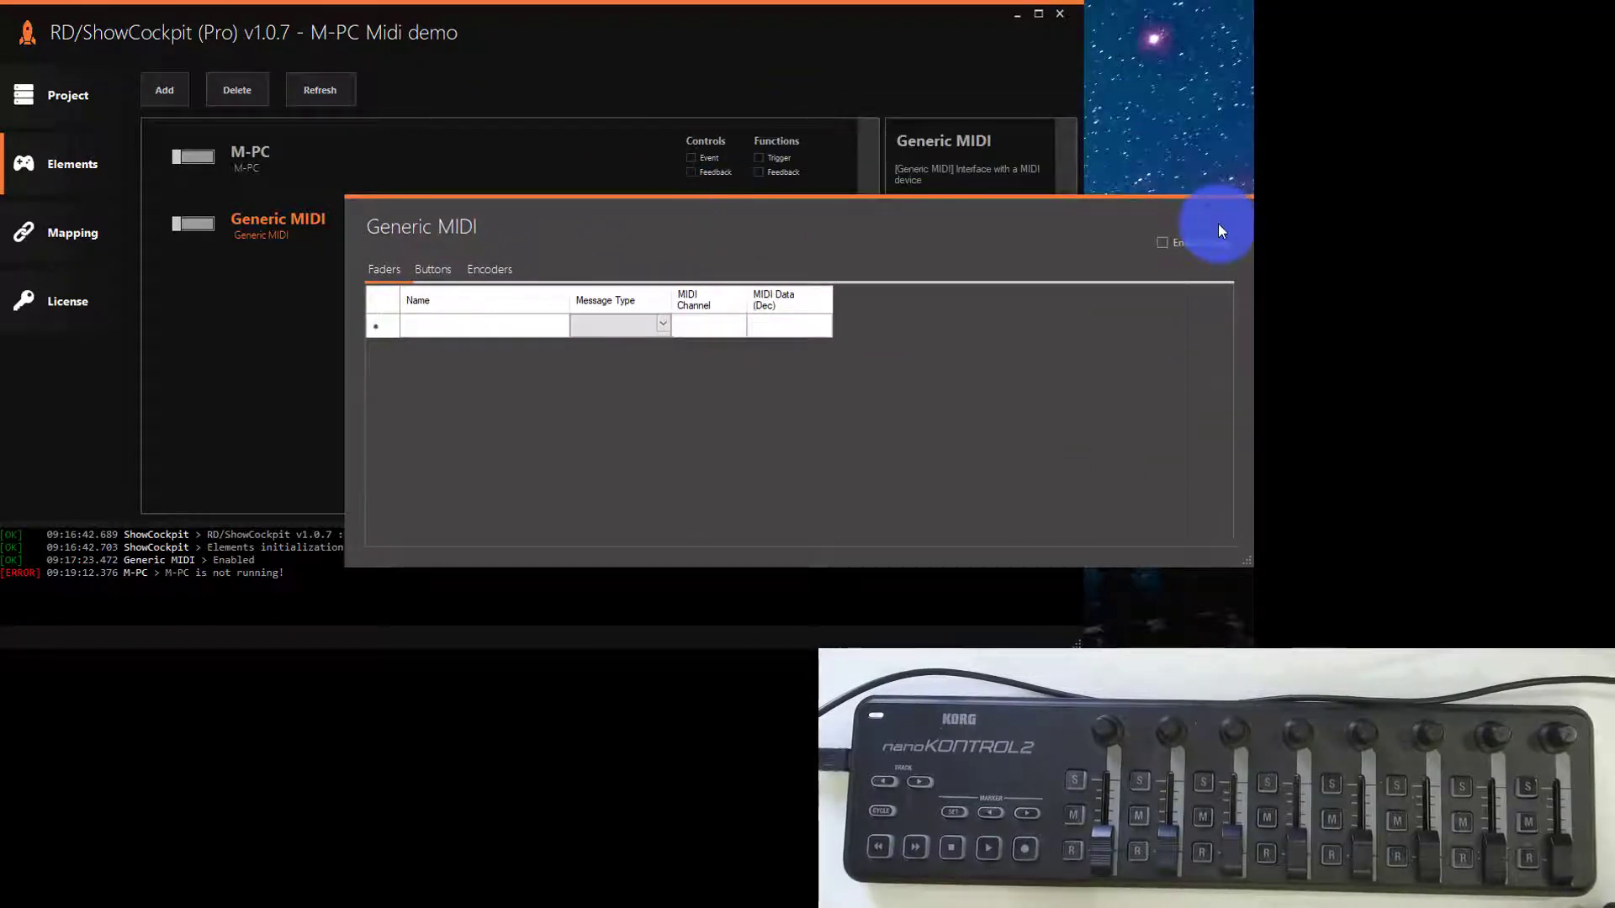
left_click(1187, 243)
left_click(830, 420)
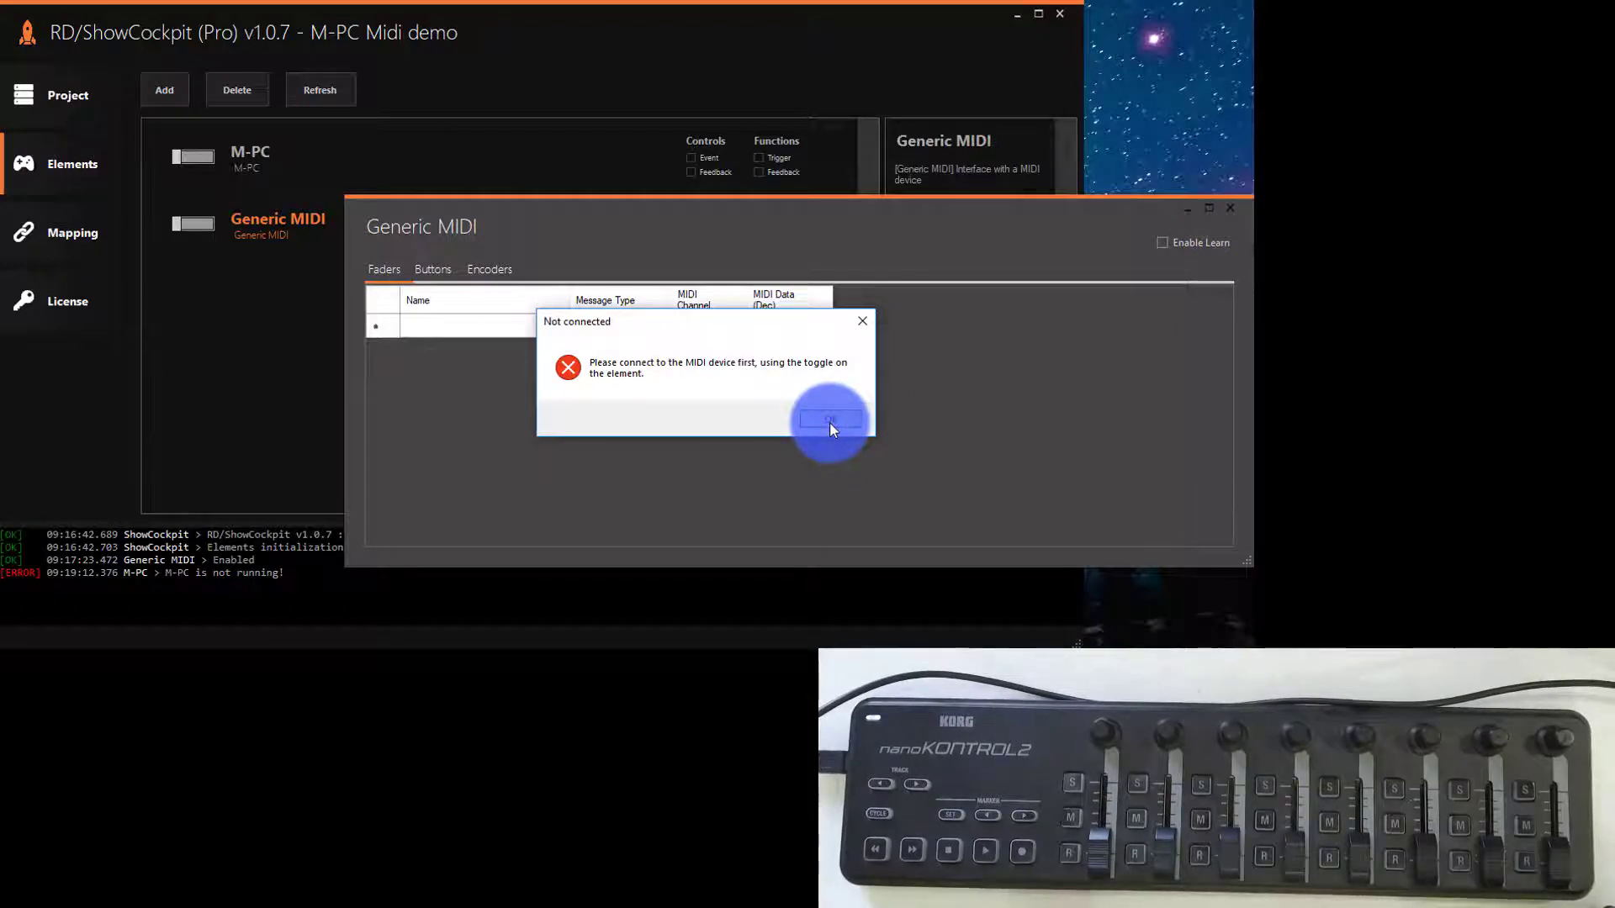
- Switch on the Generic MIDI element and enable learn mode to capture the controller's faders and buttons
left_click(208, 225)
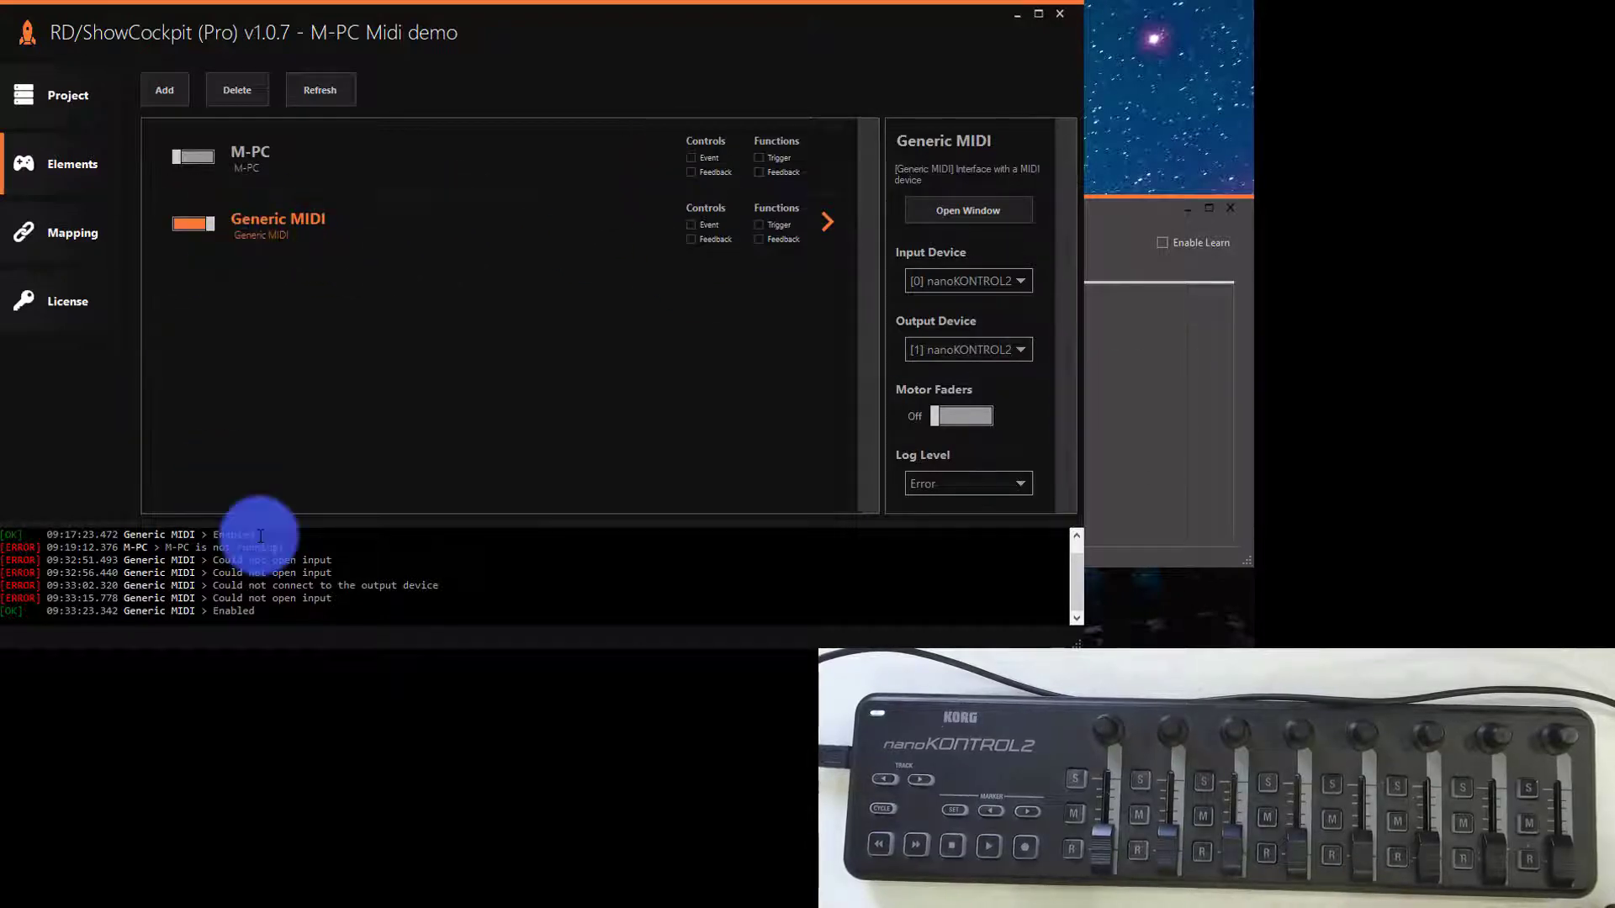
left_click(1099, 260)
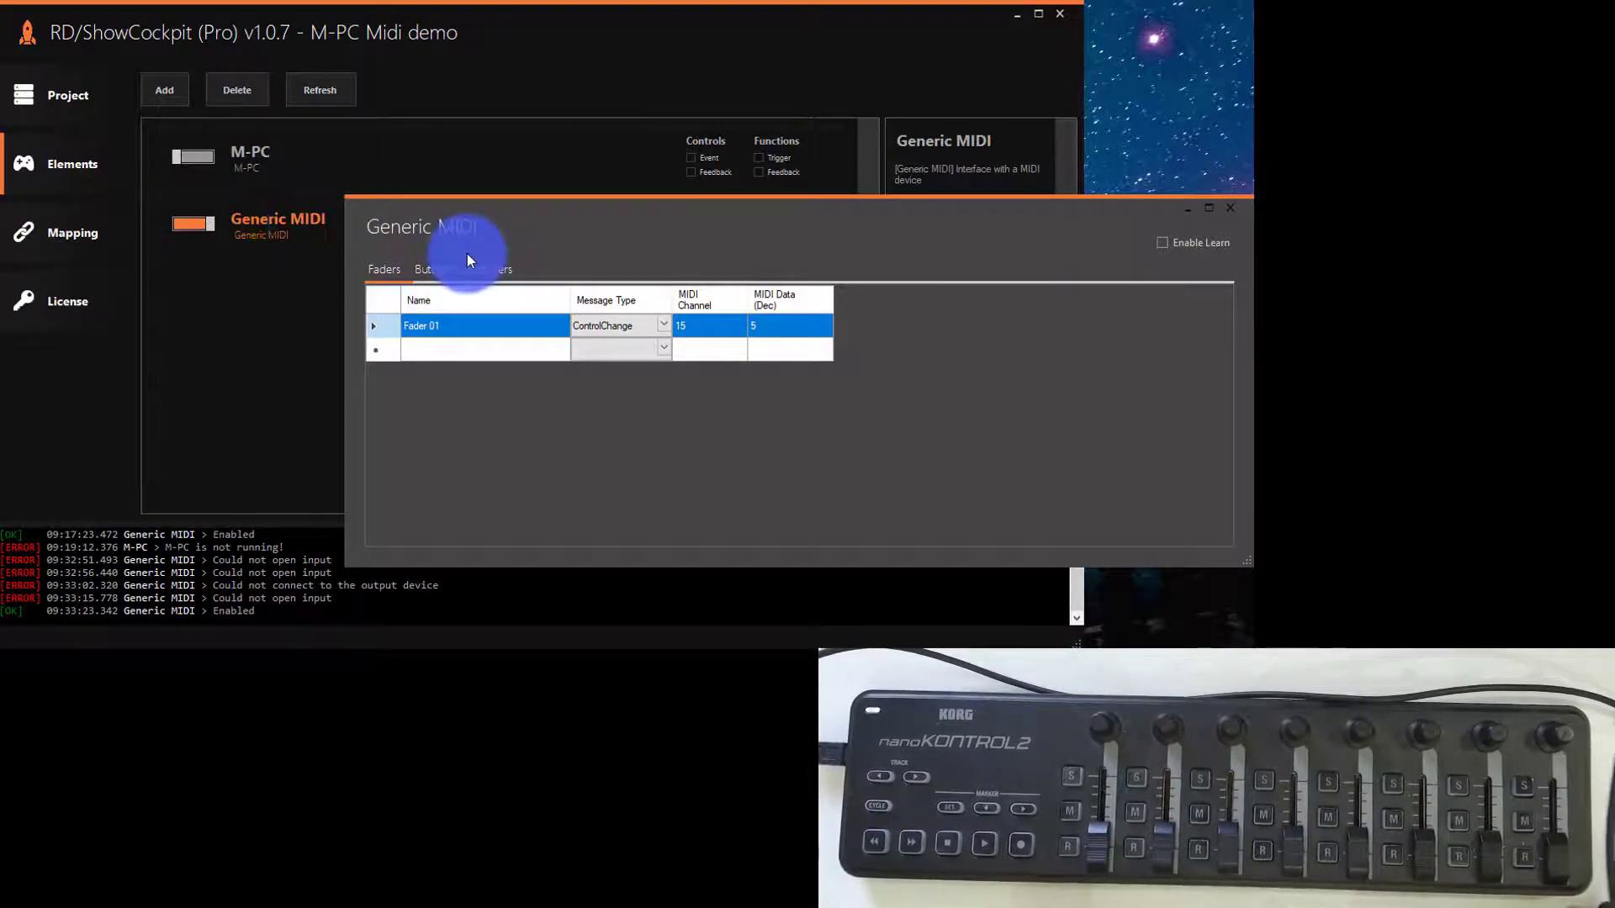
left_click(1177, 244)
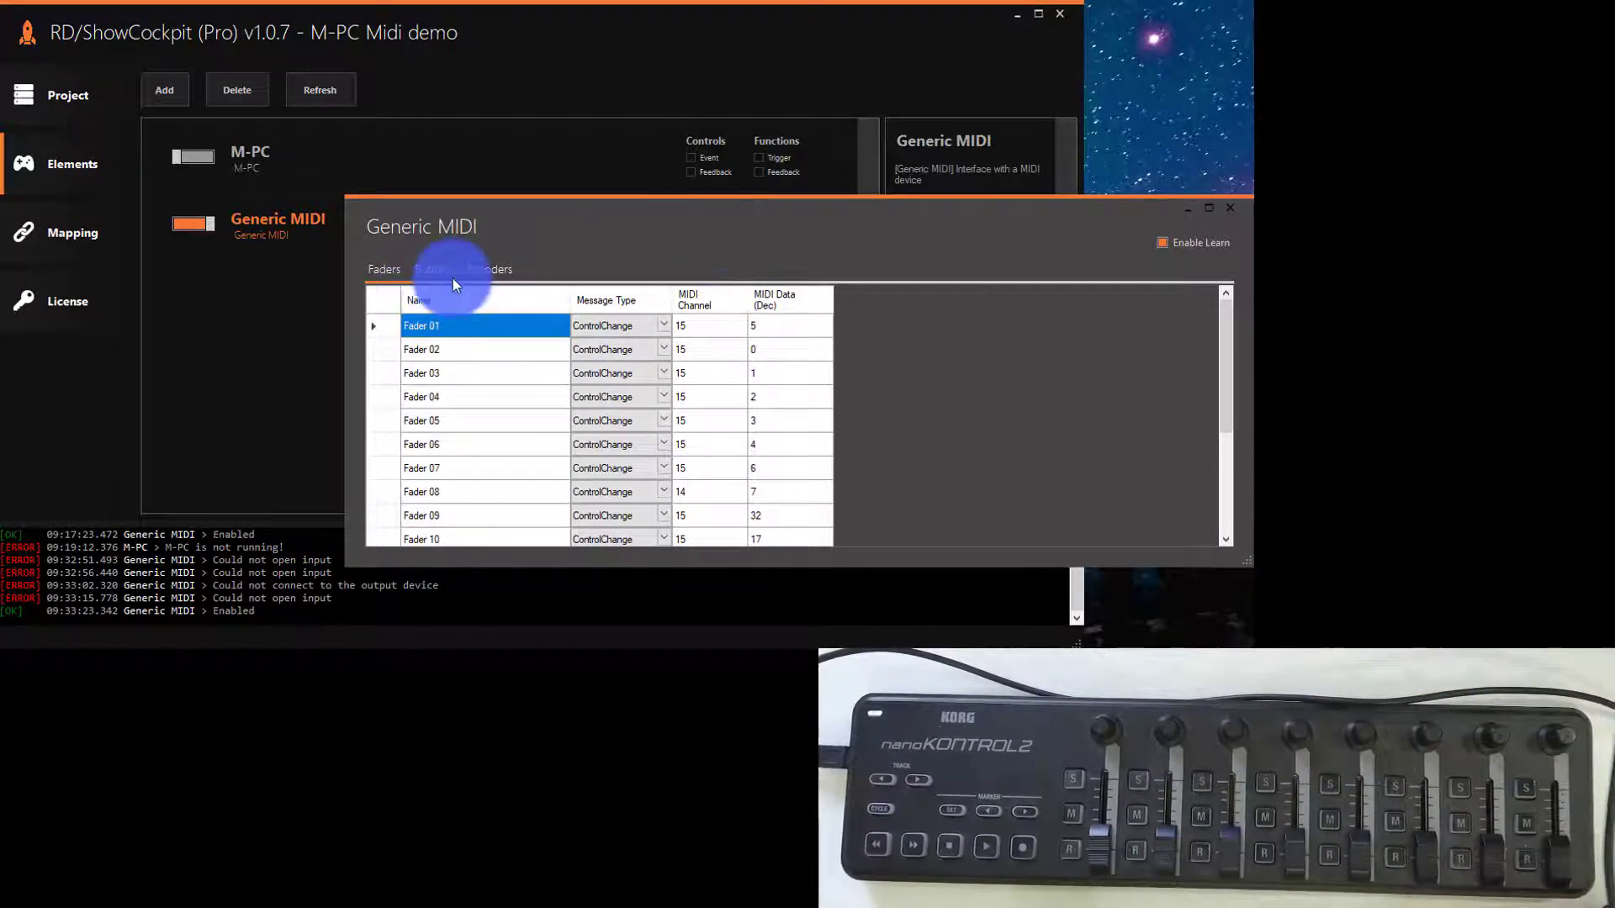
left_click(424, 268)
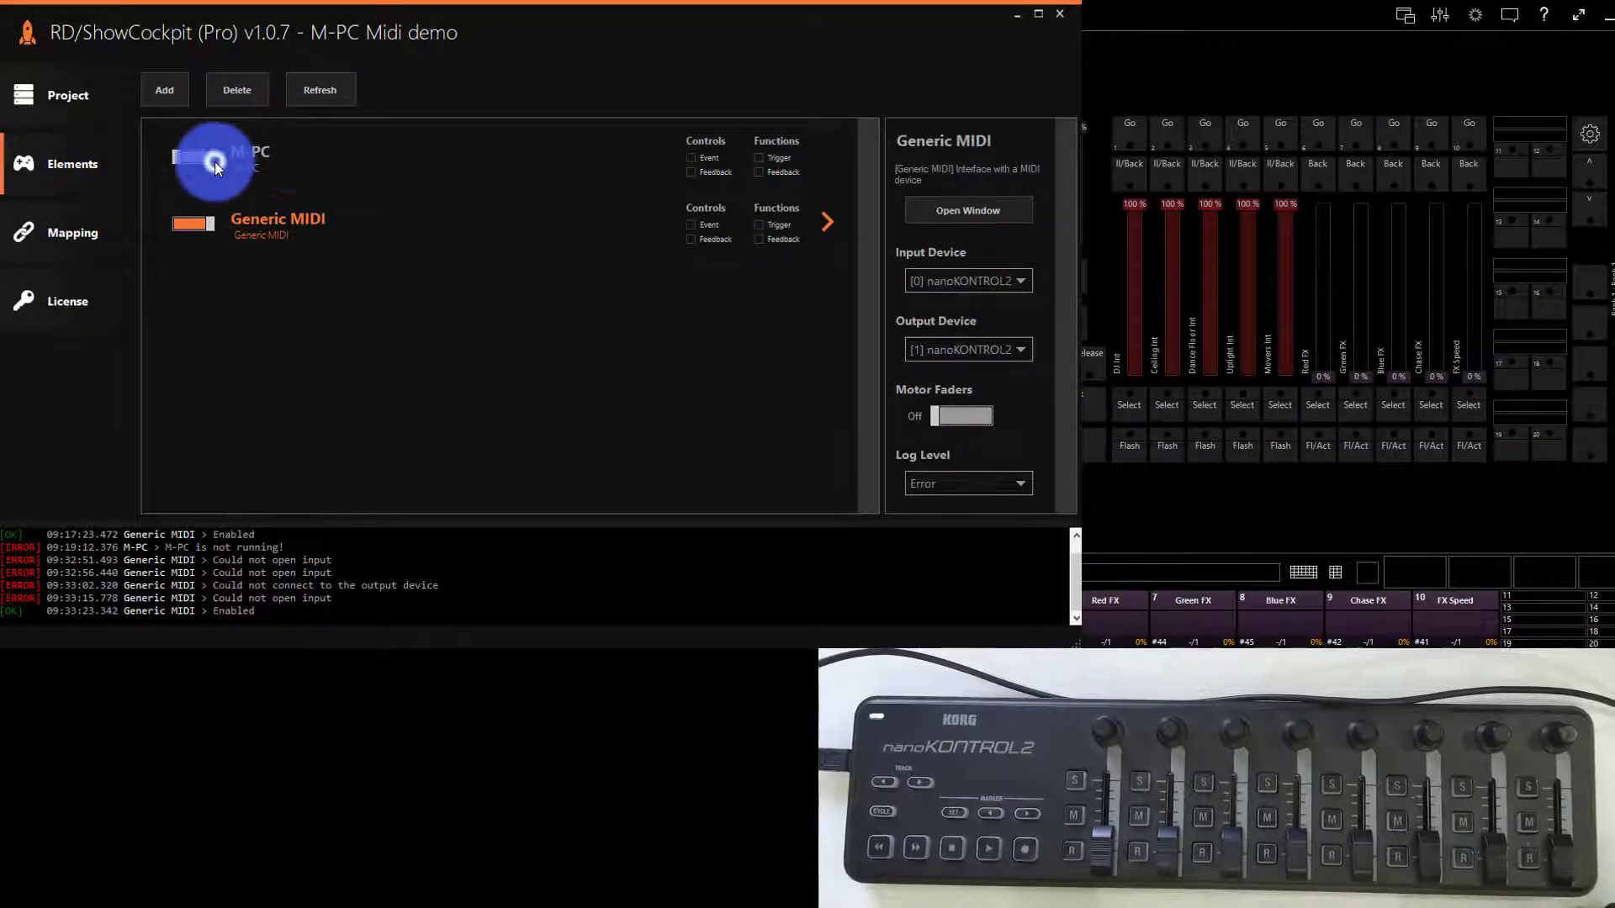
- Switch on the M-PC element and map Main Playback Fader with playback number 1 to Fader 01
left_click(210, 159)
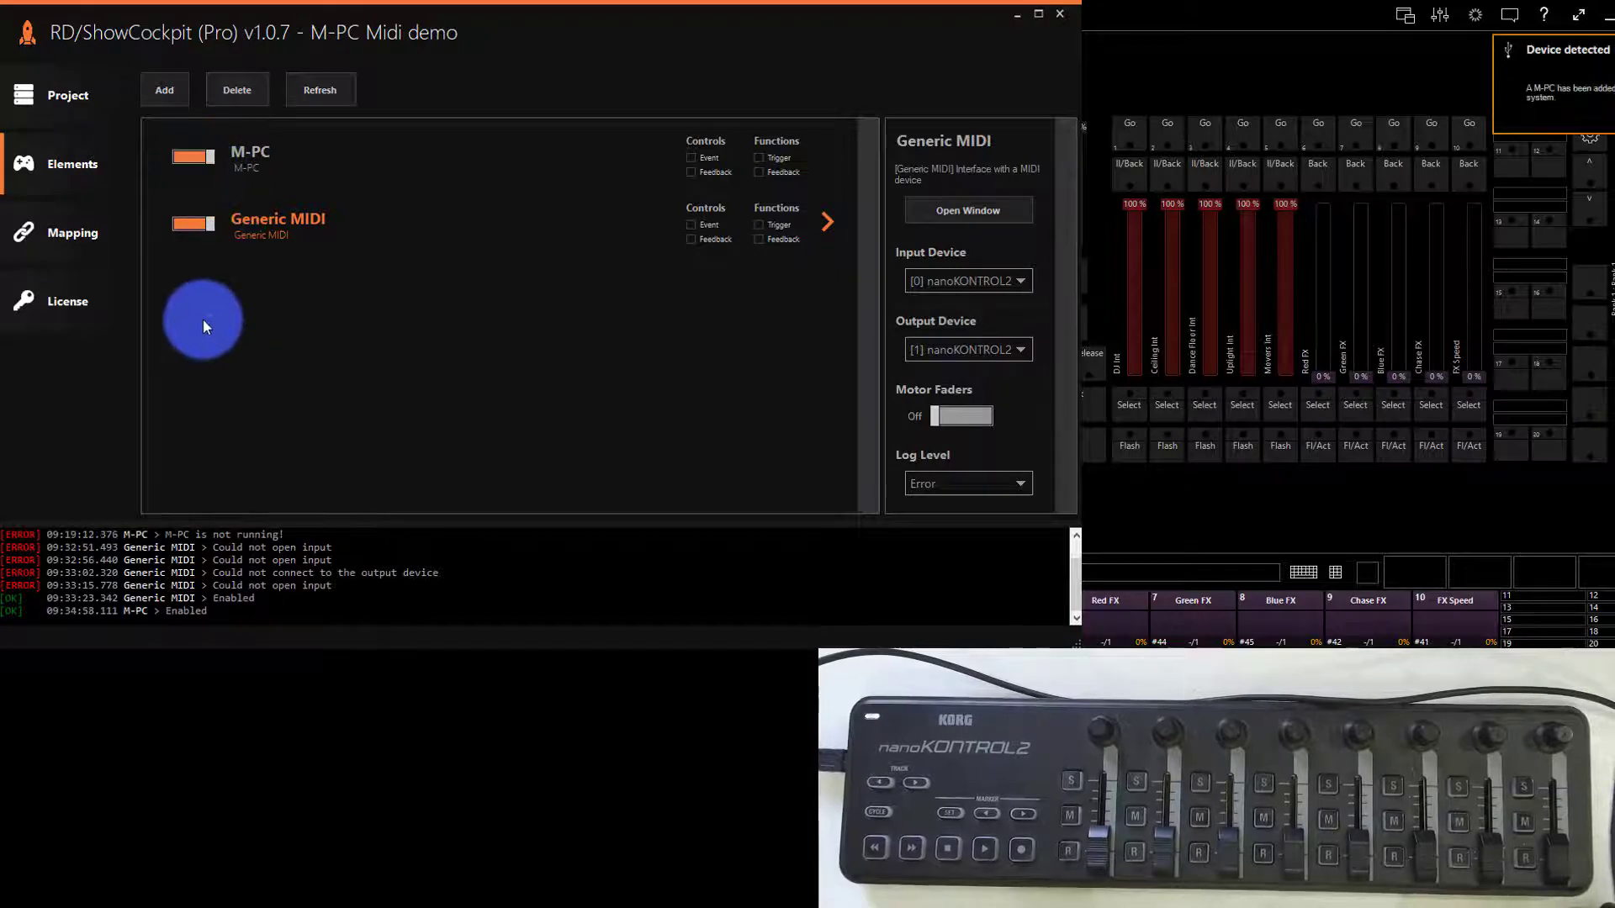
left_click(92, 245)
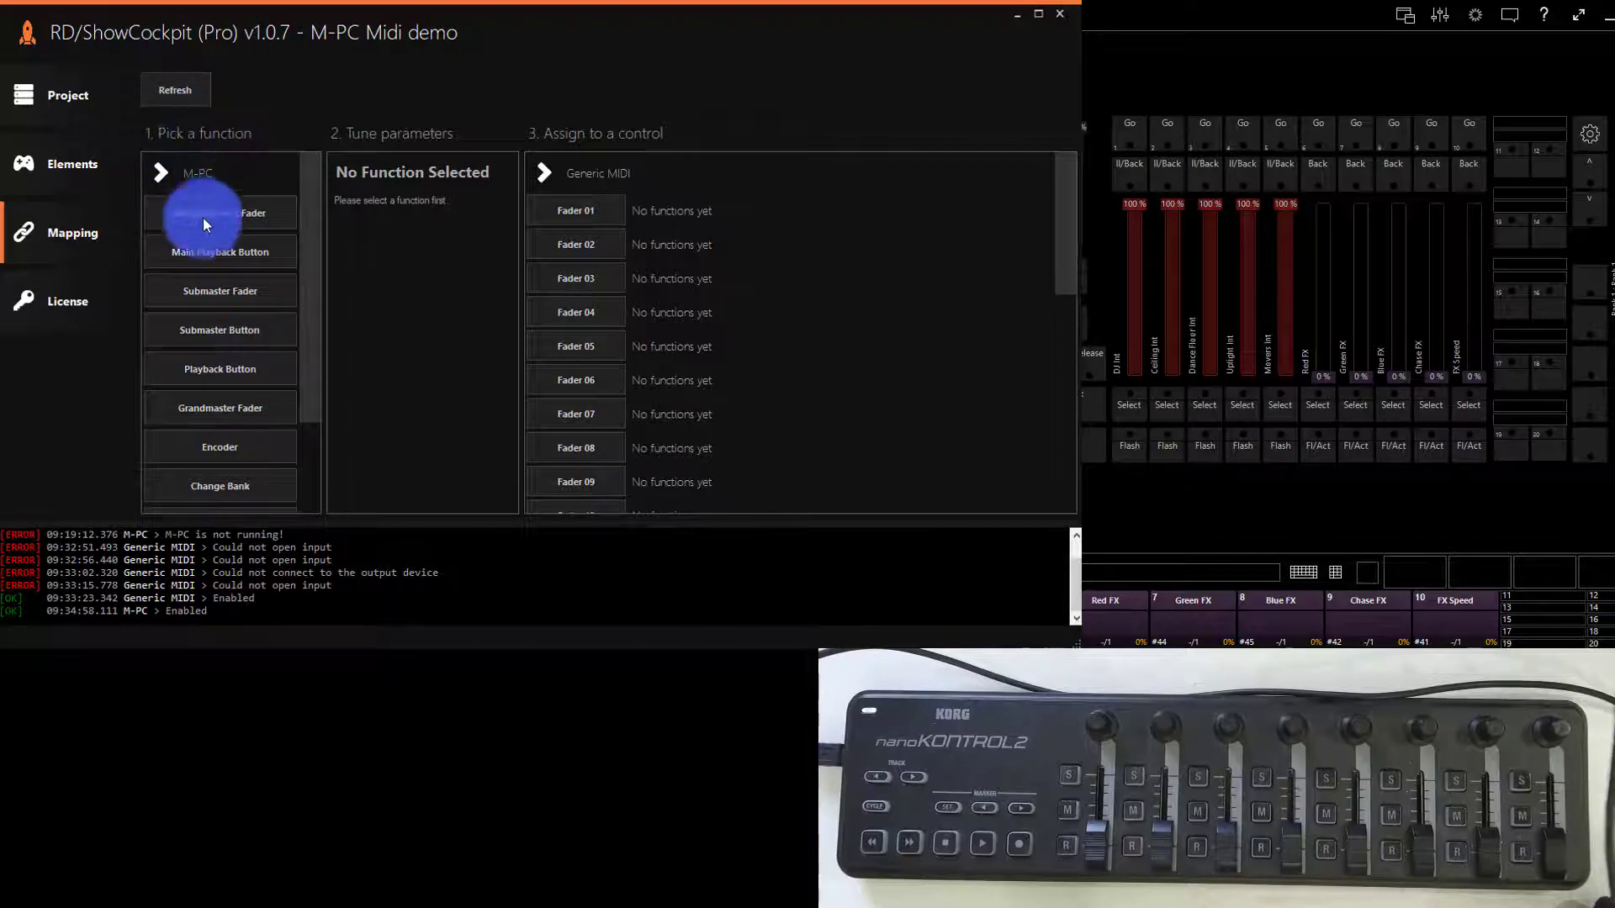
scroll(262, 468, "down", 3)
scroll(263, 468, "up", 3)
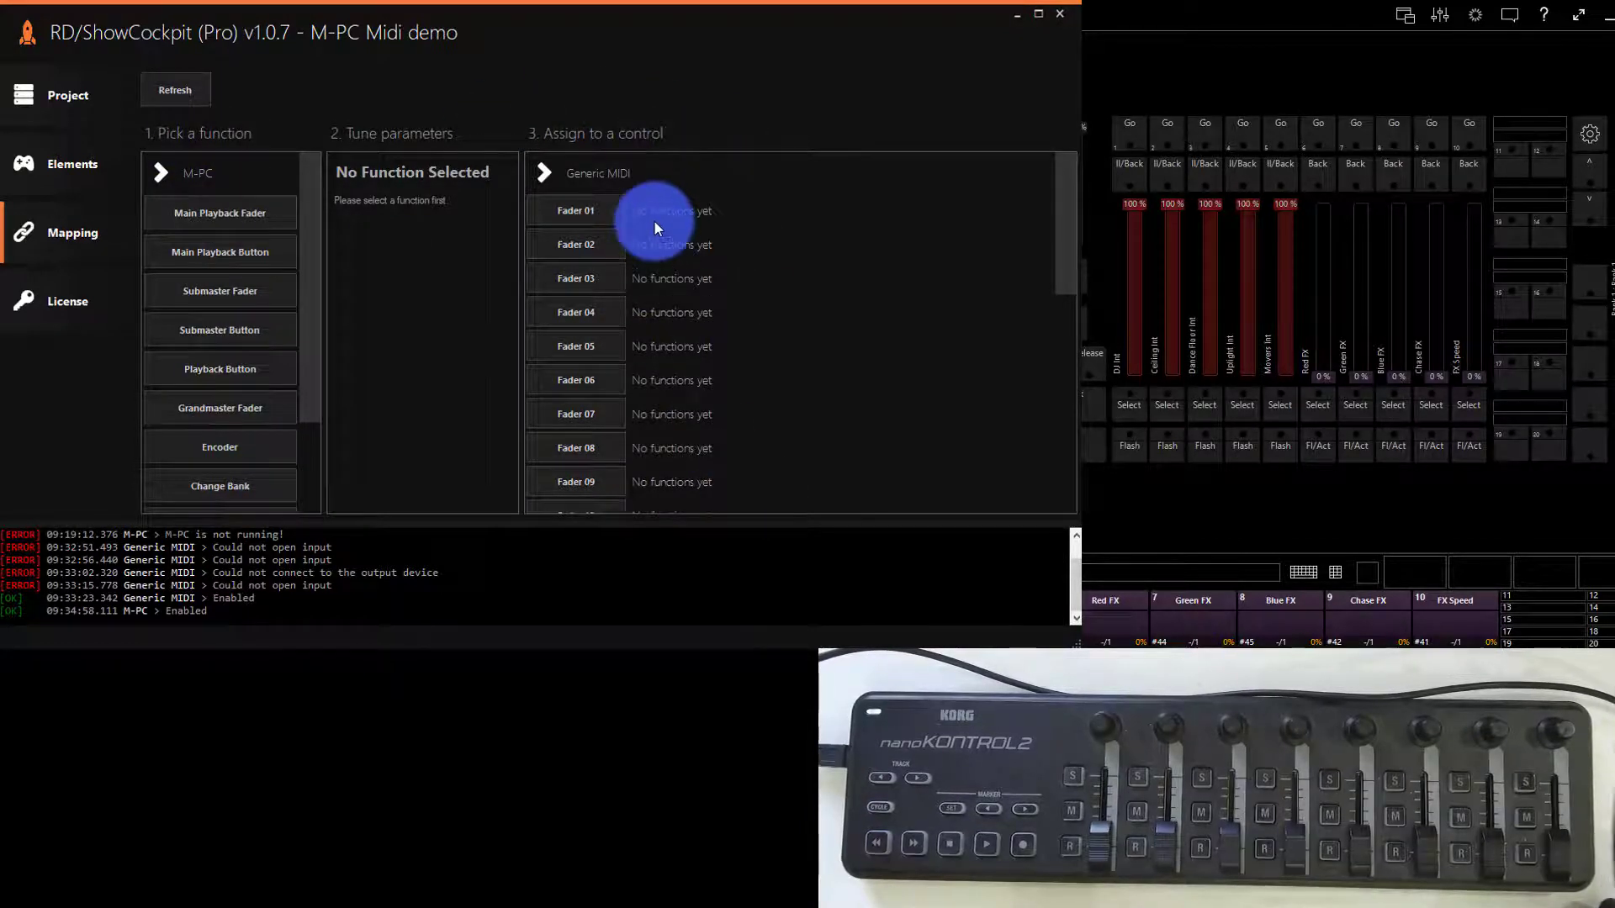
left_click(593, 214)
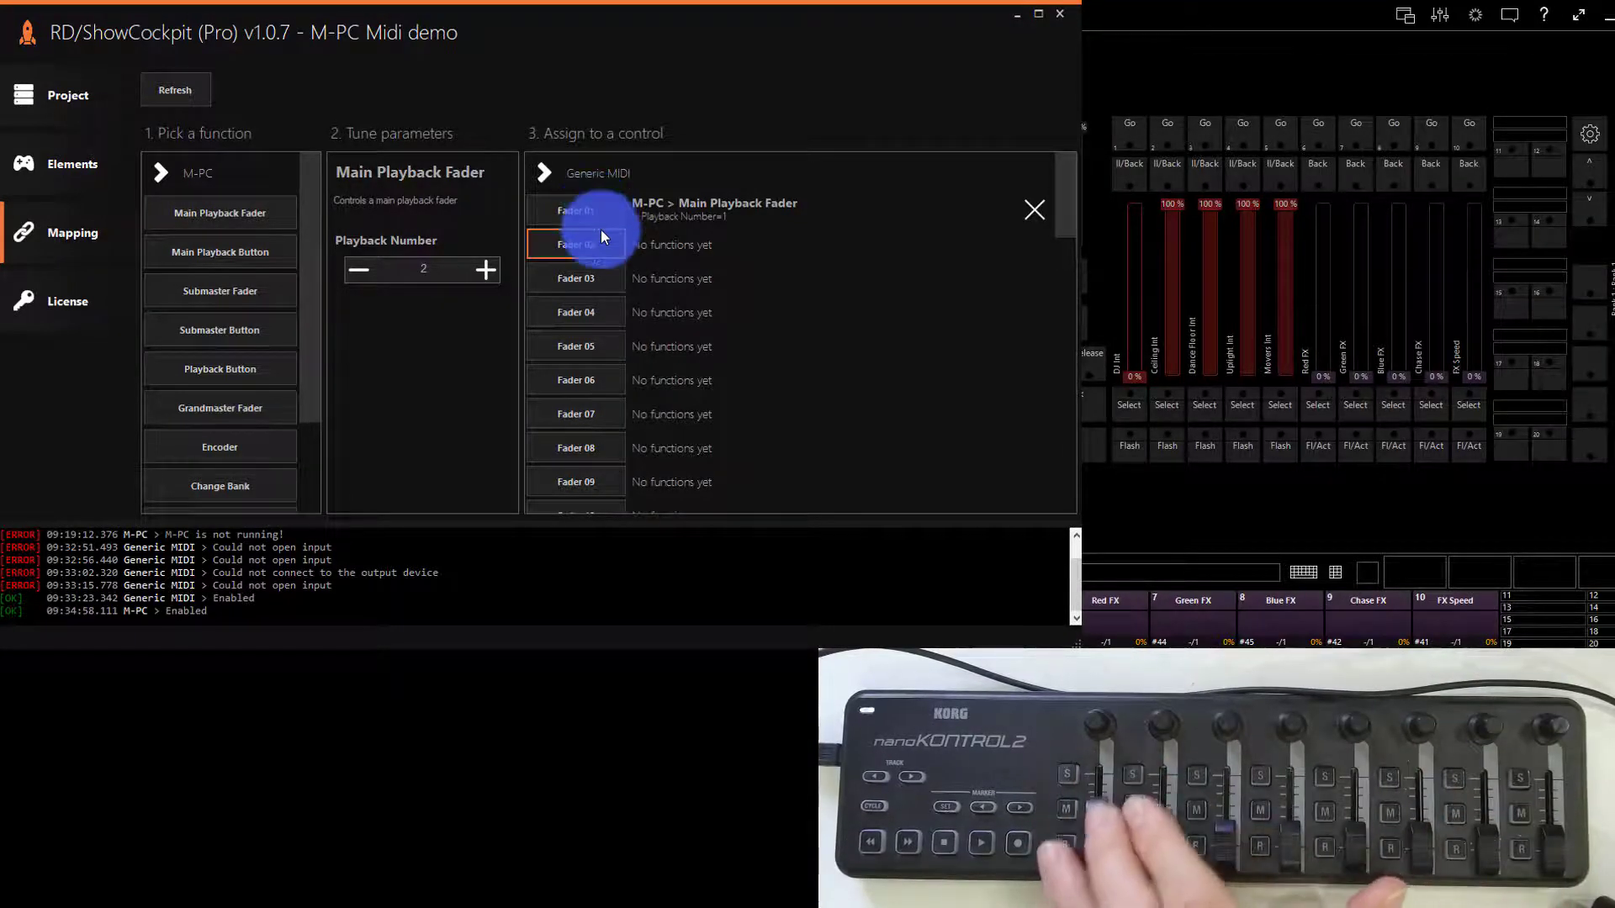
- Map the Main Playback Fader function for playback numbers 1 to 5 to Faders 02 to 06 in order
scroll(594, 251, "down", 5)
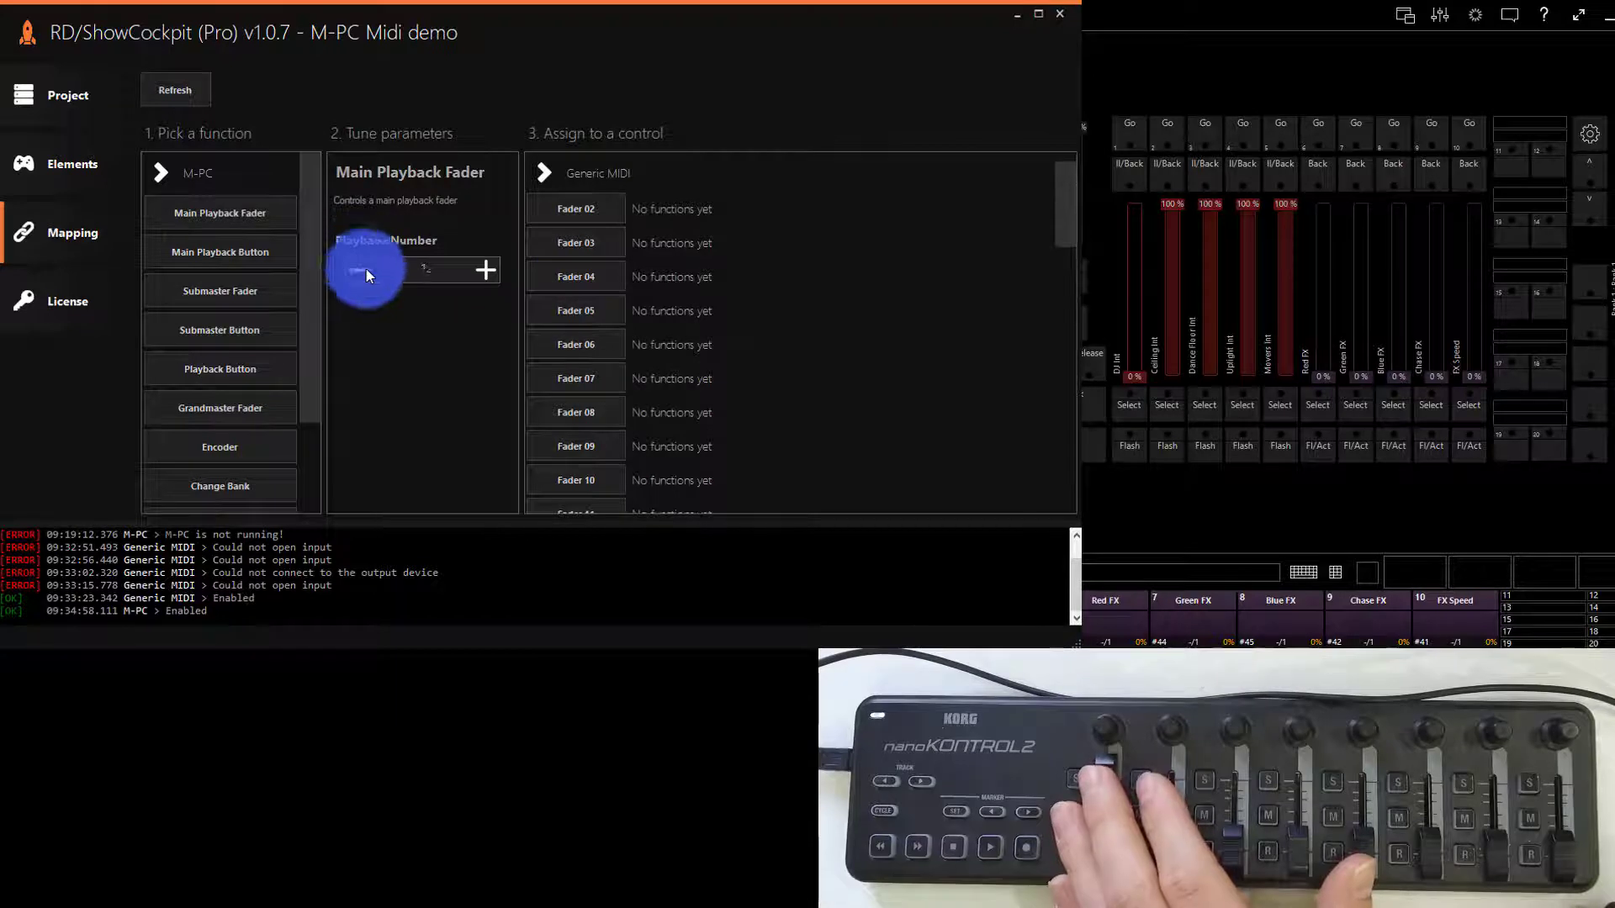
left_click(615, 211)
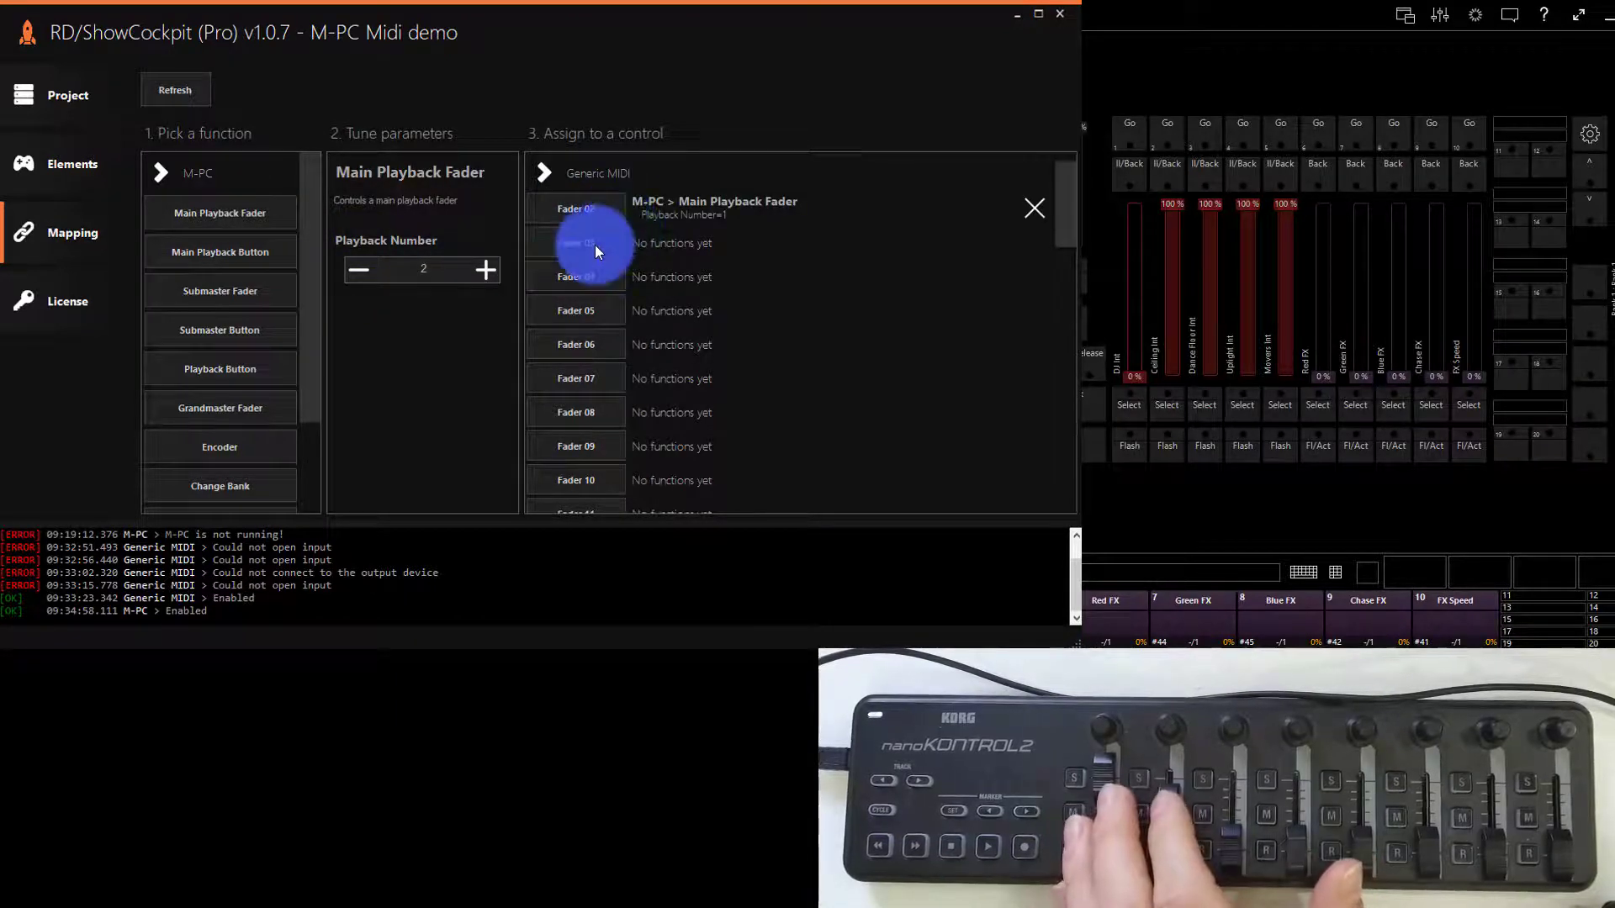
left_click(596, 246)
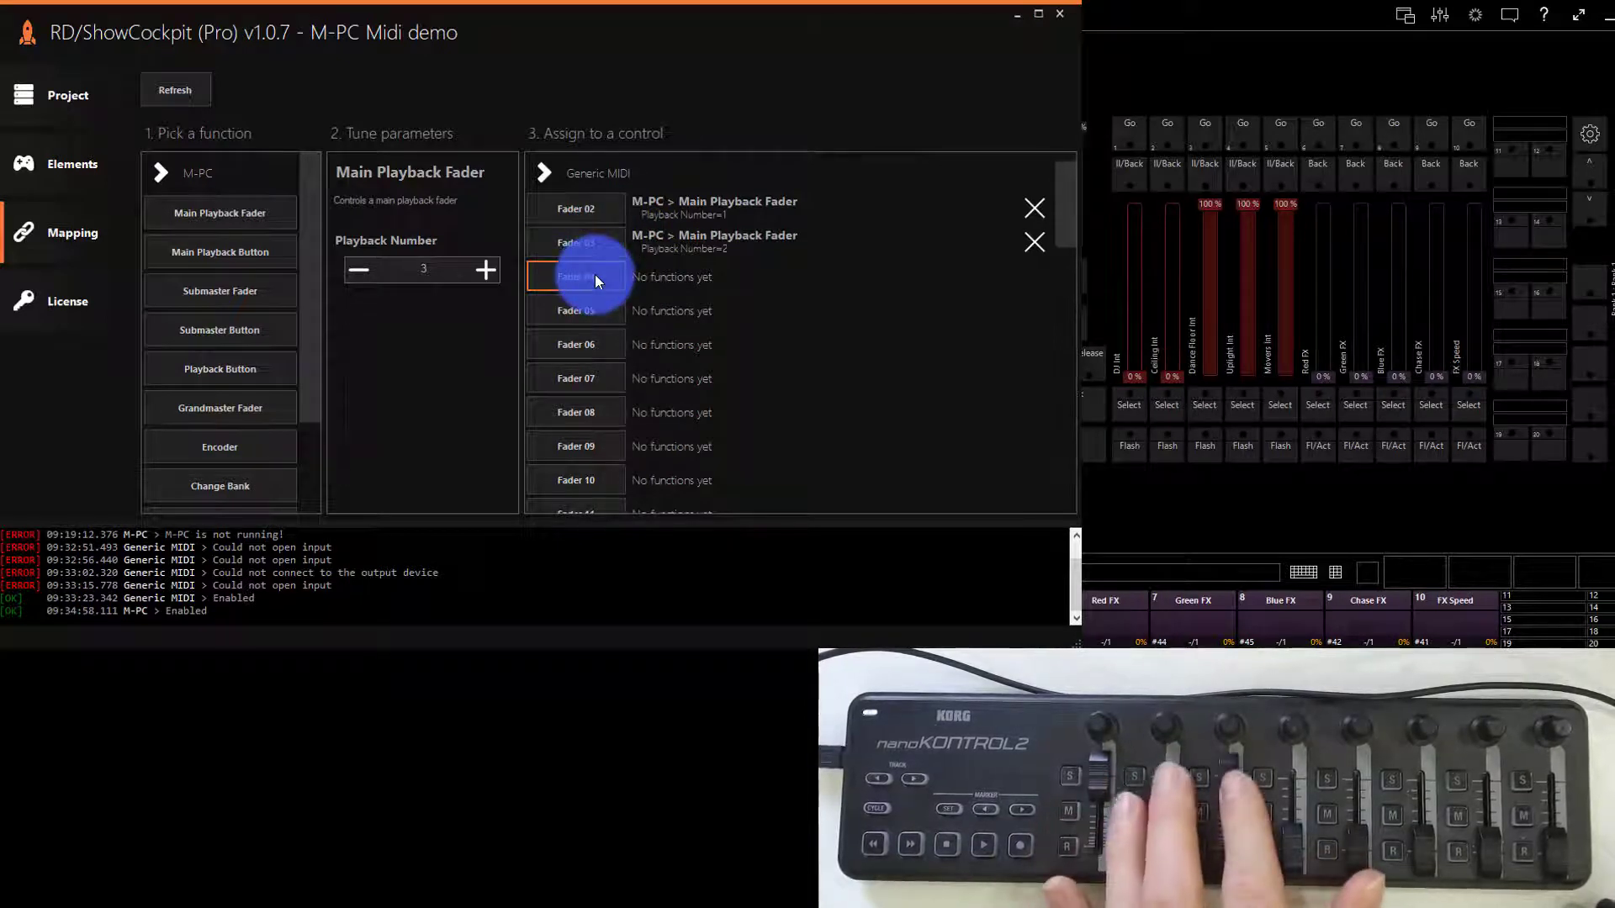
left_click(594, 274)
left_click(607, 313)
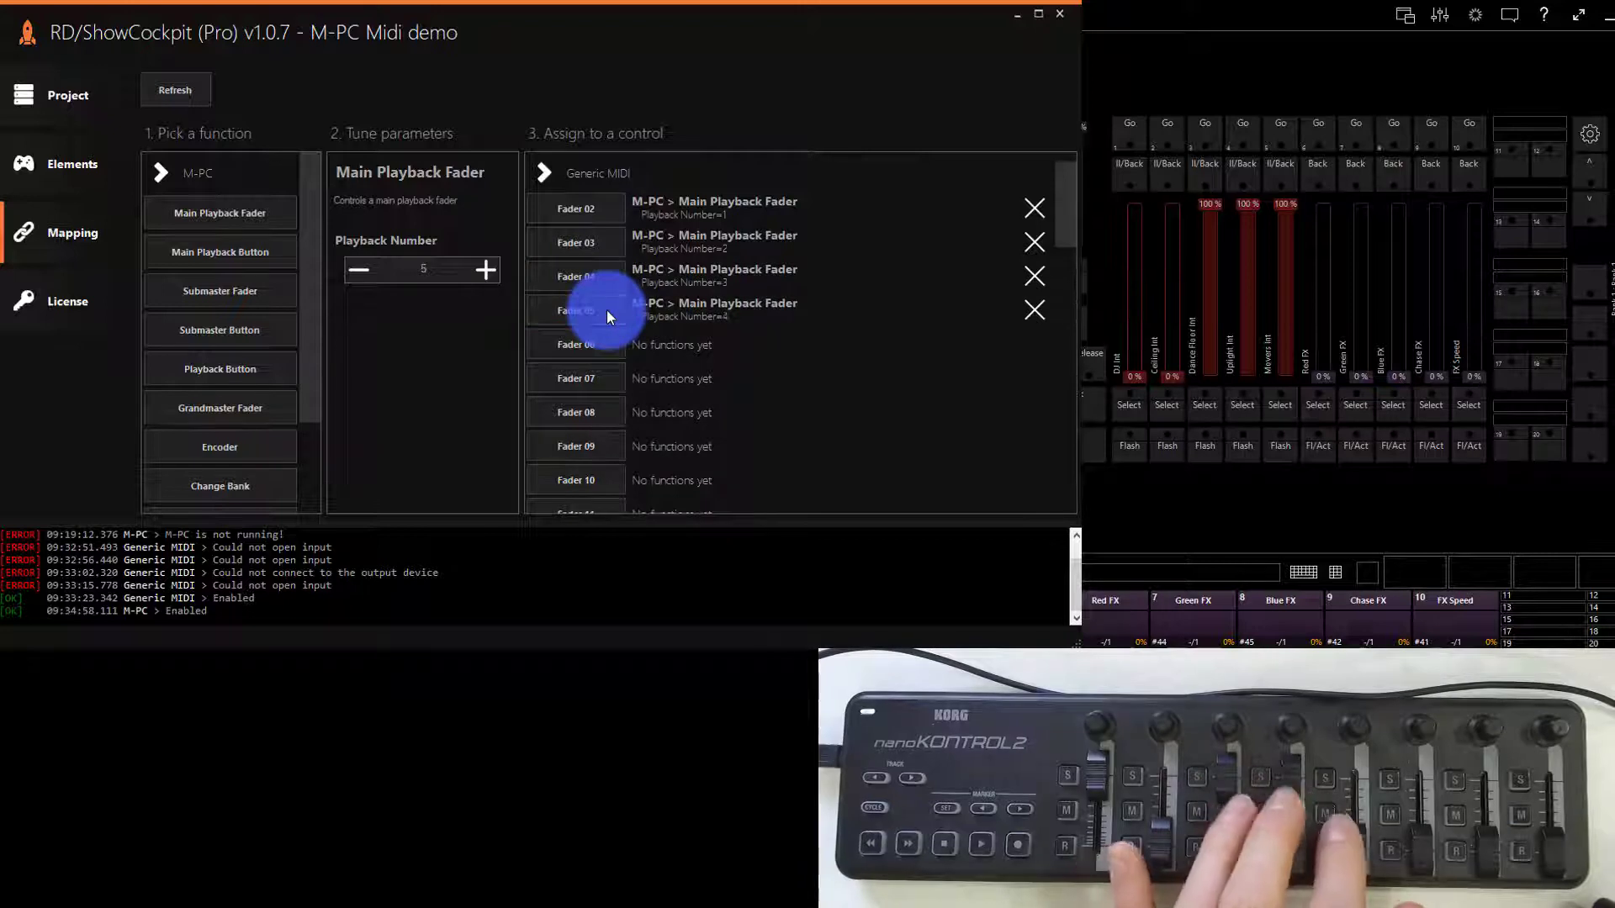
left_click(605, 340)
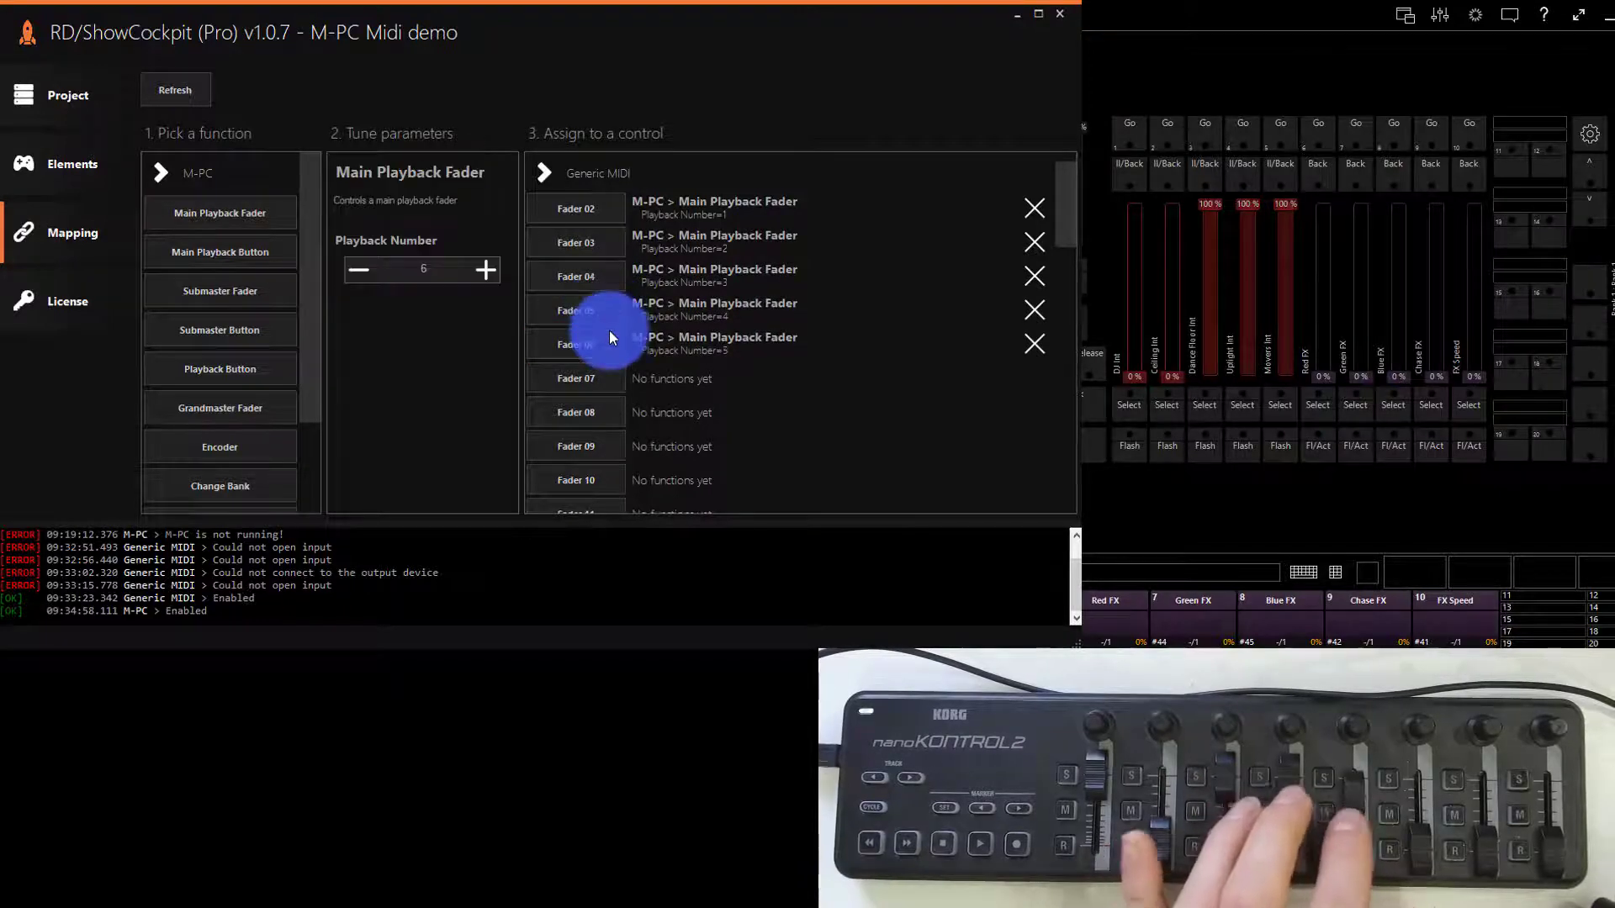
left_click(423, 264)
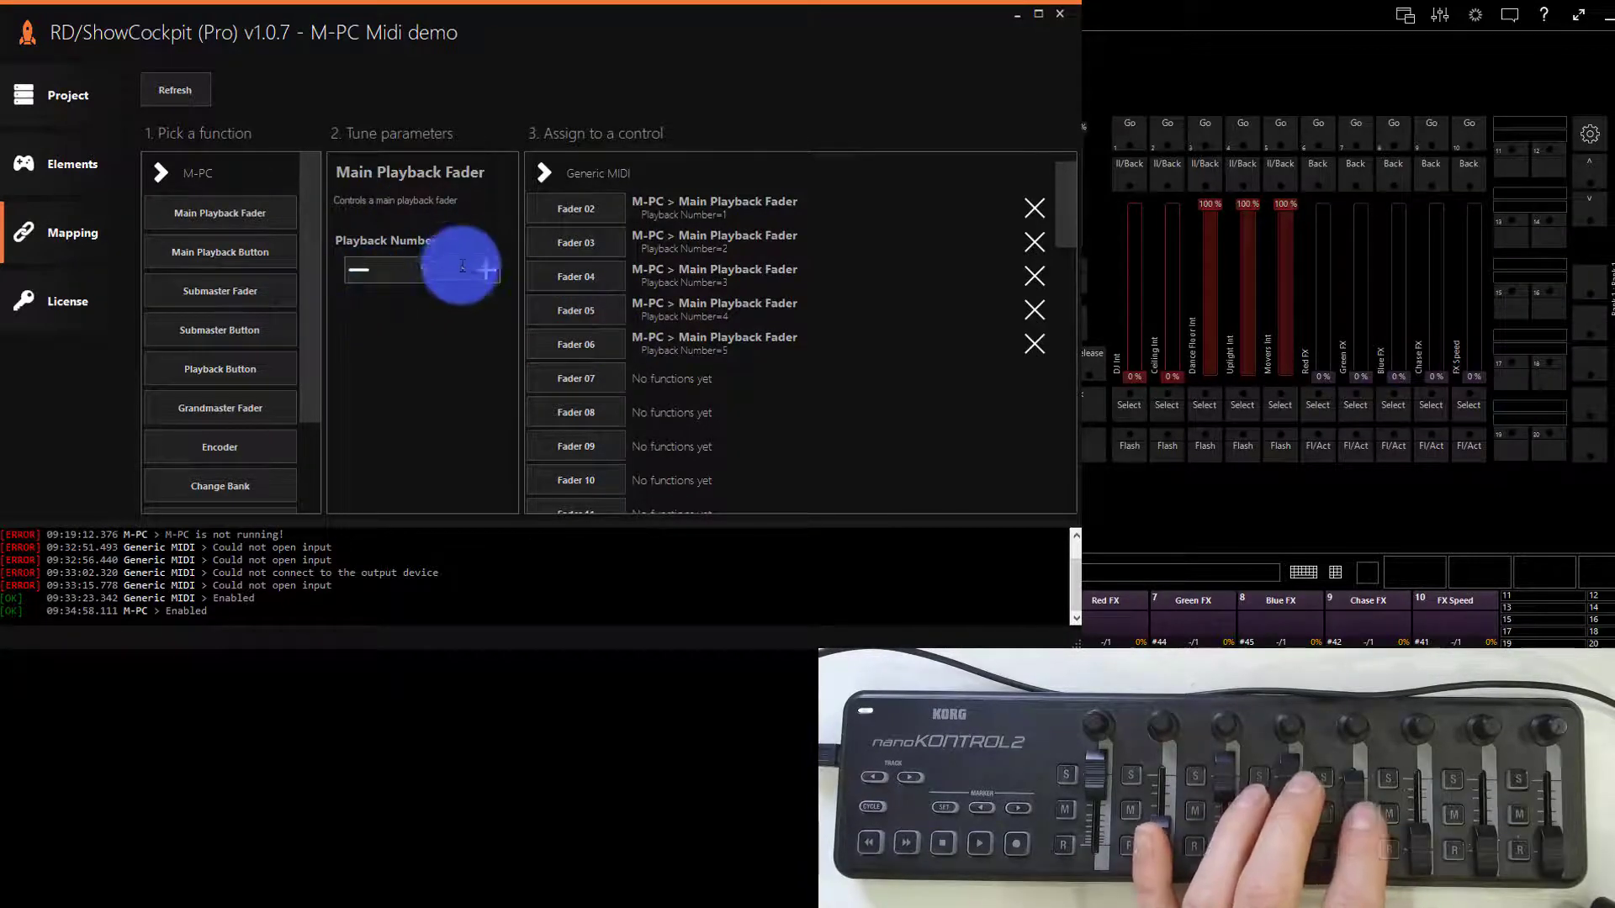
left_click(544, 376)
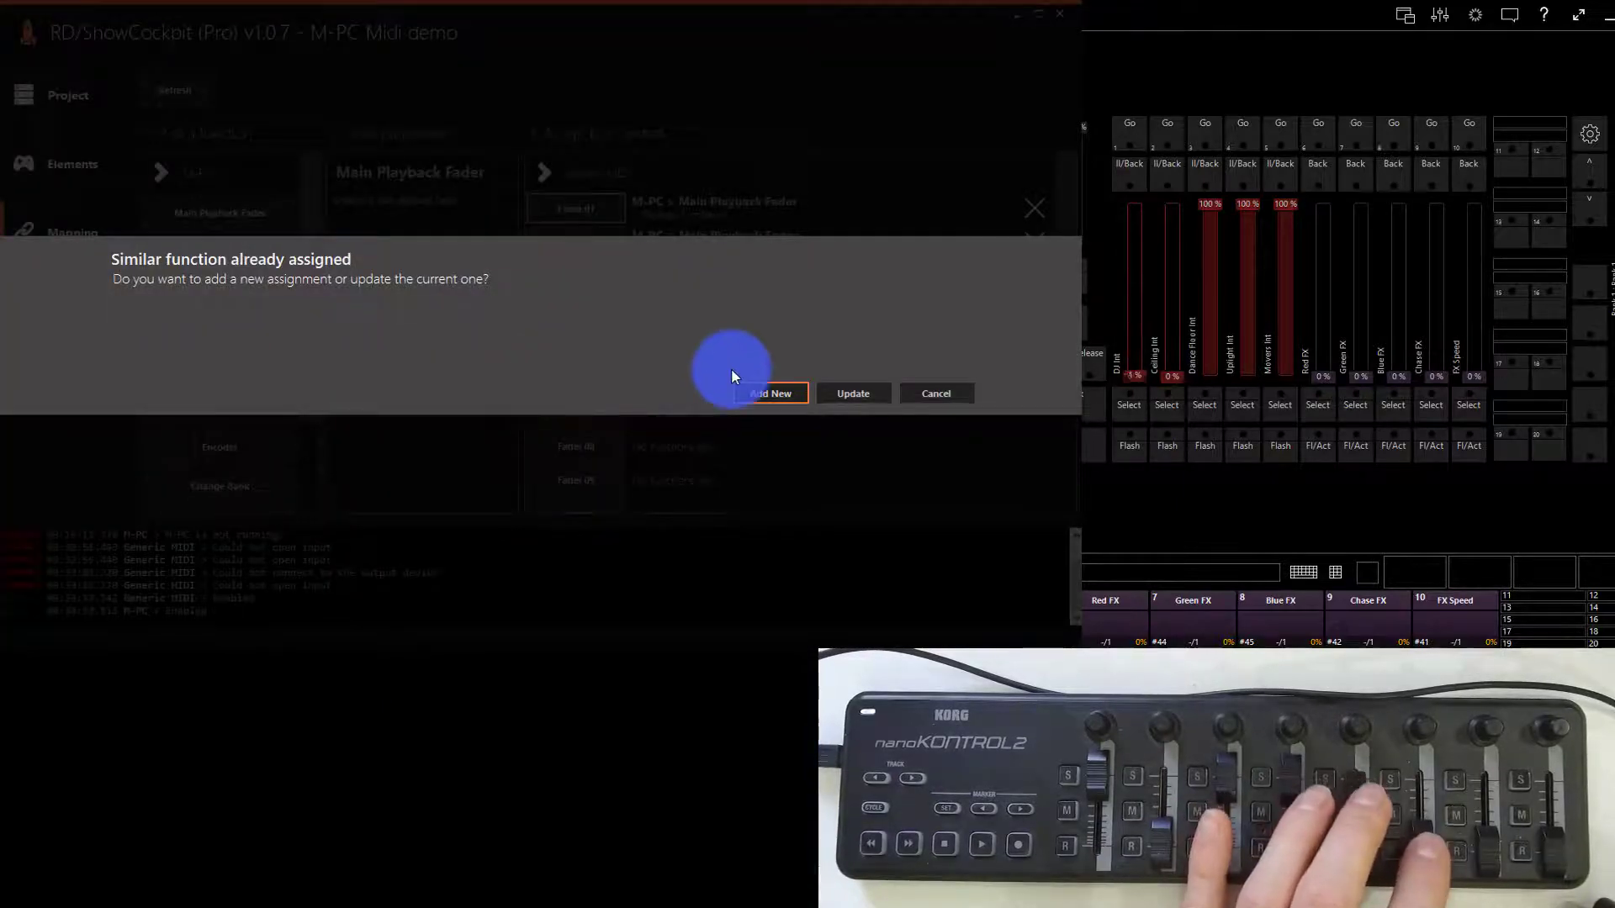
left_click(930, 400)
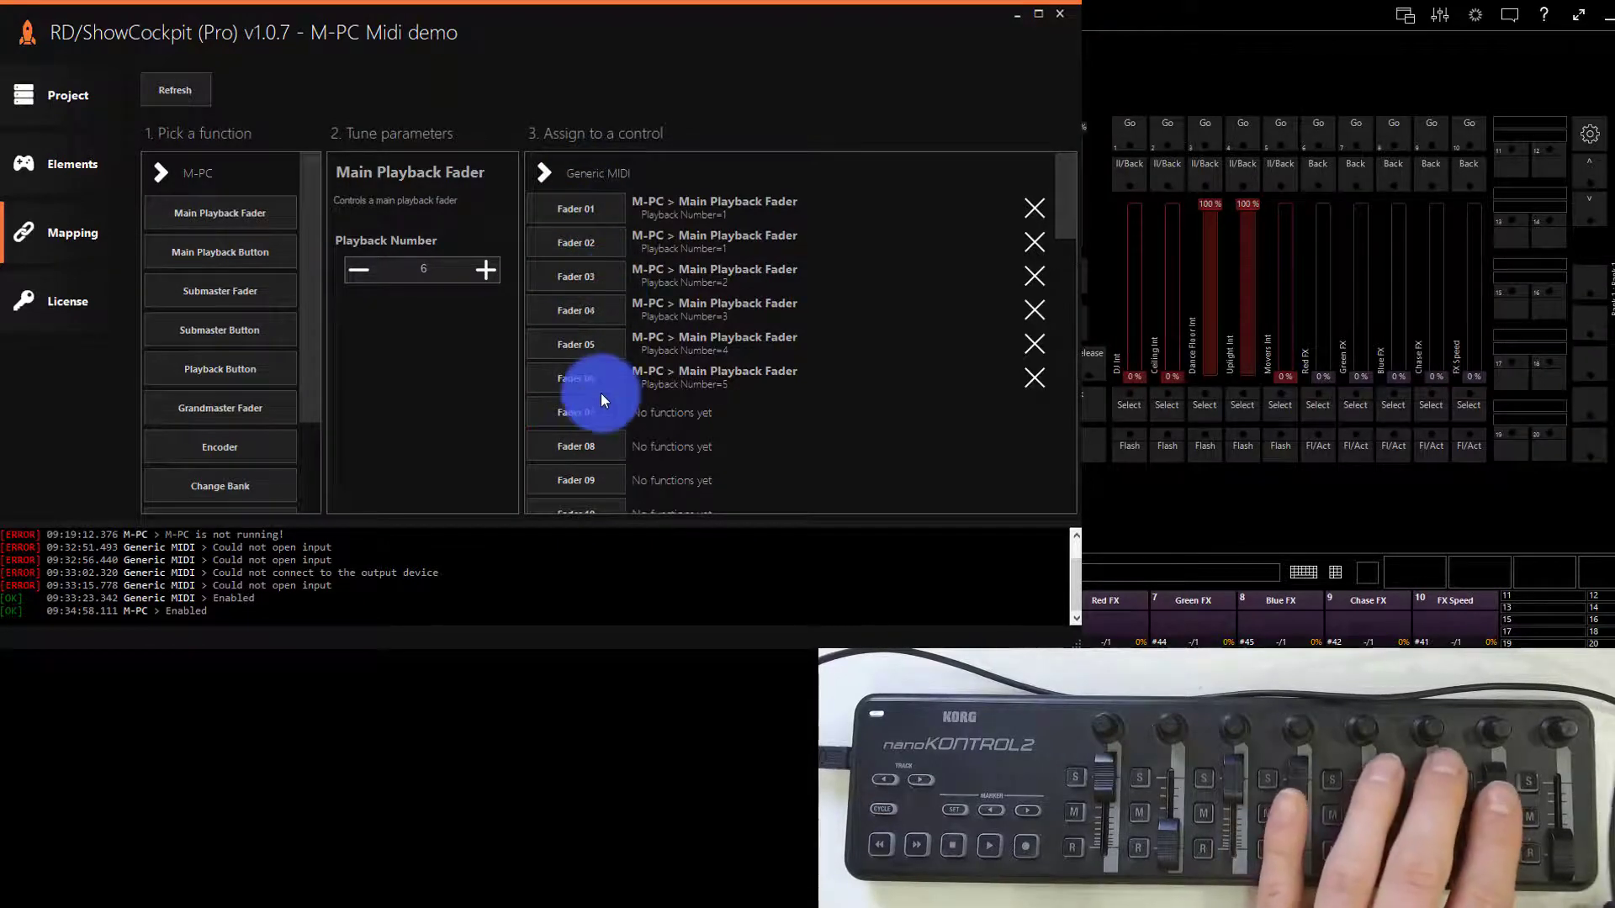
- Map the Main Playback Fader function for playback numbers 6 and 7 to Fader 07 and Fader 08
left_click(609, 413)
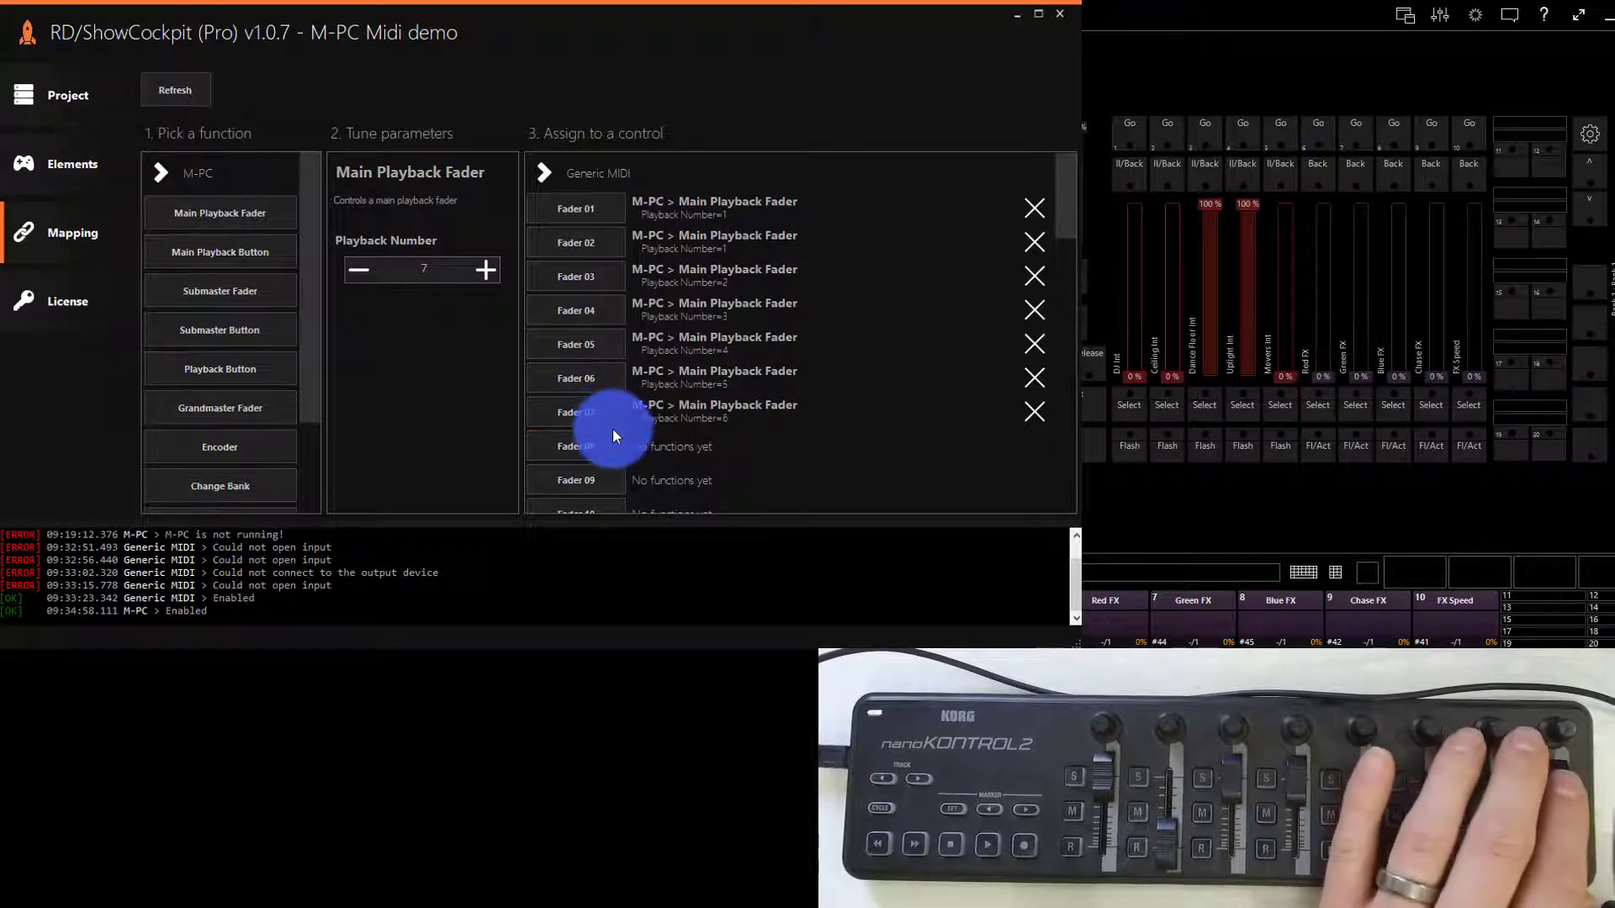
left_click(612, 438)
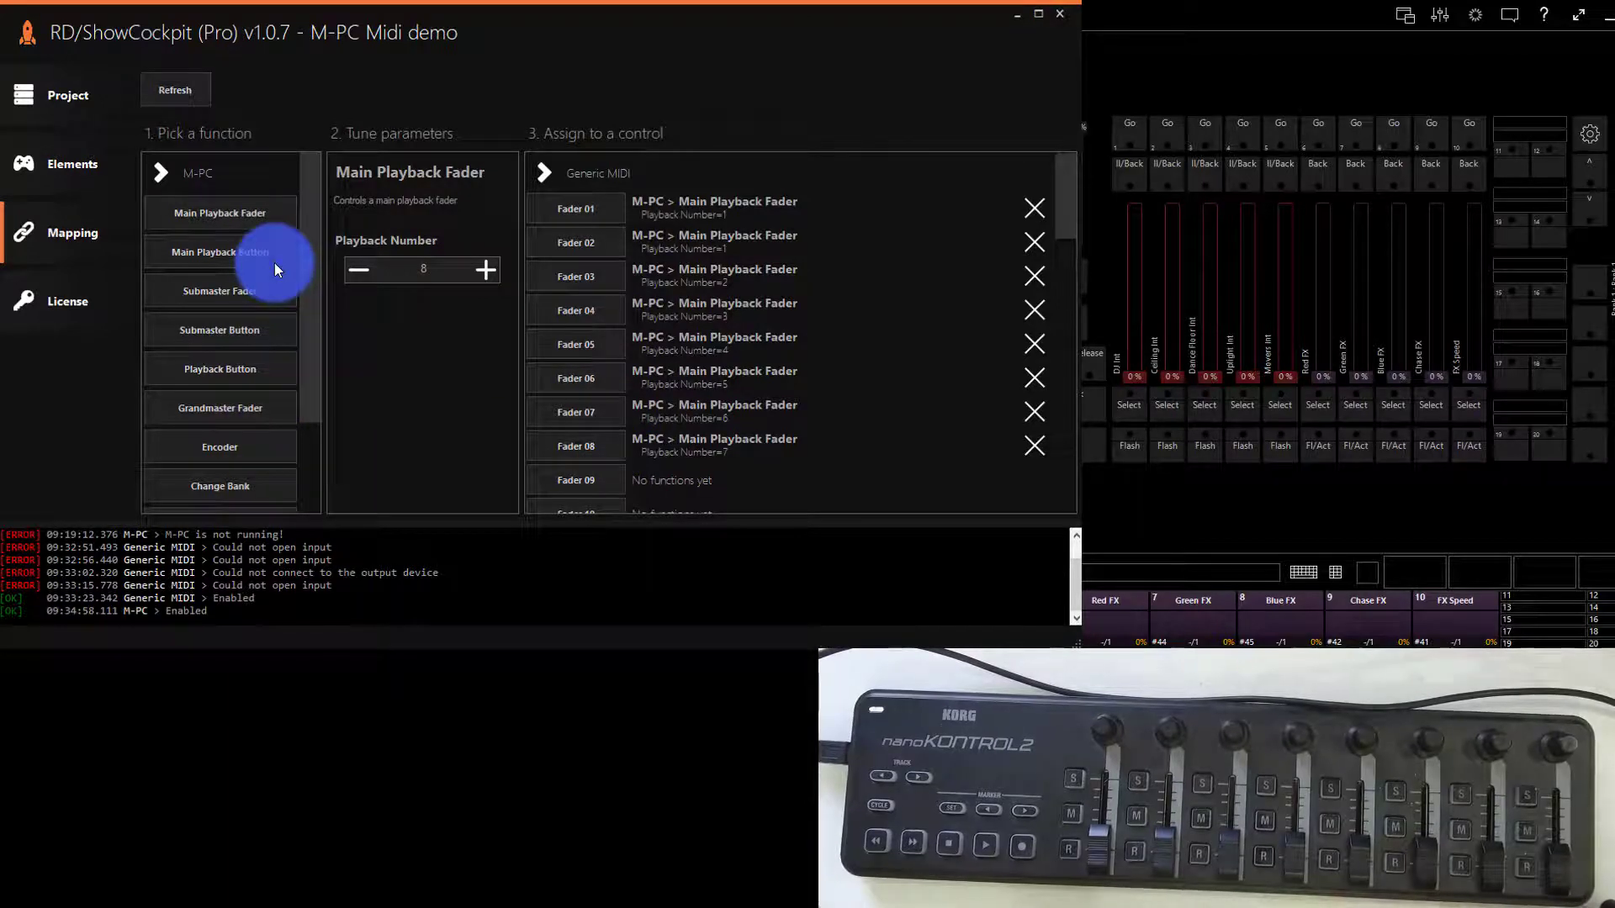
- Review the control assignments and inspect the Main Playback Button and Submaster Button functions' parameters
scroll(813, 399, "down", 5)
scroll(814, 398, "up", 5)
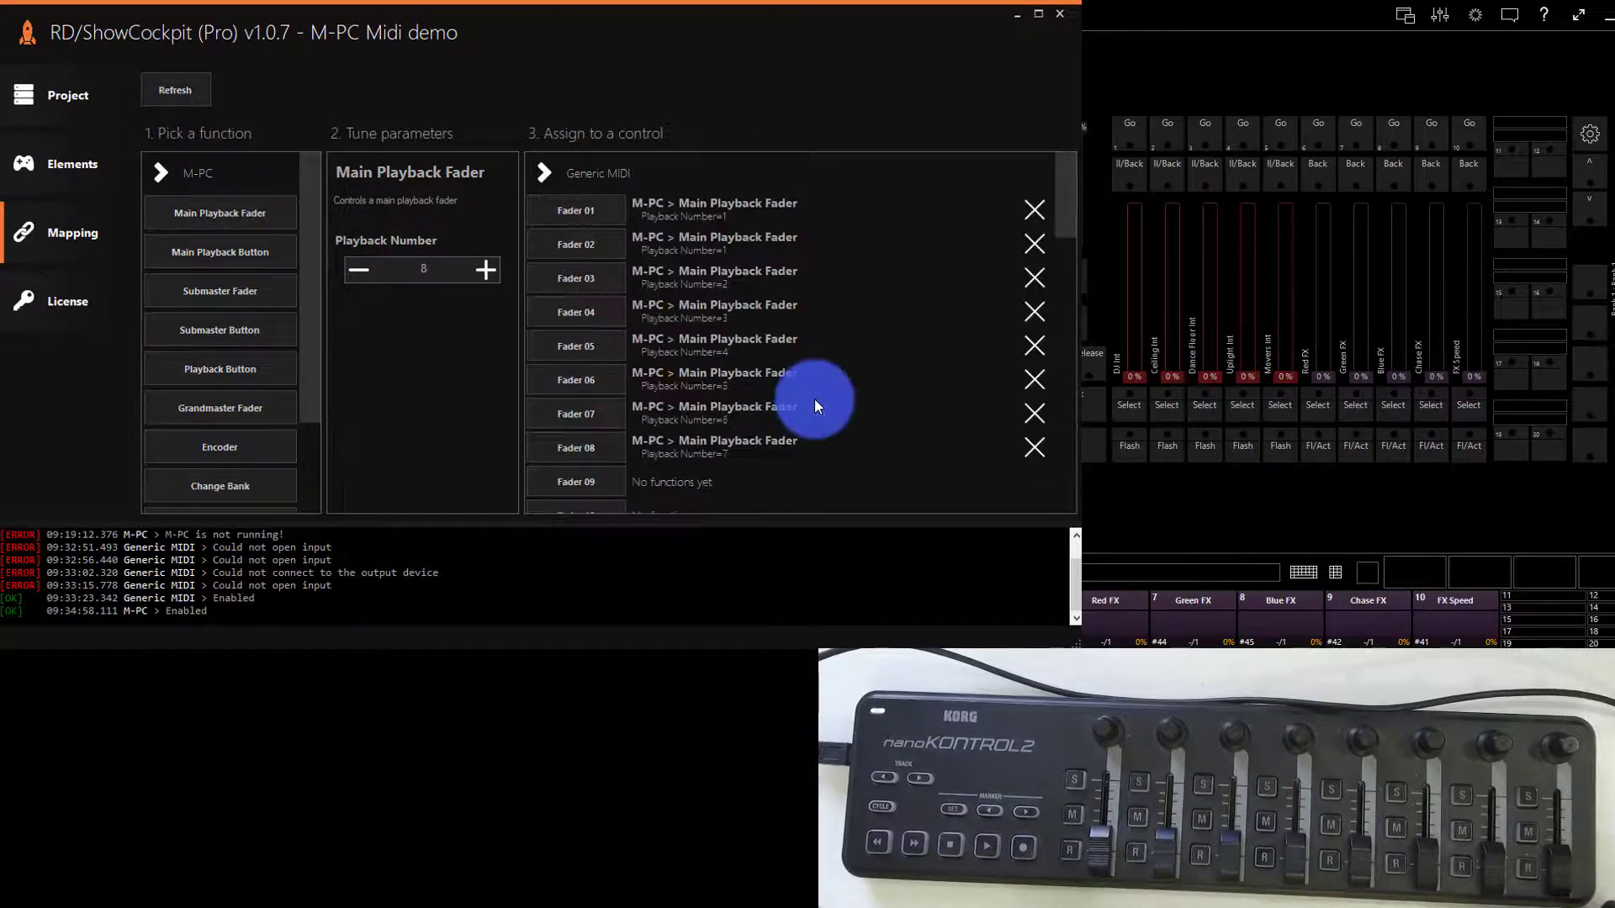
scroll(682, 381, "down", 5)
scroll(621, 270, "up", 5)
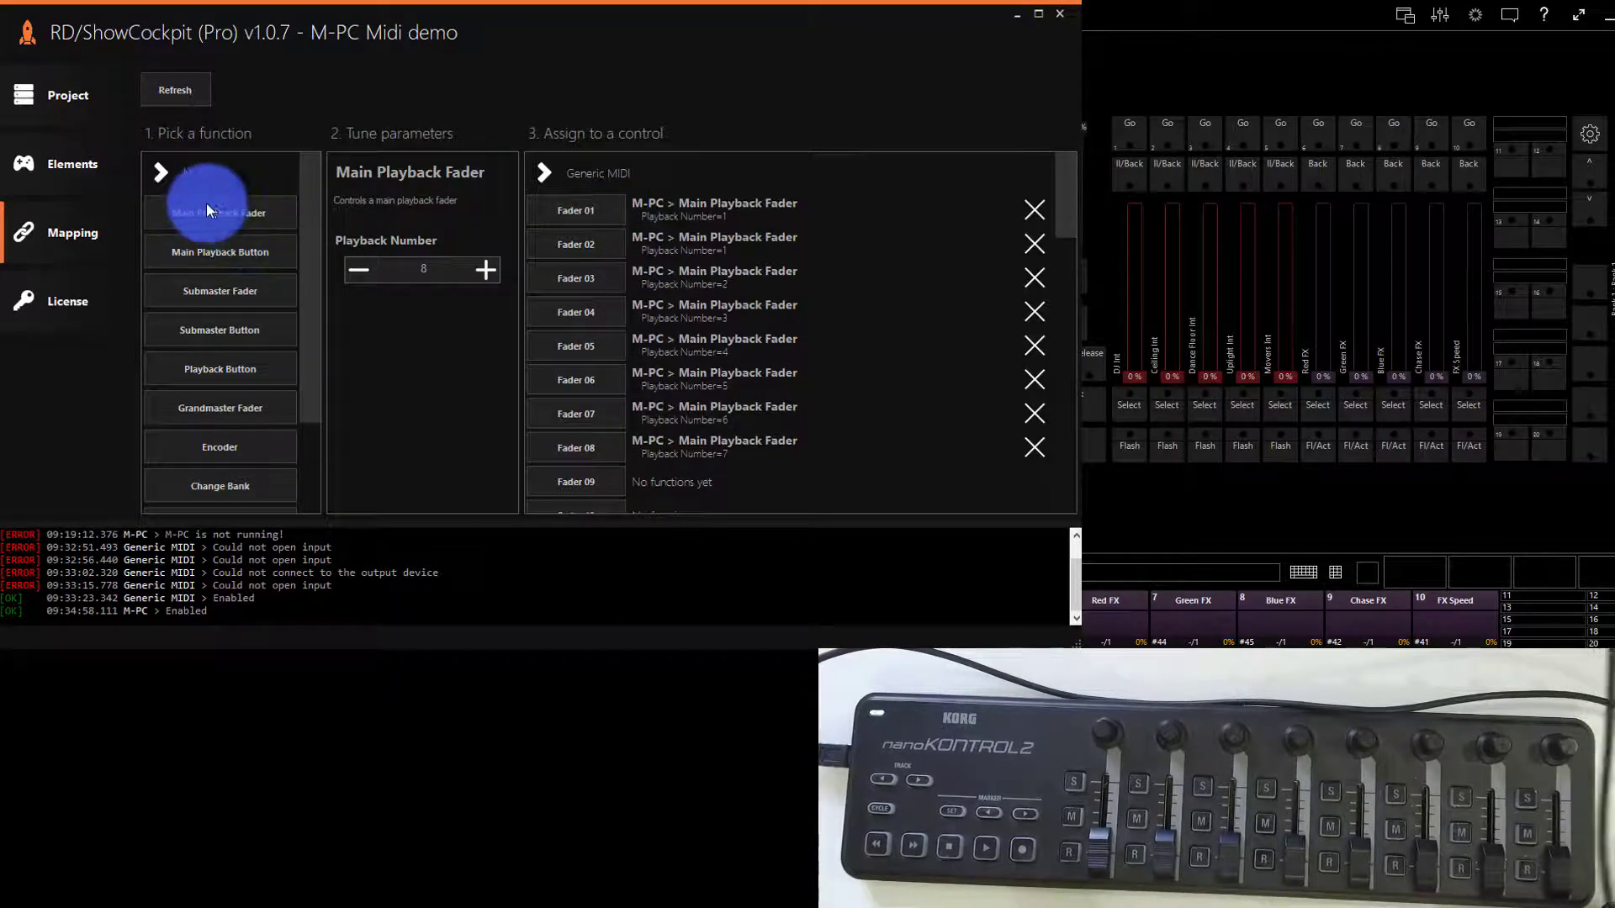
scroll(574, 306, "down", 4)
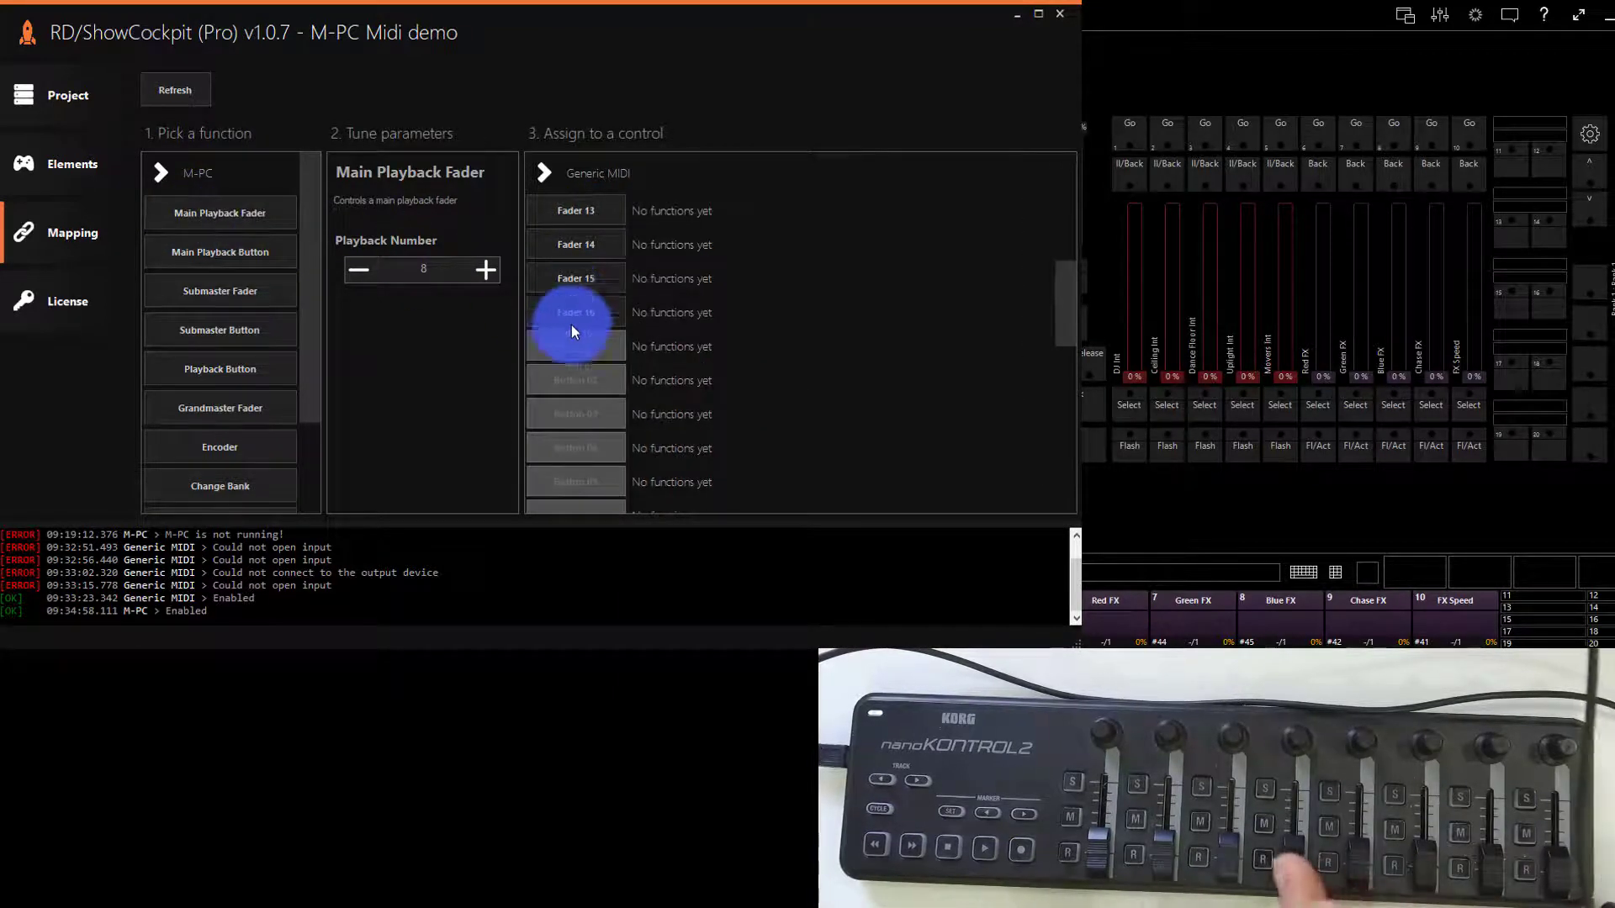
scroll(578, 335, "up", 4)
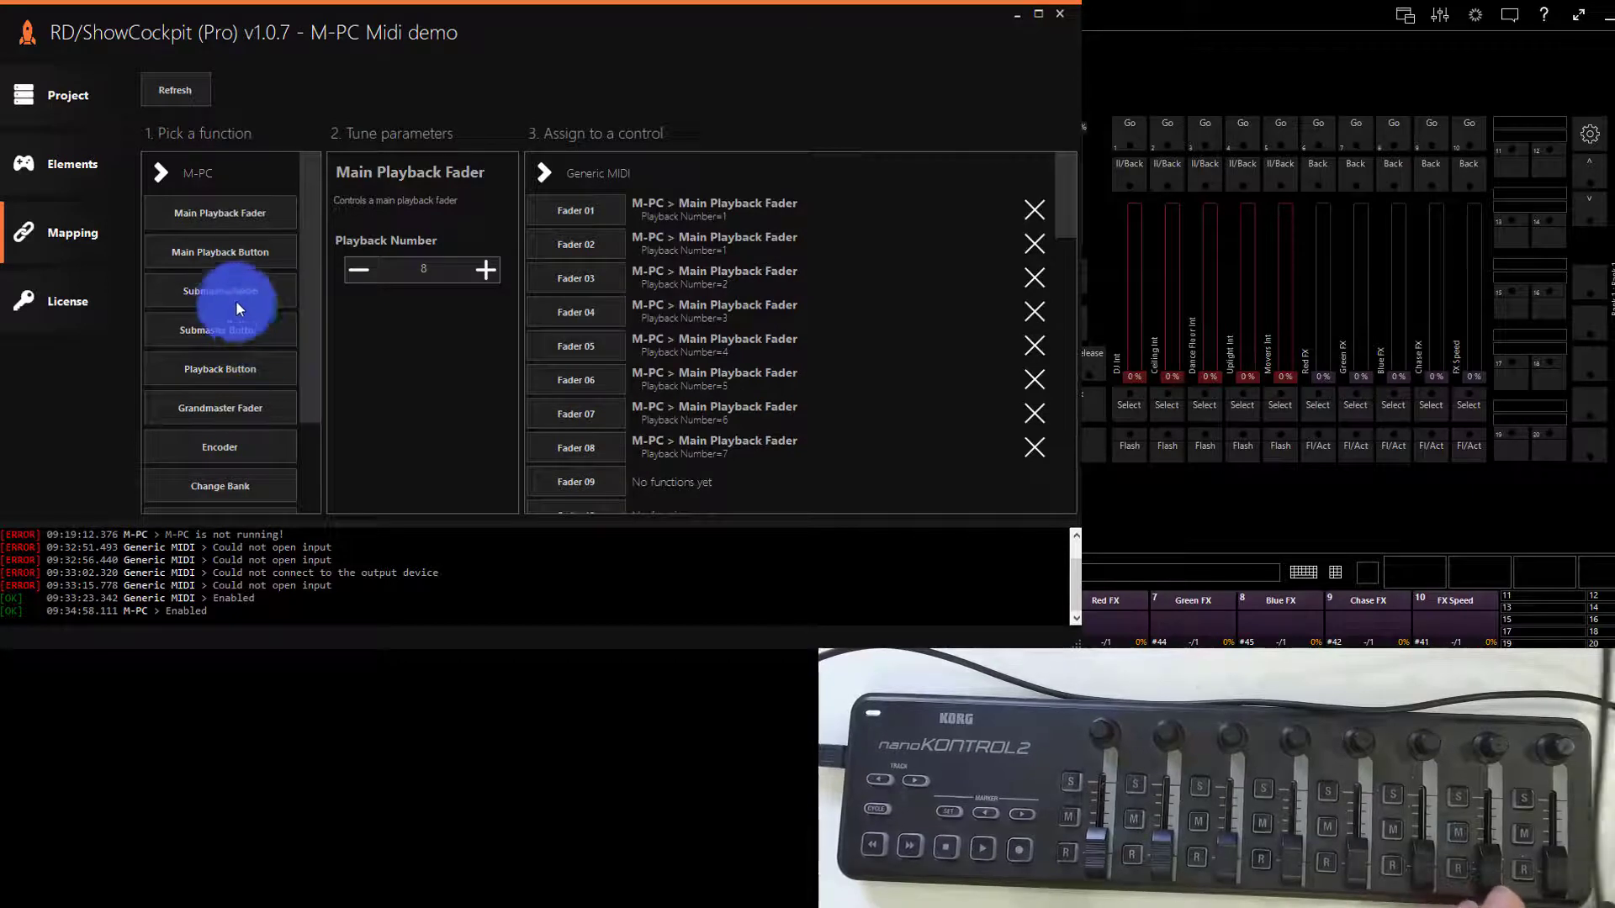
left_click(229, 267)
left_click(234, 328)
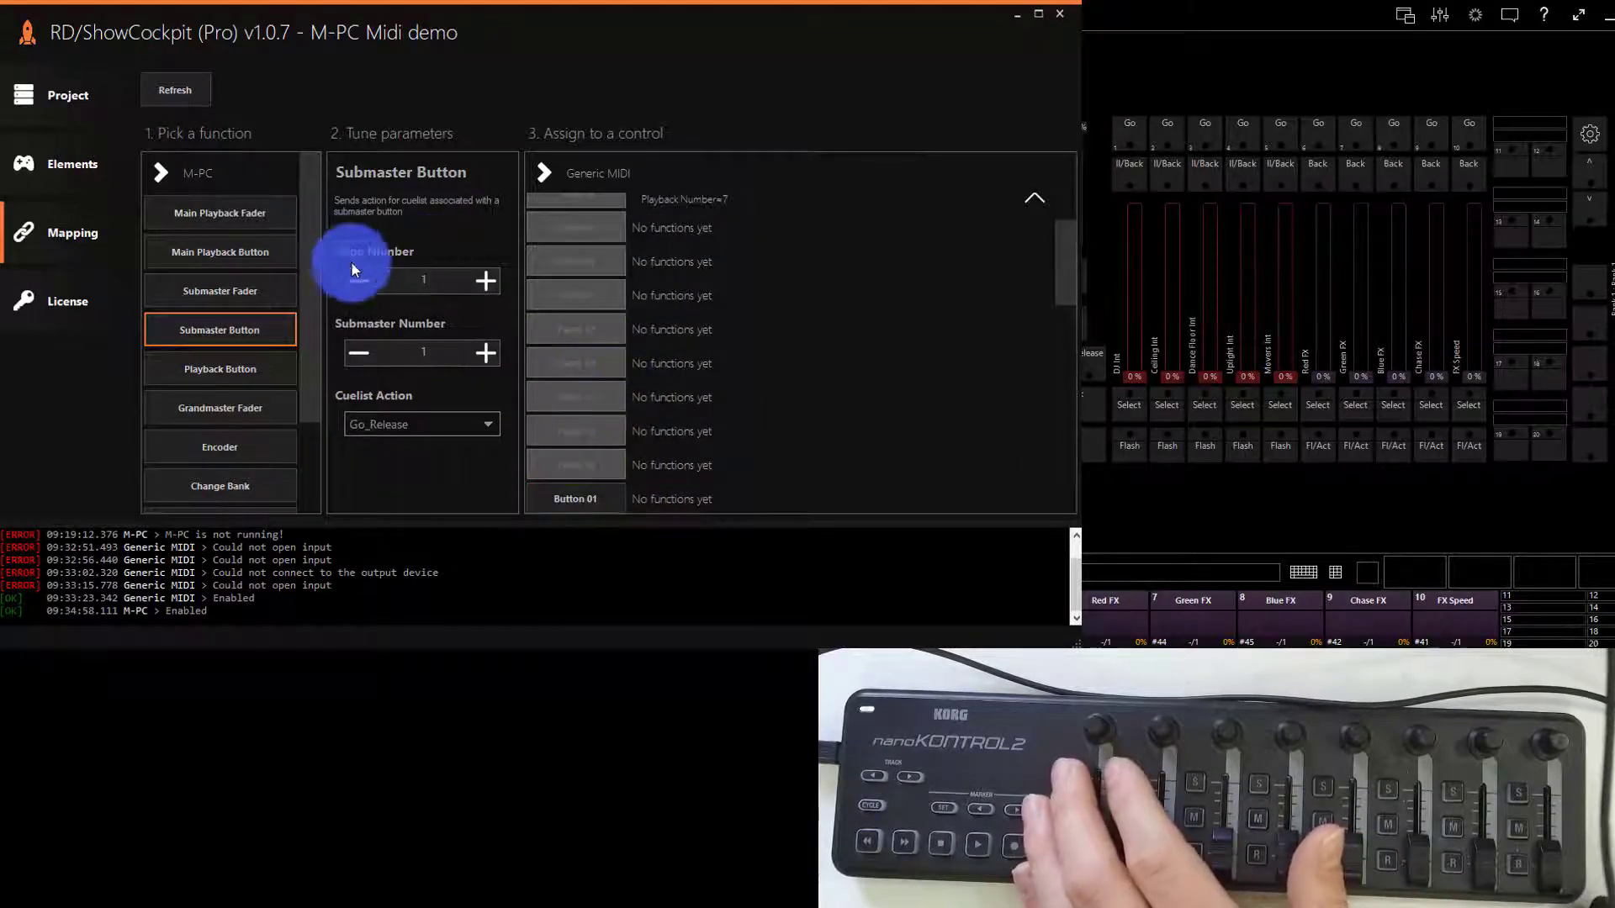
- Choose the Playback Button function and set its cuelist action to Go
left_click(241, 377)
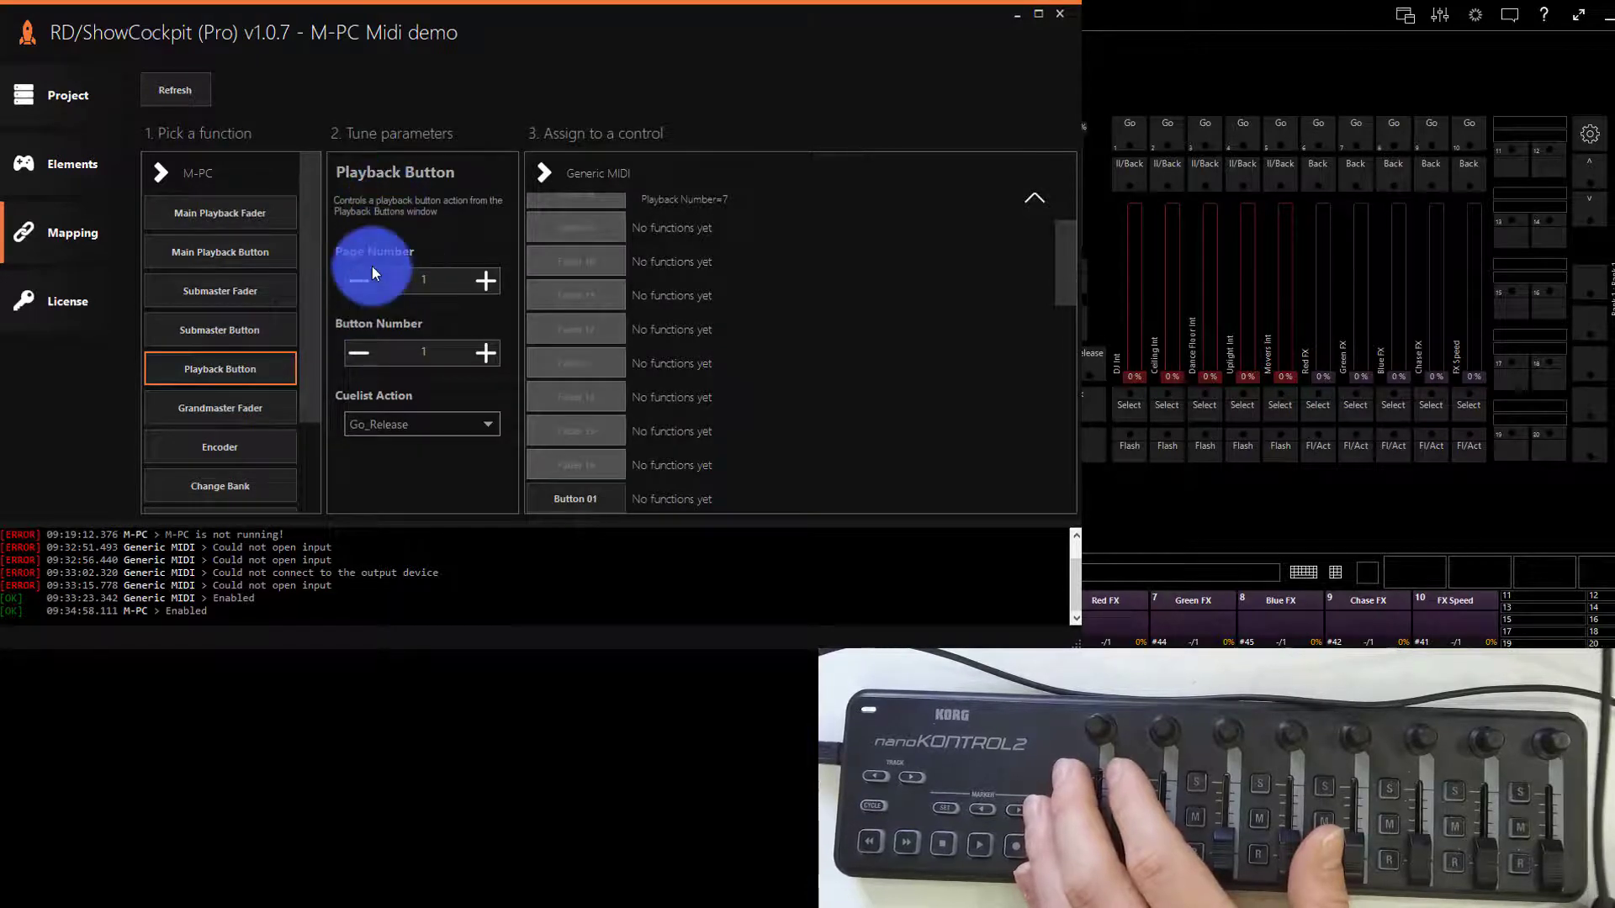
left_click(410, 431)
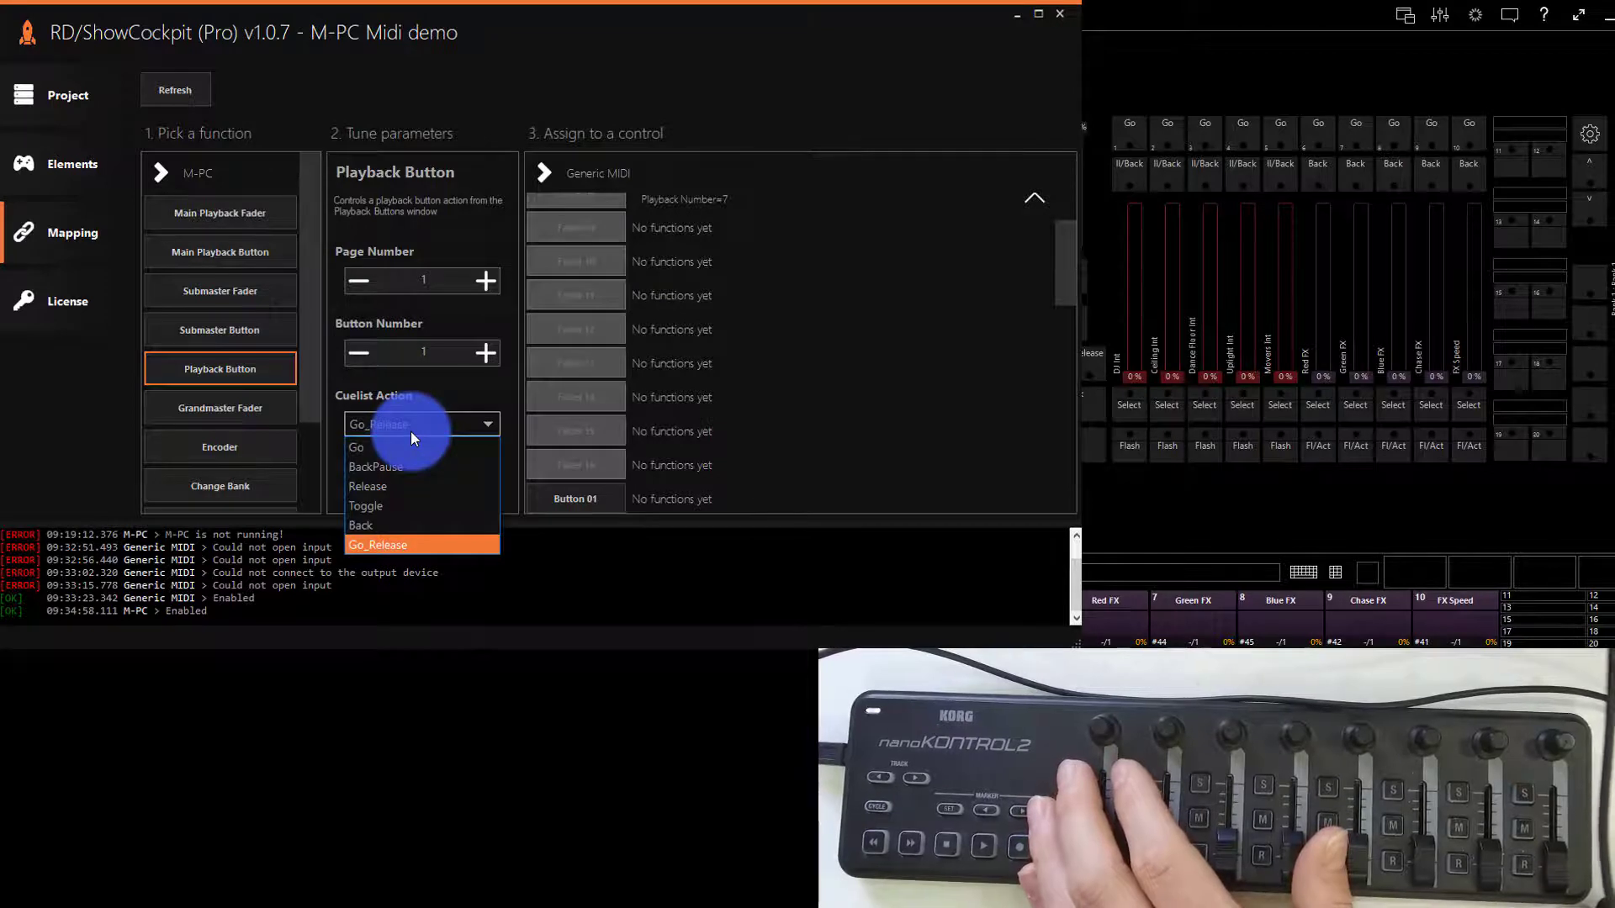
left_click(413, 445)
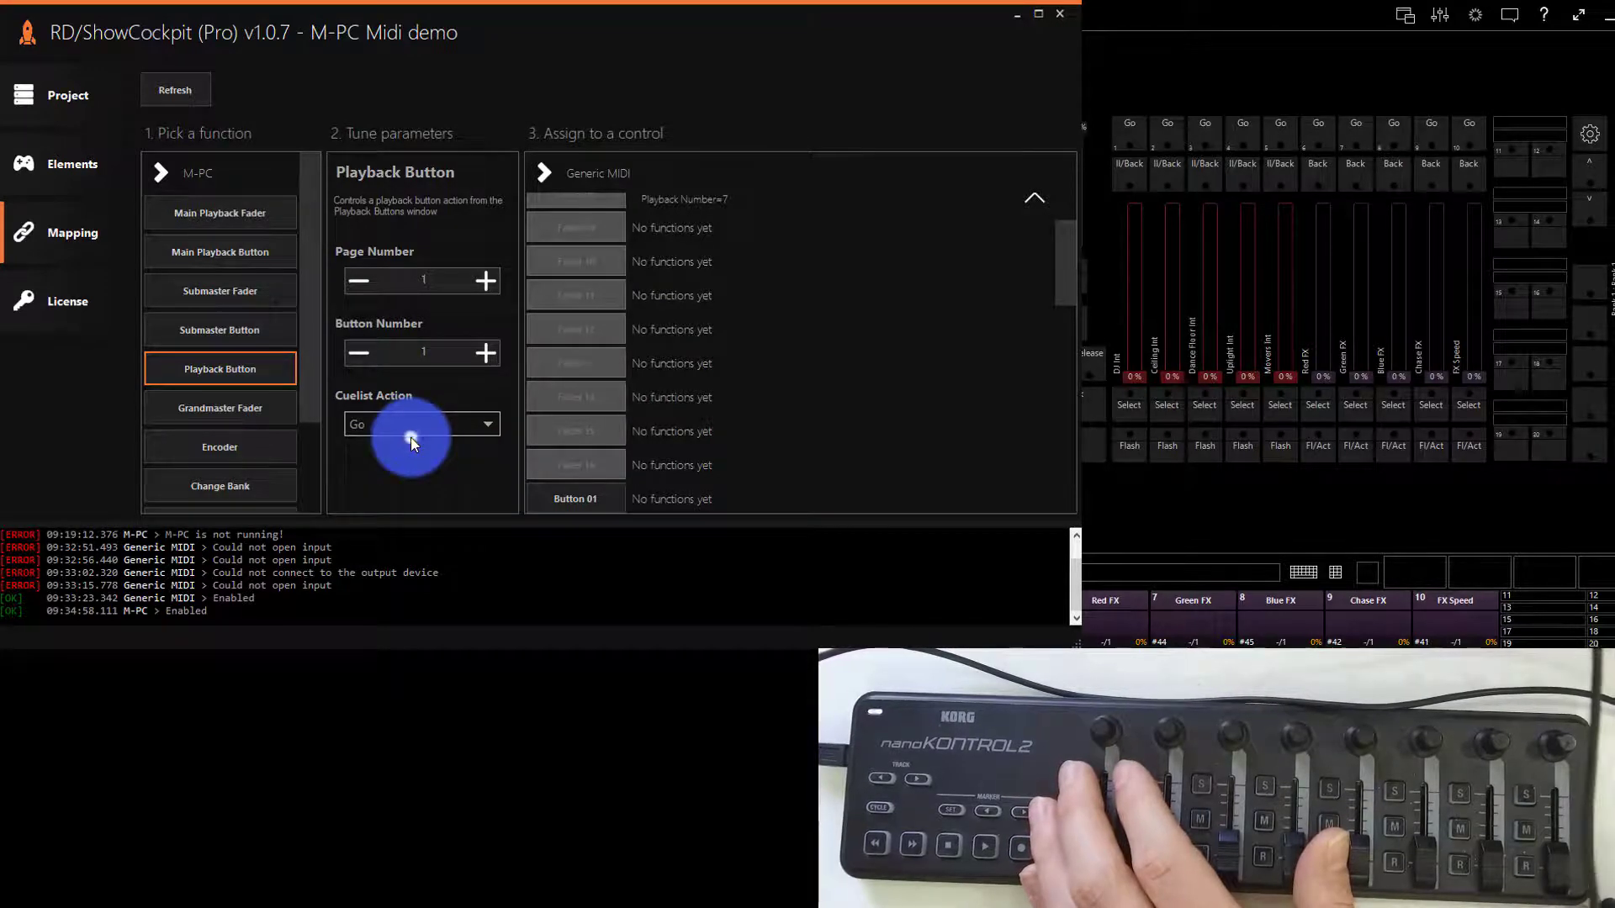
left_click(406, 423)
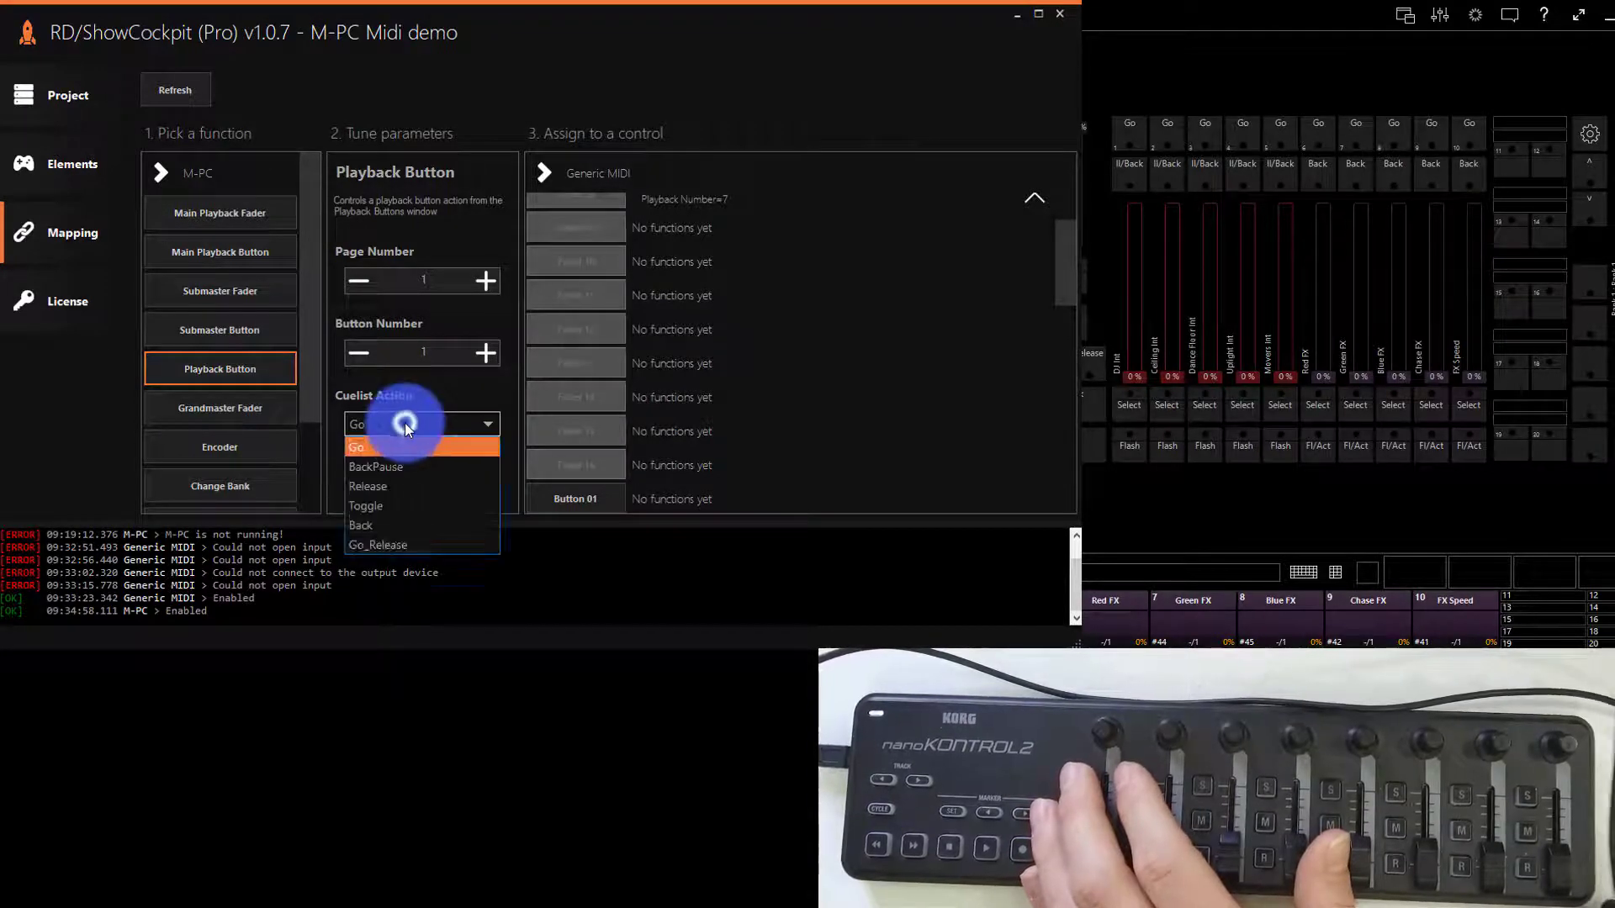
left_click(405, 422)
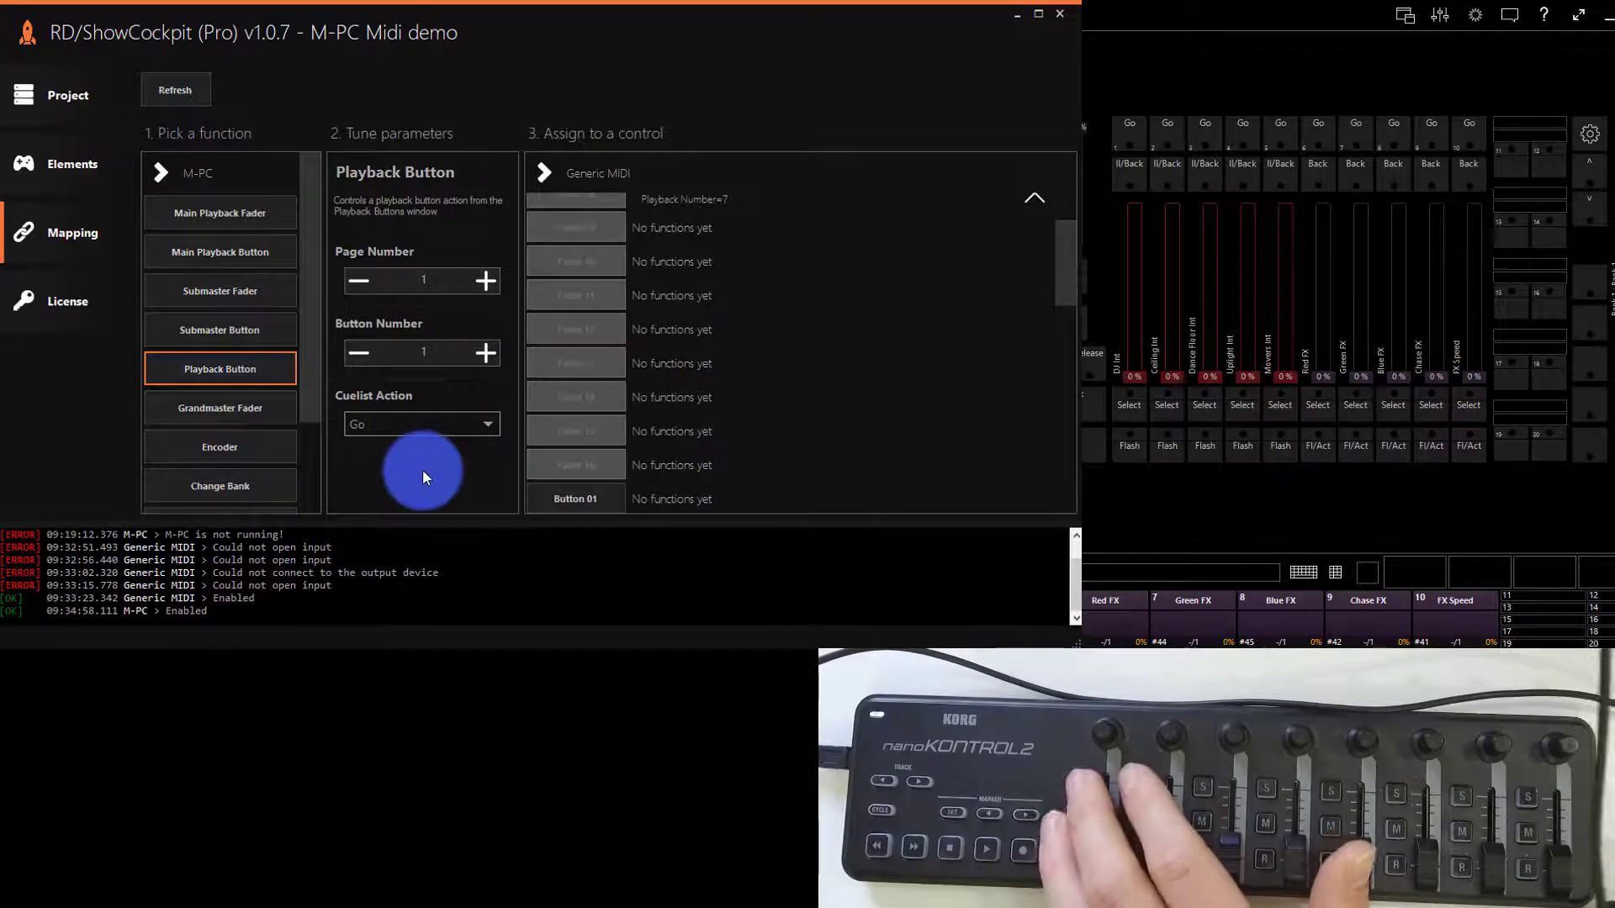
- Map Playback Button numbers 1 to 3 to Buttons 01 to 03, number 4 to Button 07, and numbers 5 to 7 to Buttons 04 to 06
left_click(594, 500)
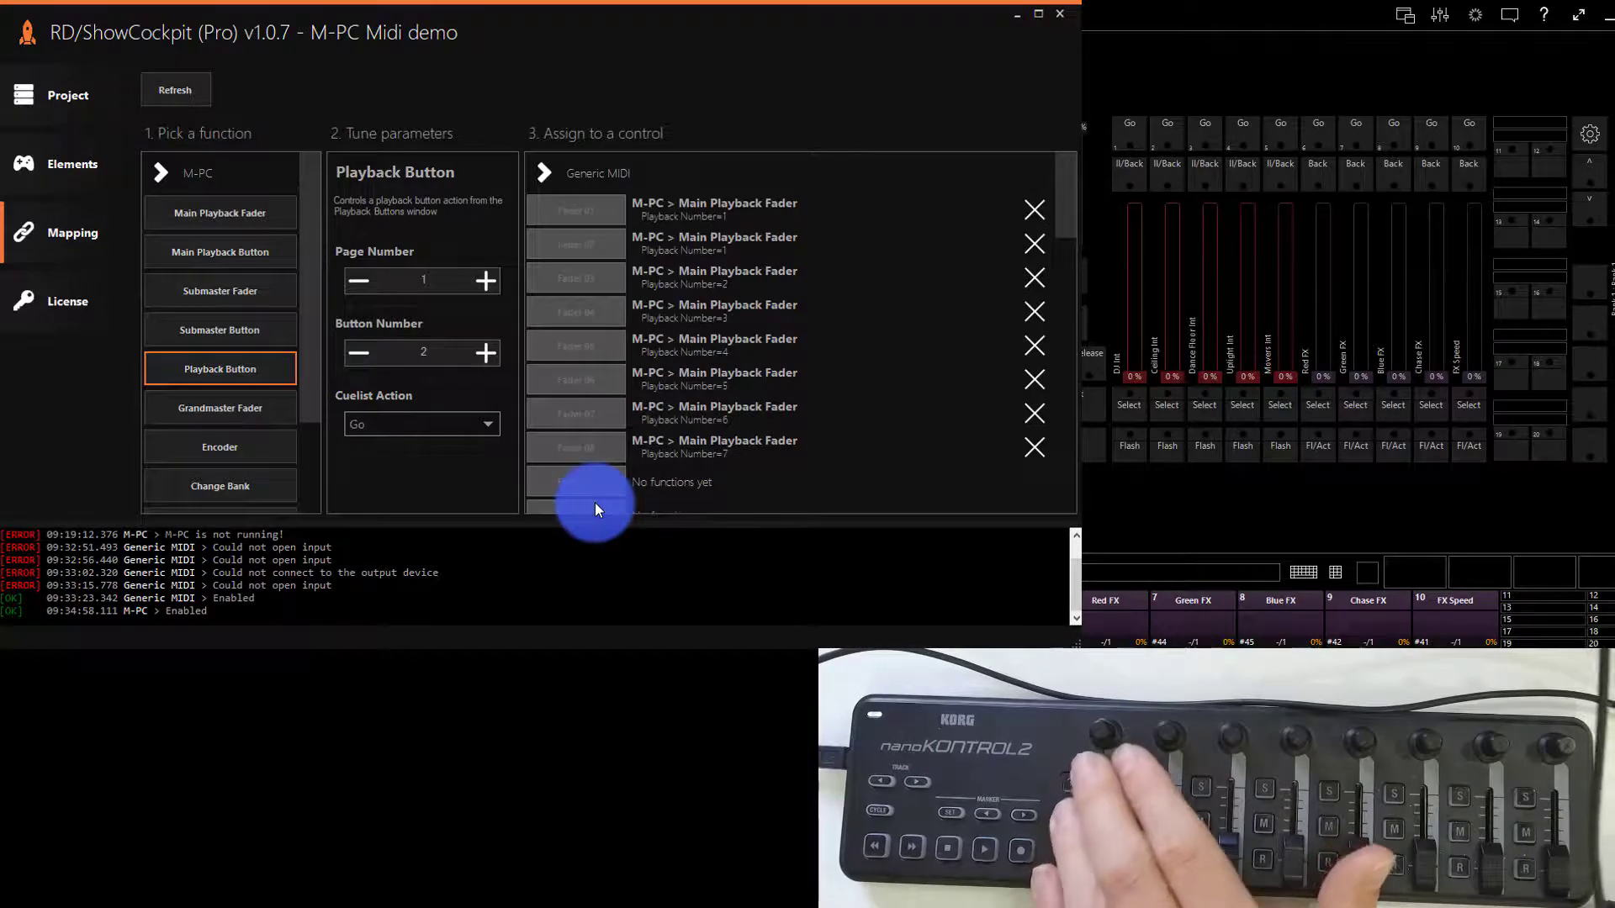
left_click(594, 502)
left_click(593, 502)
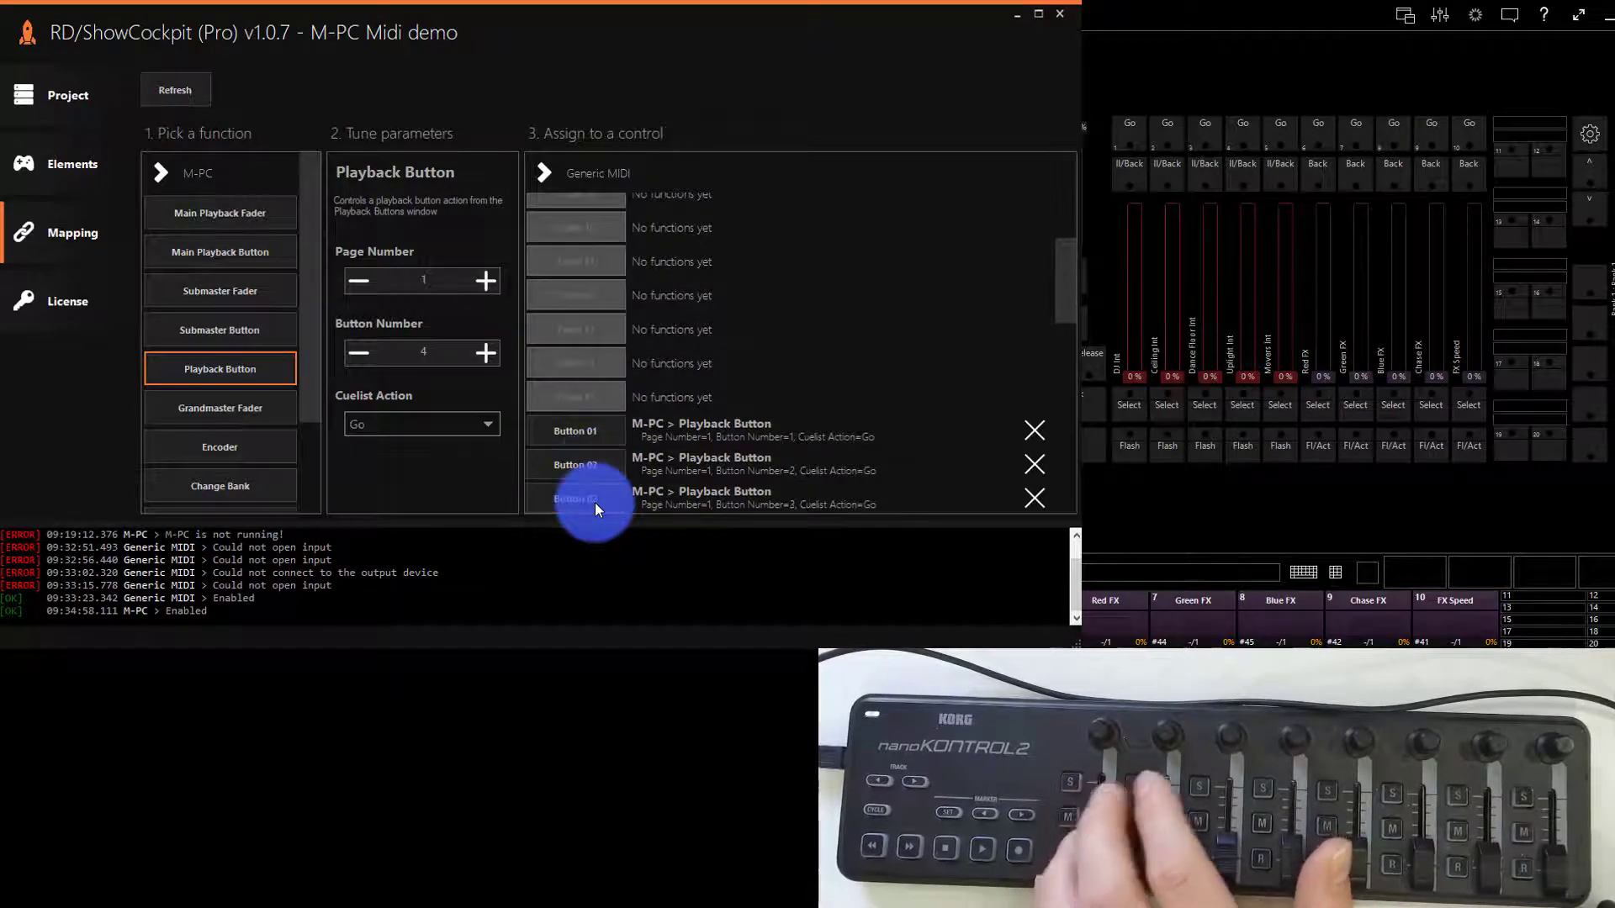
left_click(595, 502)
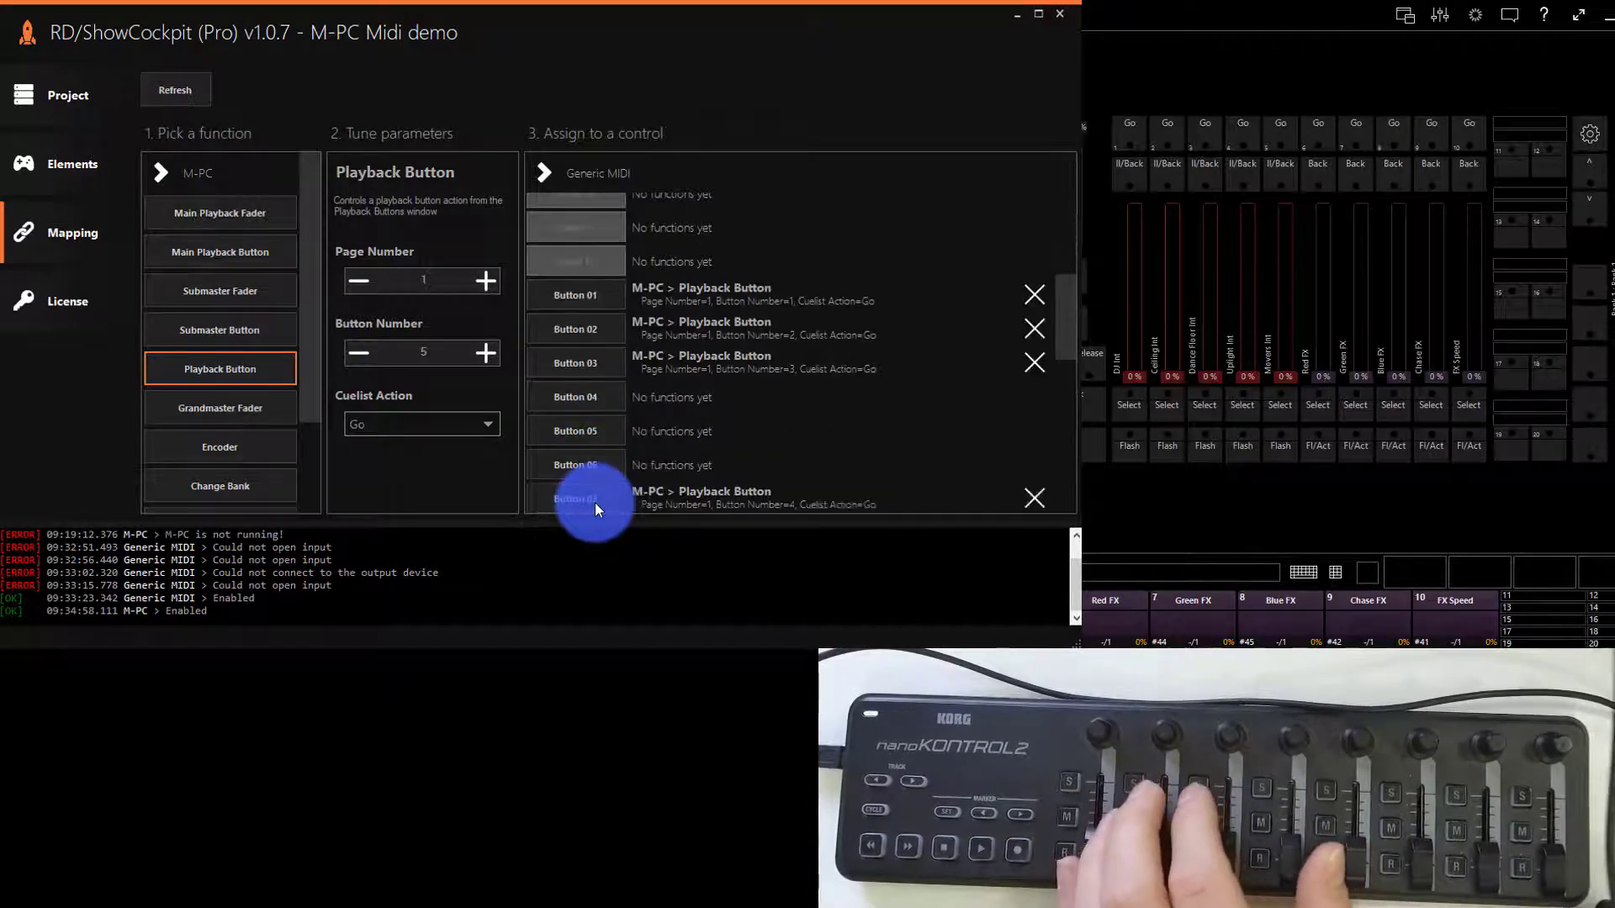
left_click(592, 385)
left_click(601, 426)
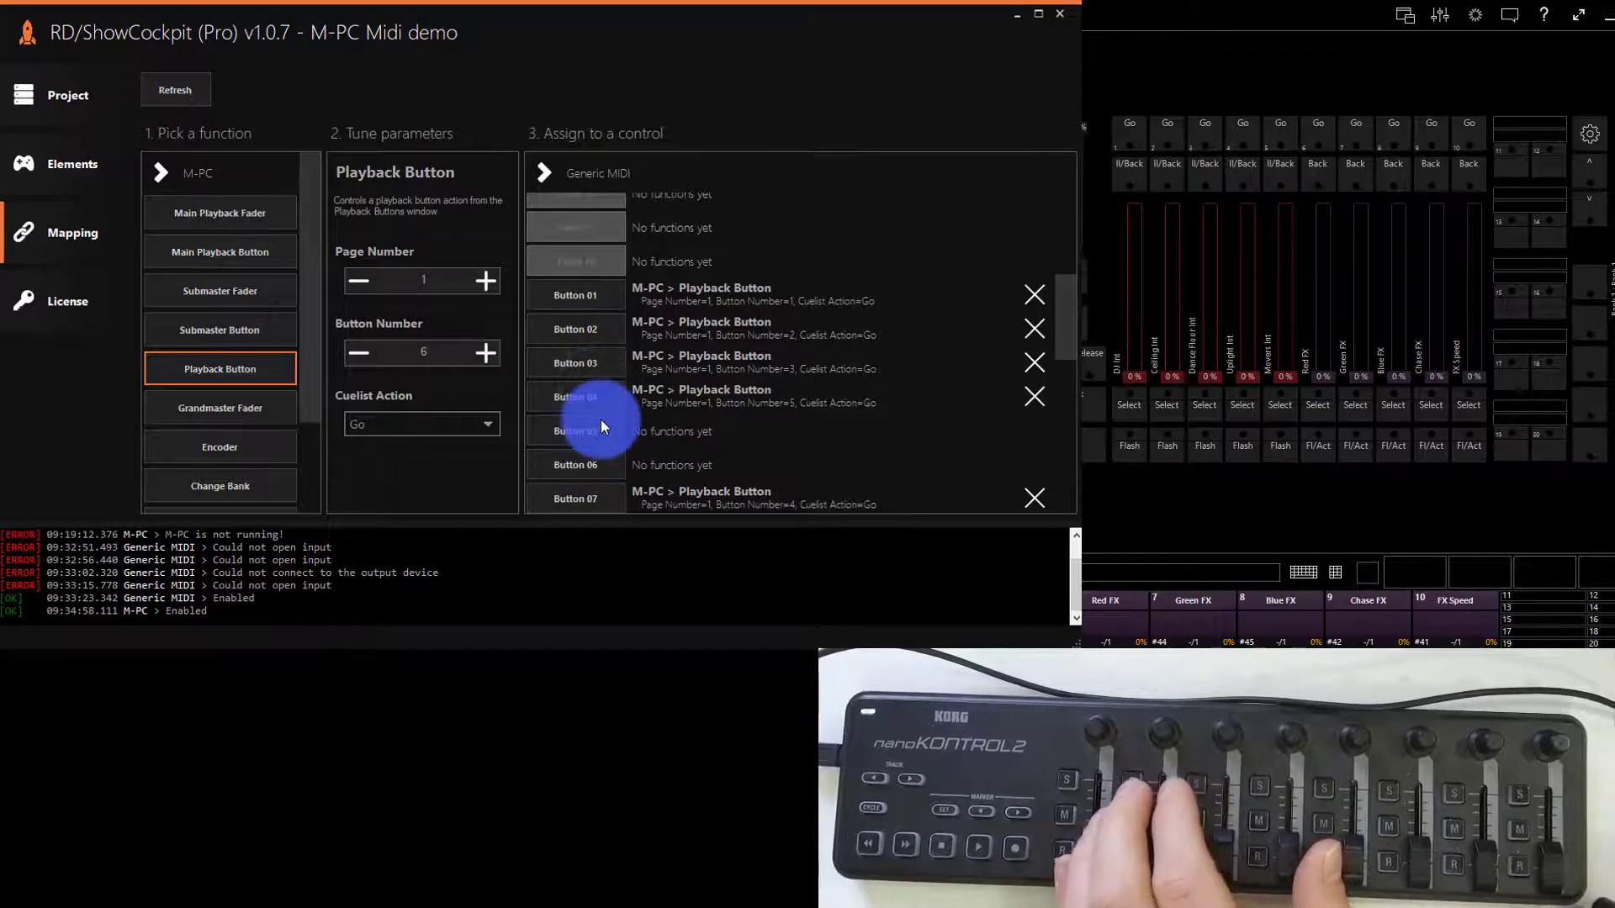
left_click(601, 470)
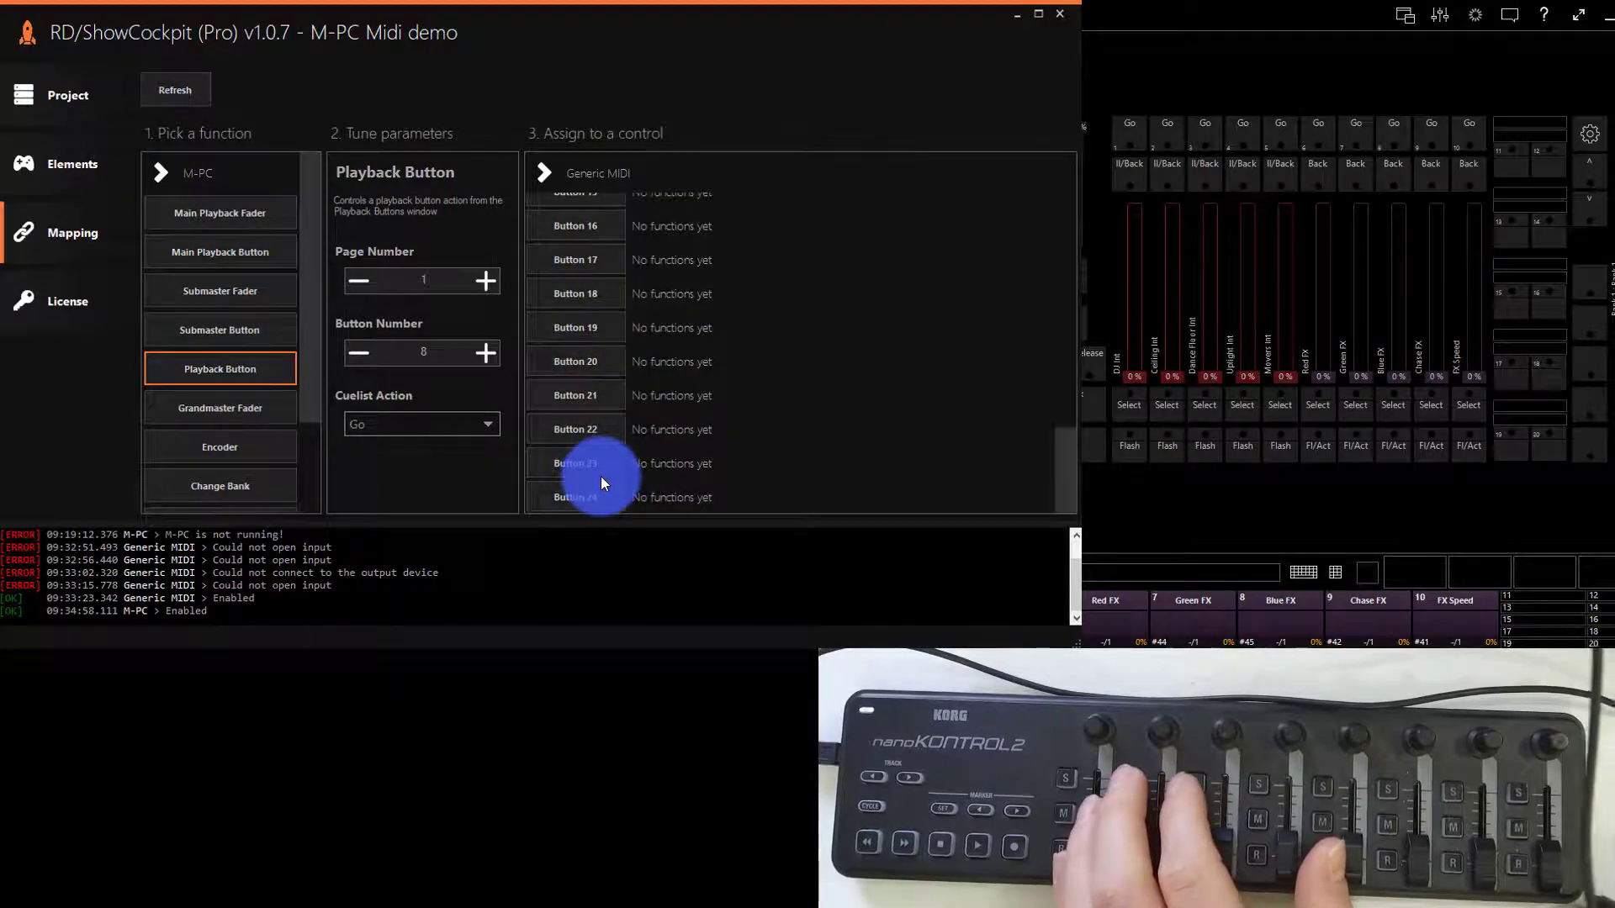
- Map the Playback Button function for button numbers 8 to 12 to Buttons 08 to 12 in order
scroll(600, 476, "up", 10)
scroll(591, 274, "down", 6)
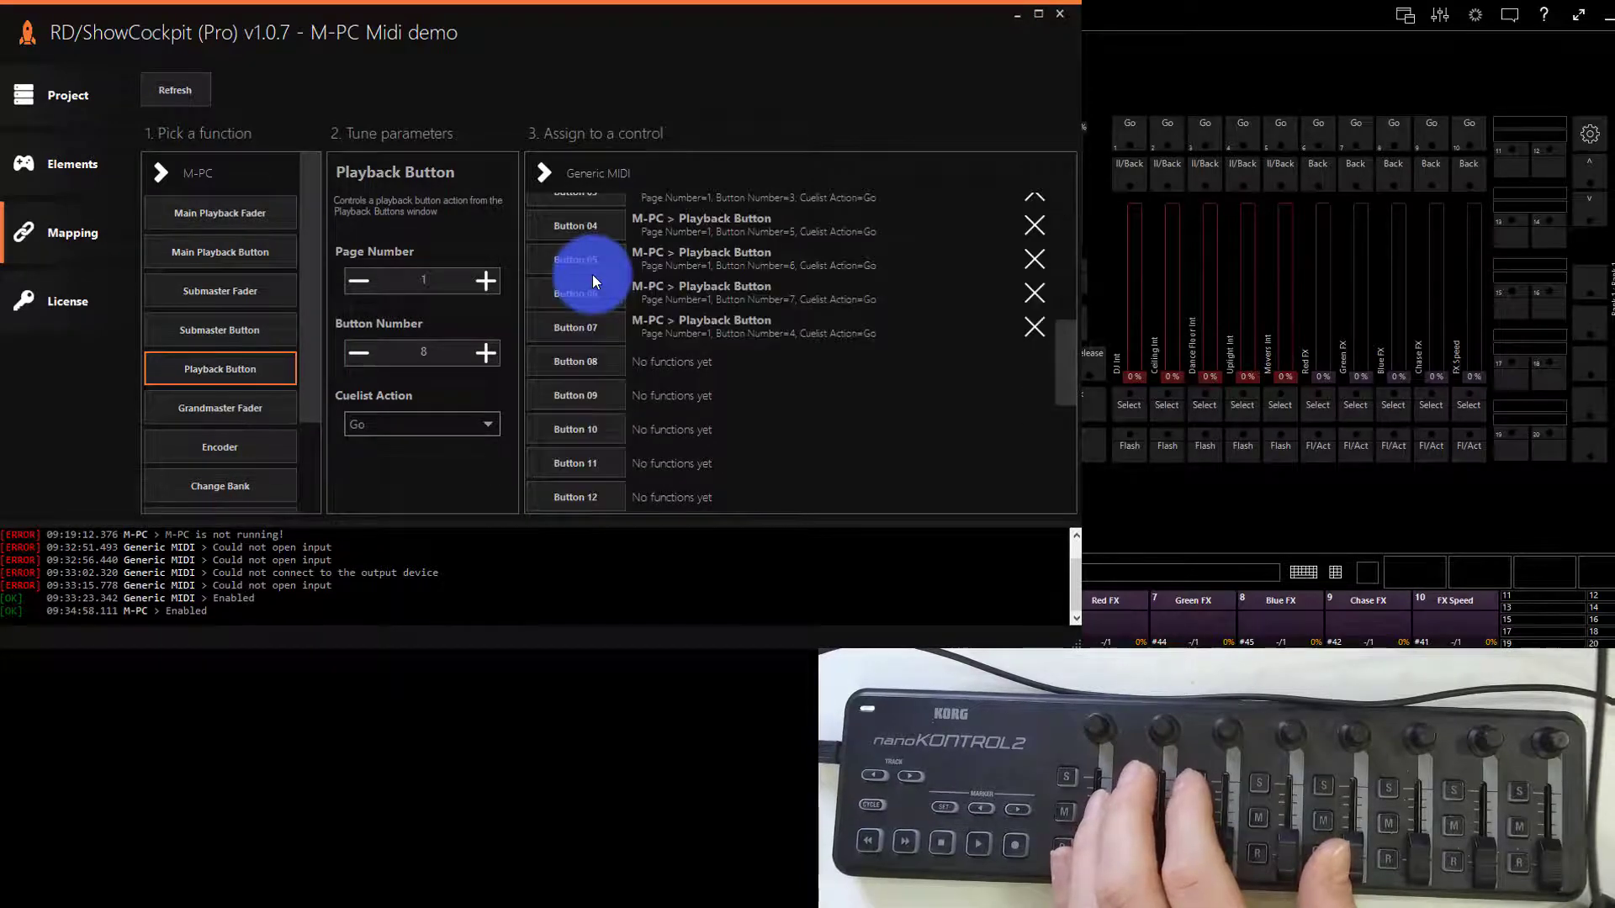
left_click(613, 362)
left_click(607, 395)
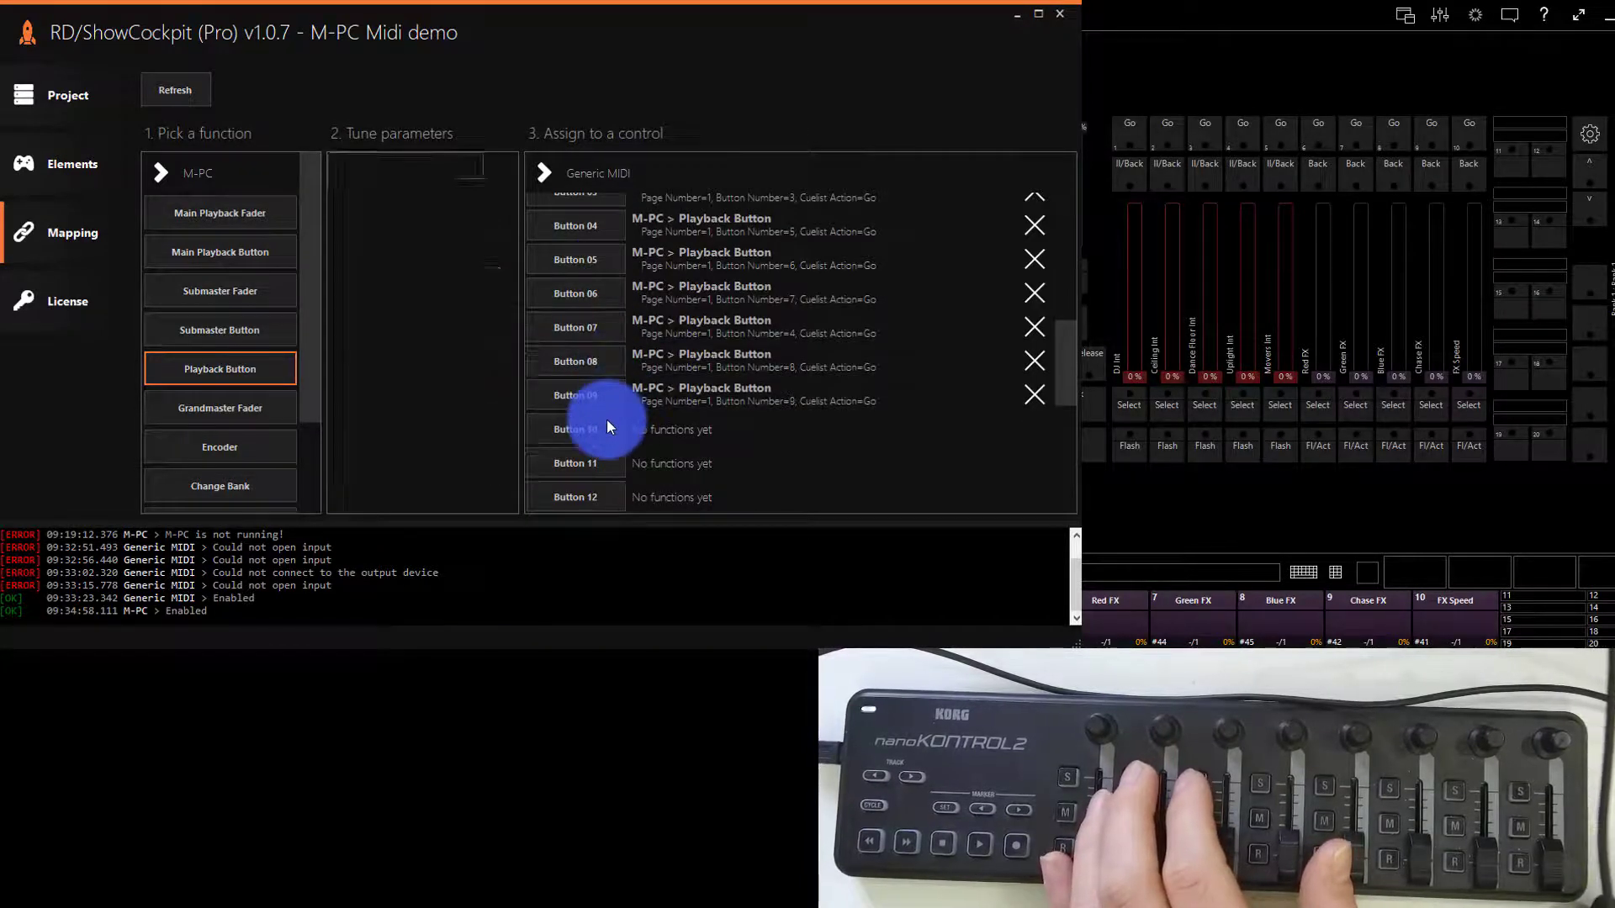
left_click(609, 429)
left_click(616, 464)
left_click(617, 496)
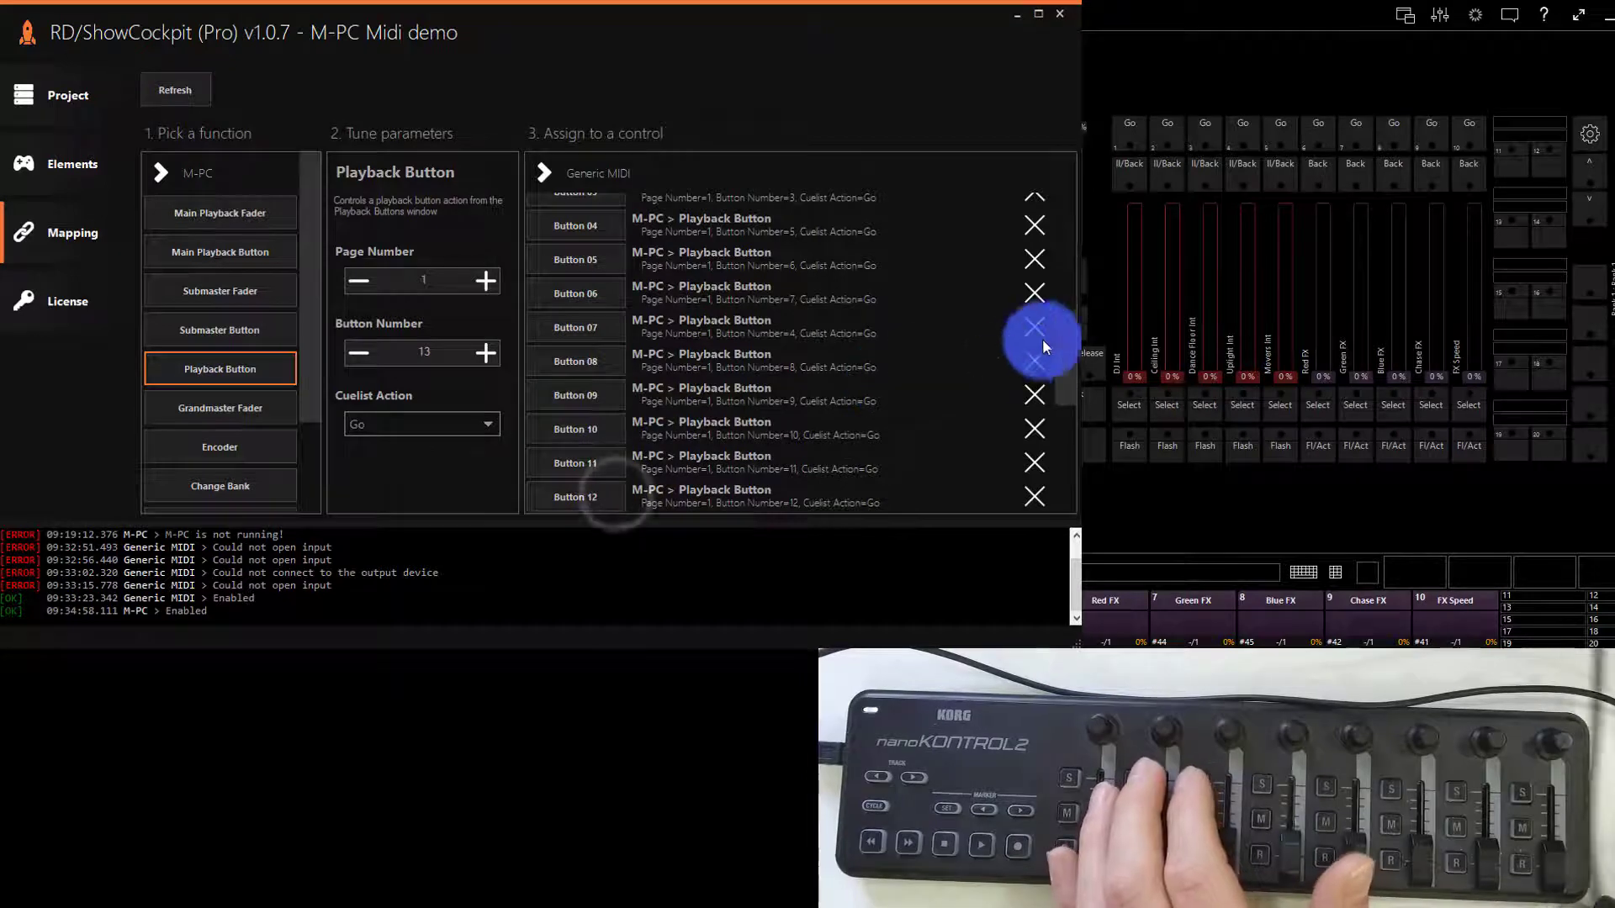
- Map the Playback Button function for button numbers 13 to 17 to Buttons 13 to 17 in order
left_click_drag(1058, 340, 1058, 387)
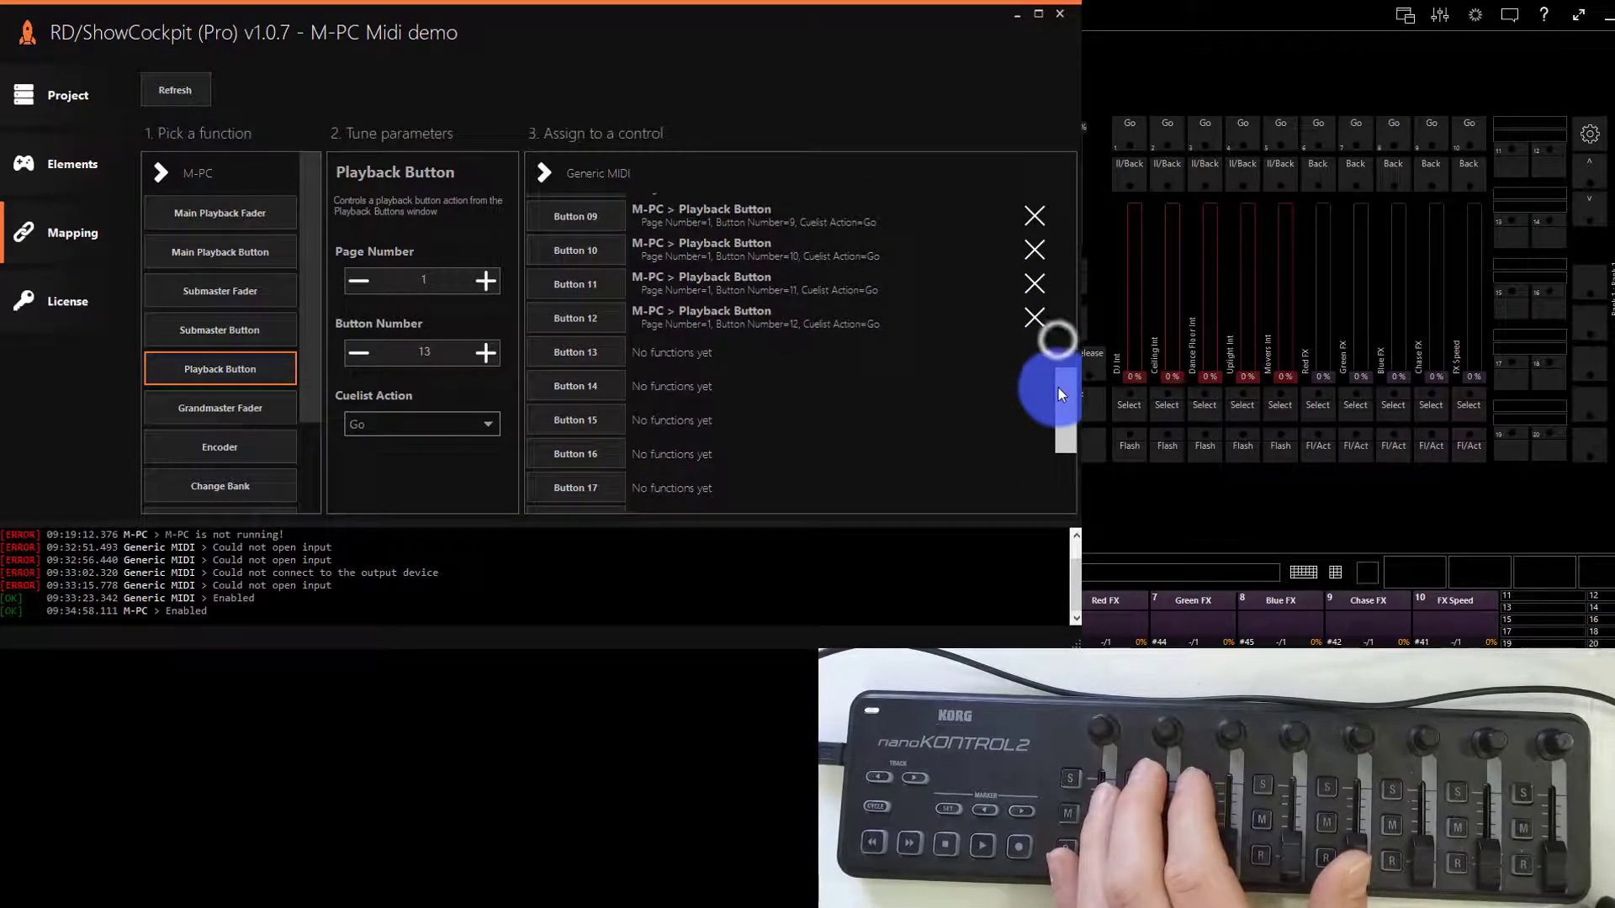
left_click(583, 358)
left_click(587, 389)
left_click(582, 433)
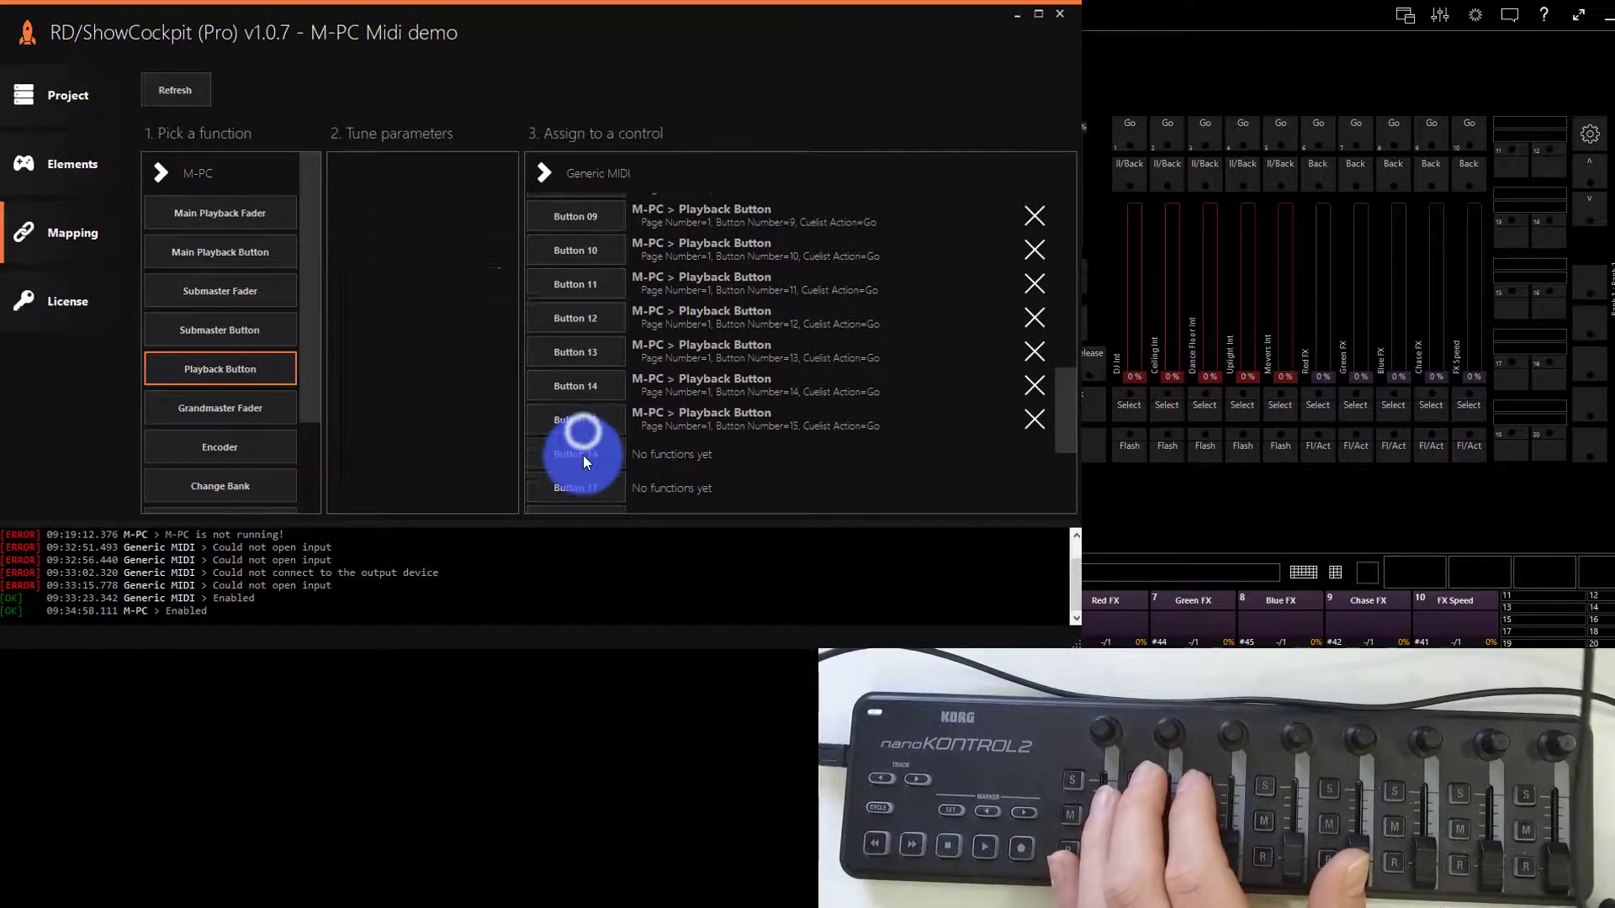
left_click(583, 455)
left_click(583, 496)
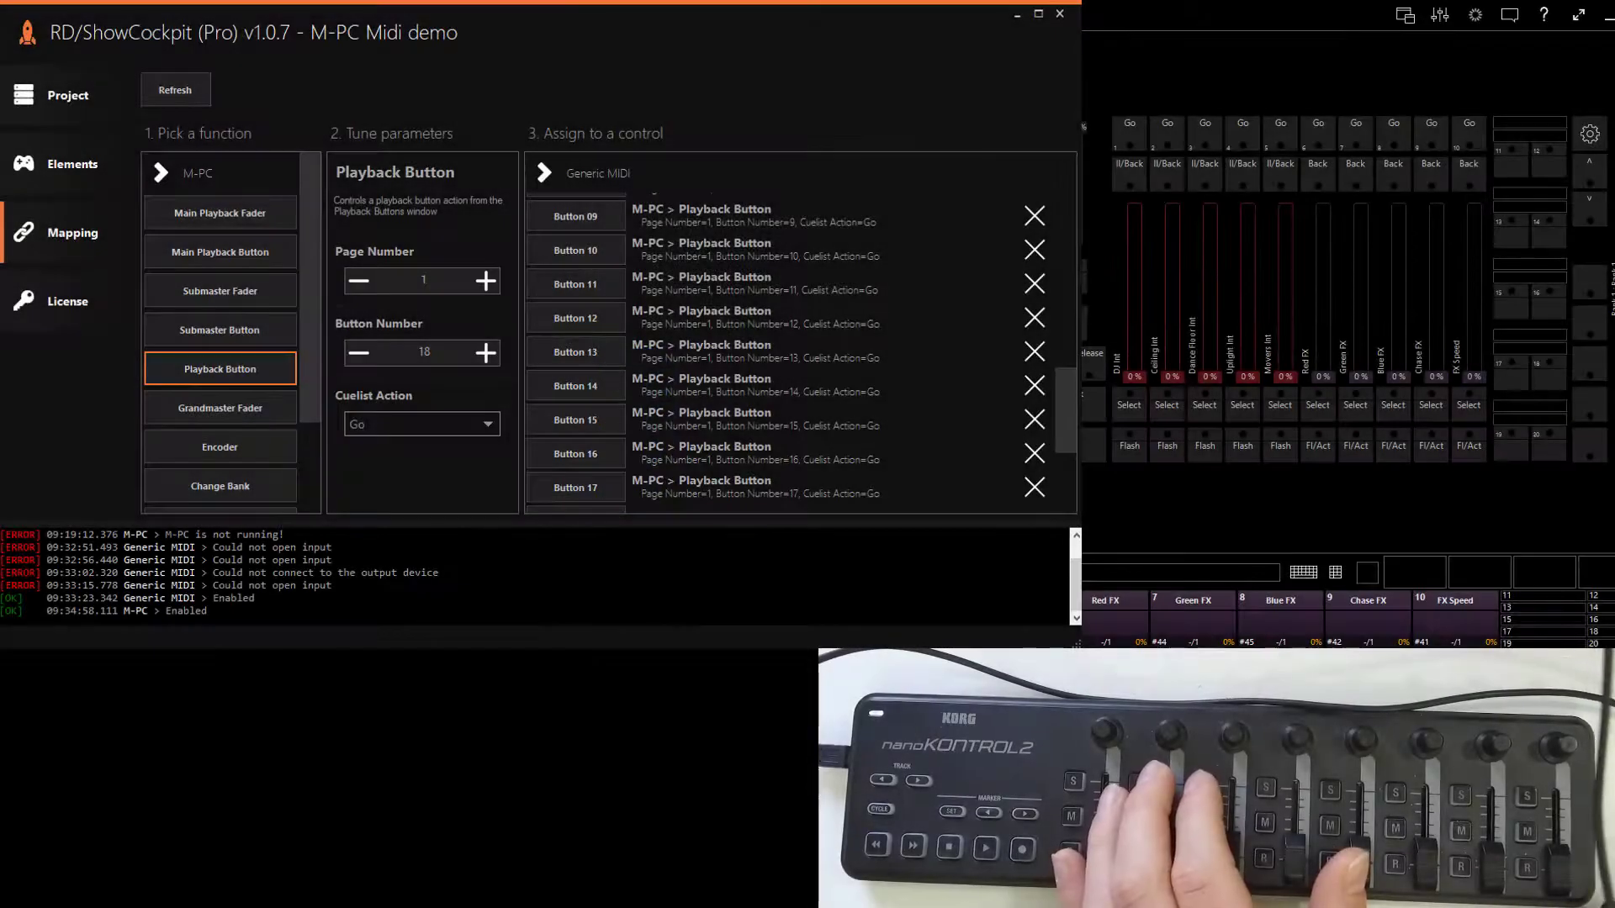
- Look through the remaining M-PC functions and inspect the keys available for the Key function
left_click(829, 131)
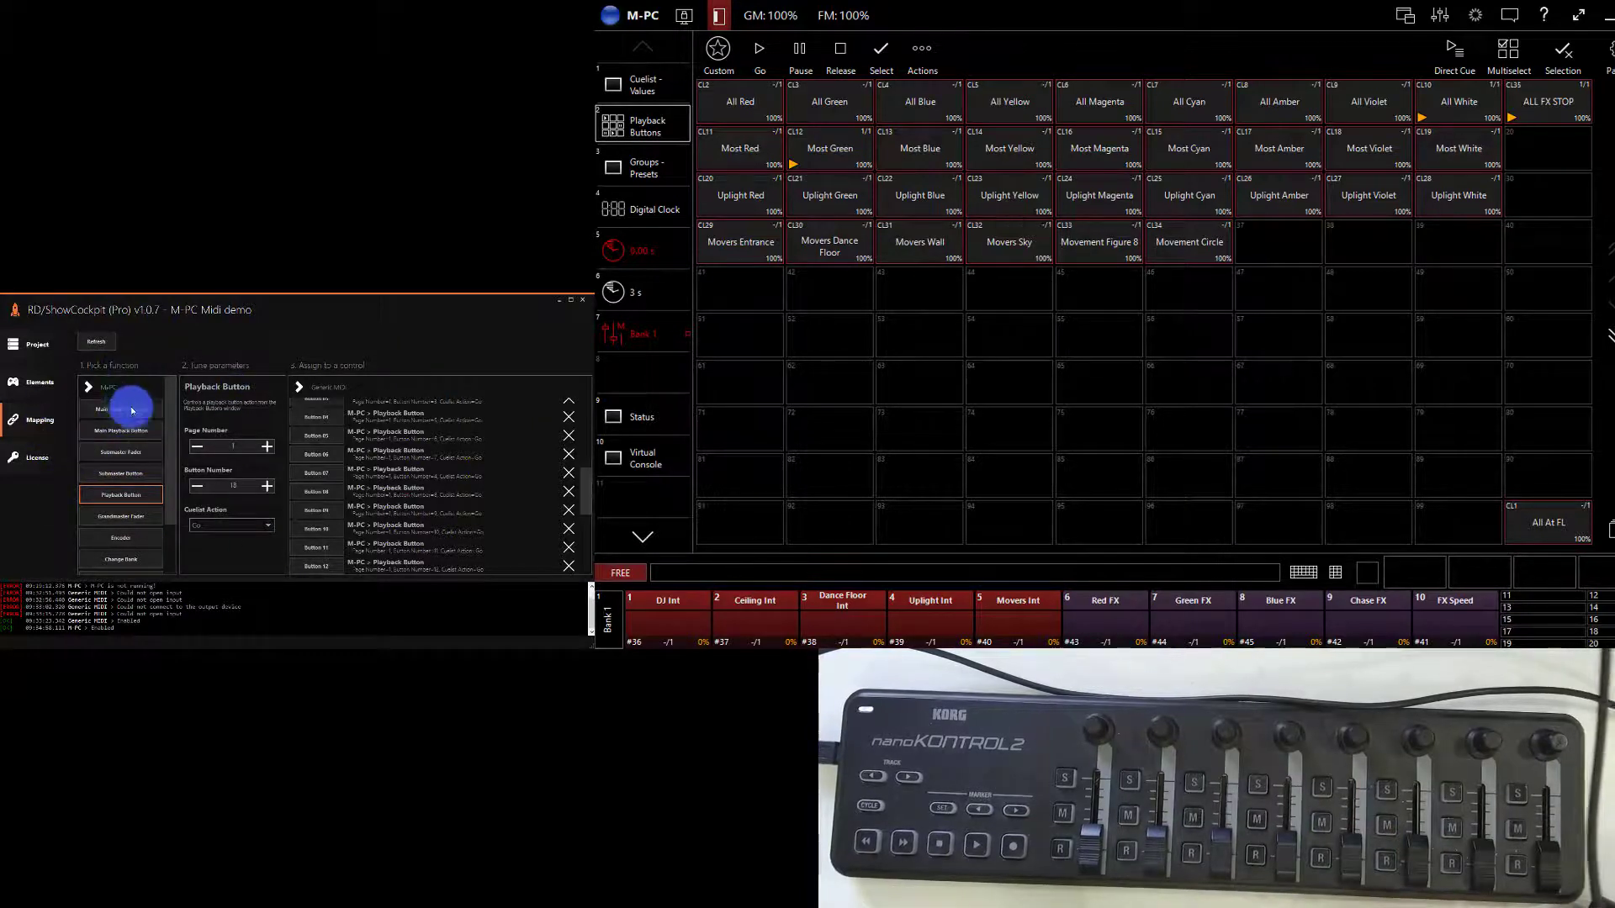
scroll(133, 411, "down", 2)
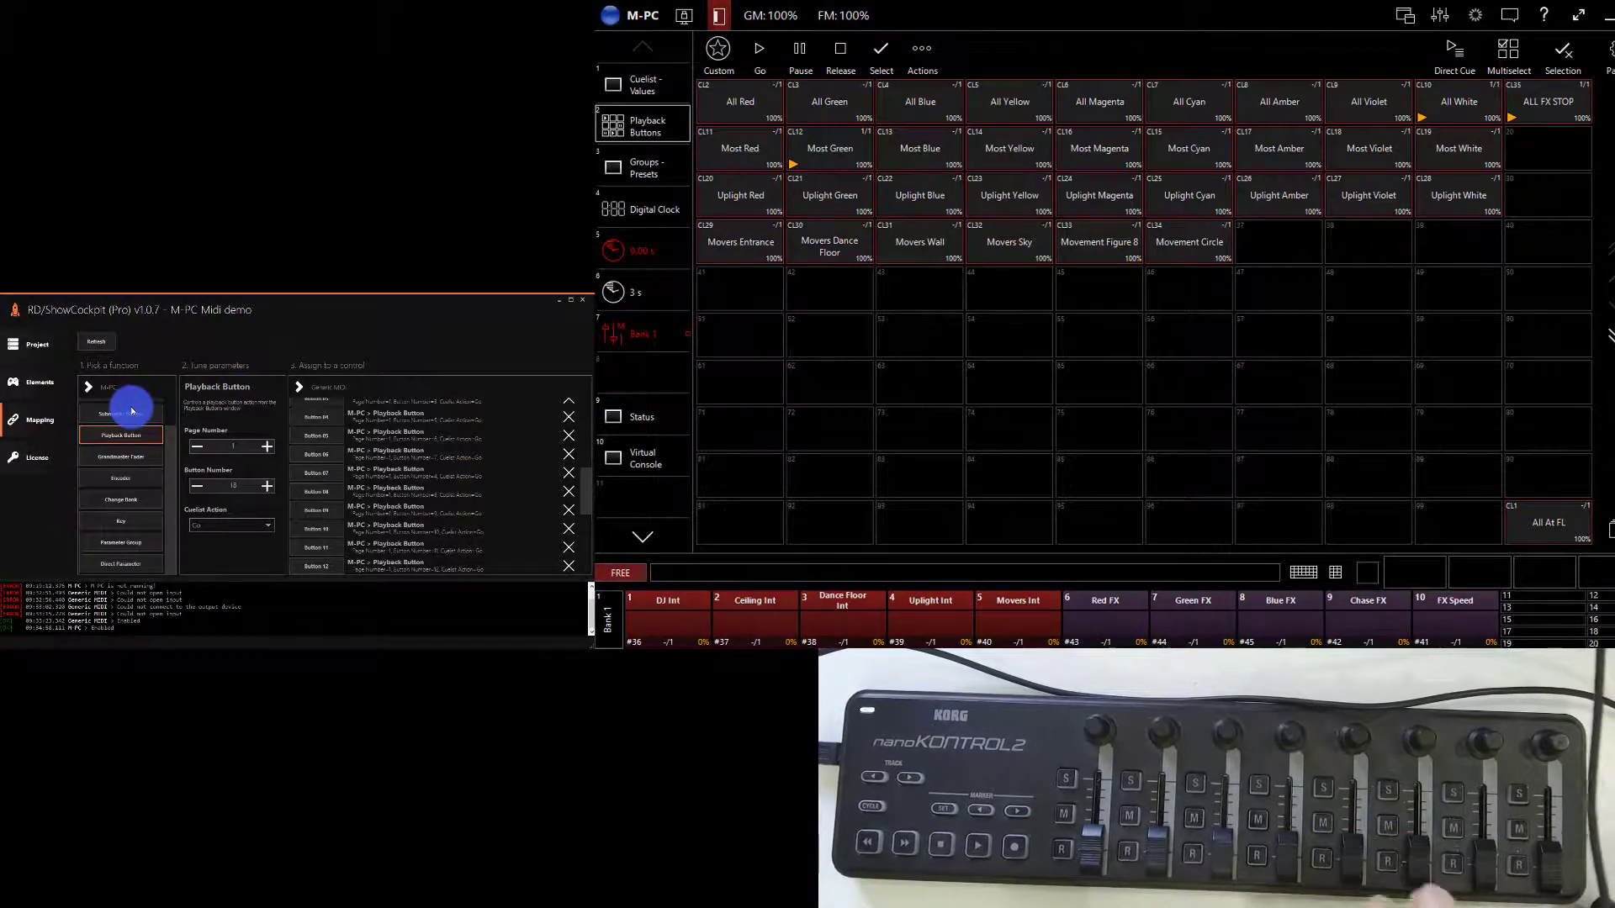
left_click(132, 519)
left_click(204, 440)
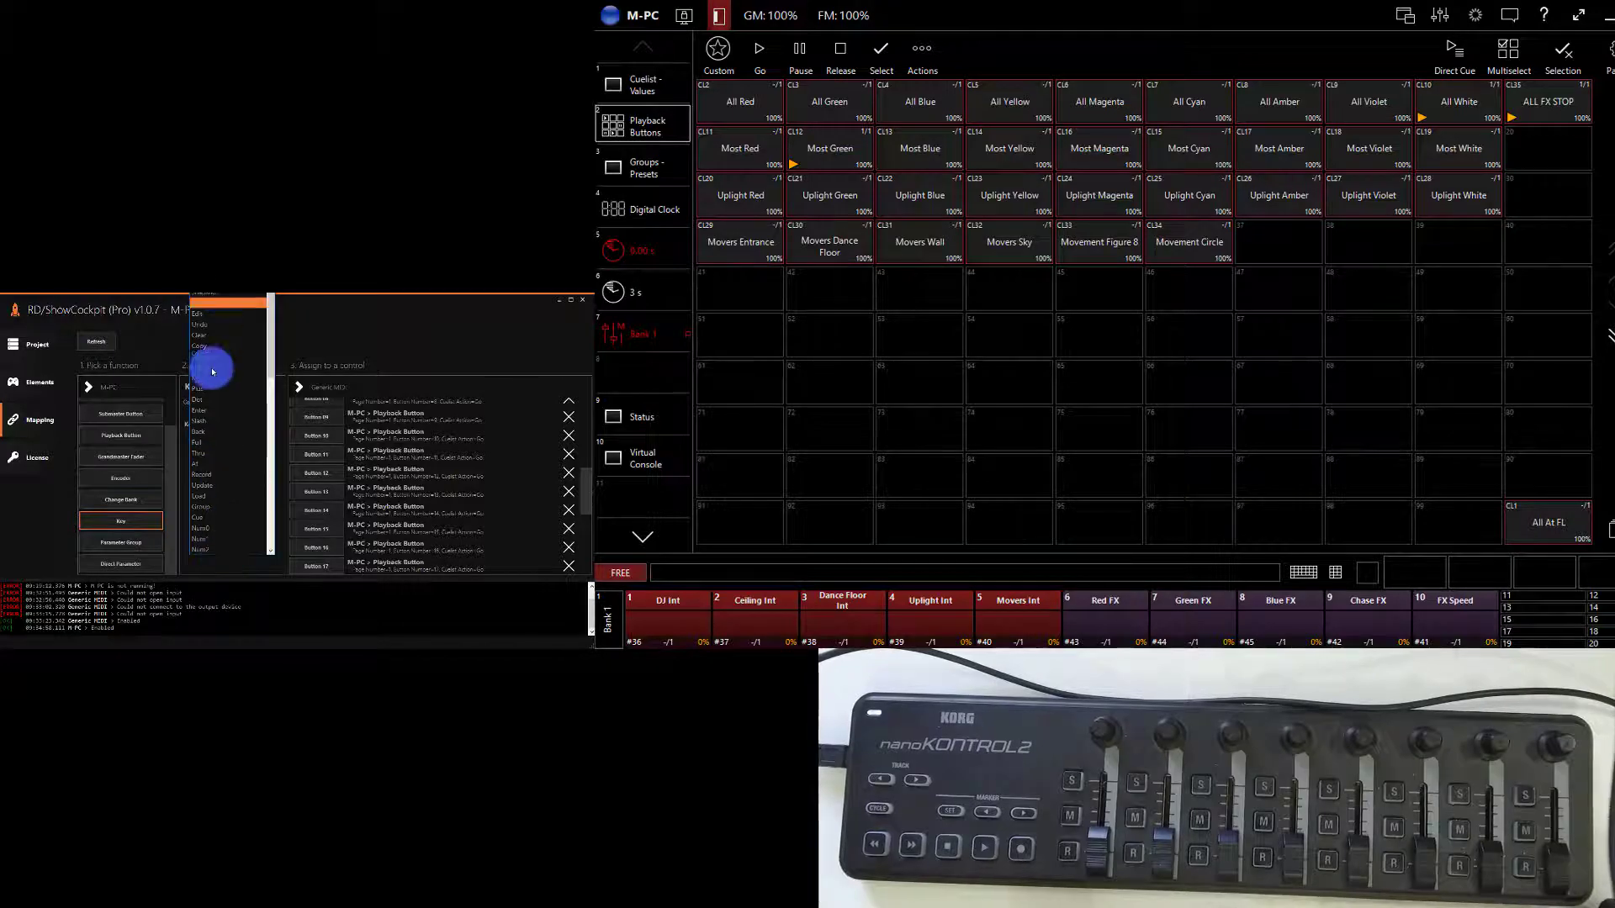
left_click(301, 352)
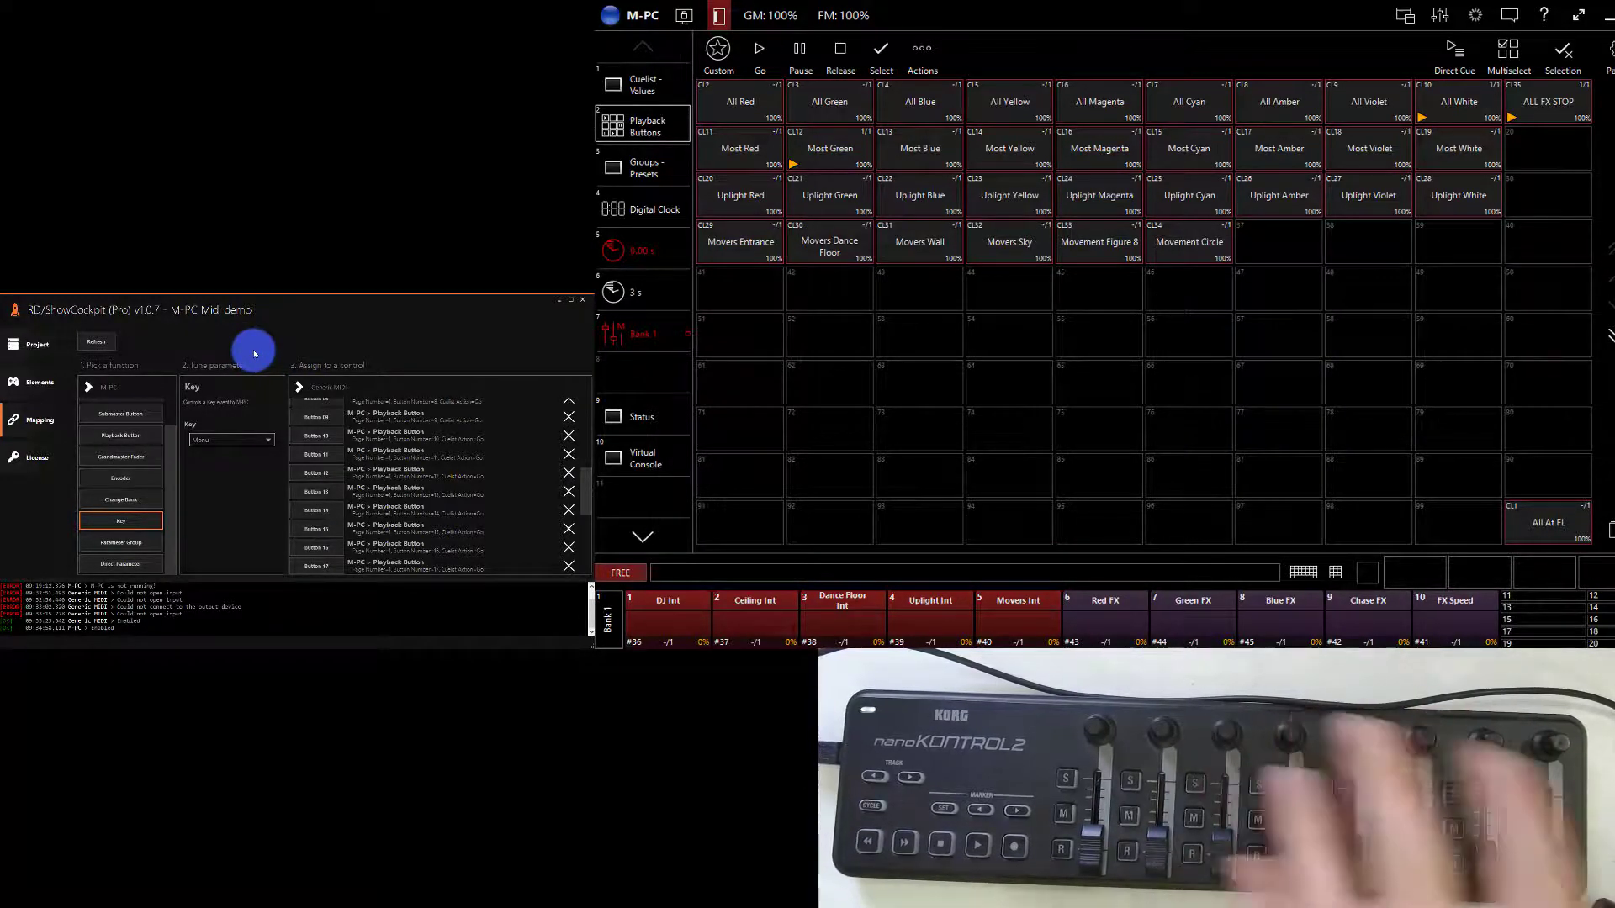
- Check the project page and return to the list of project elements
left_click(53, 387)
left_click(56, 344)
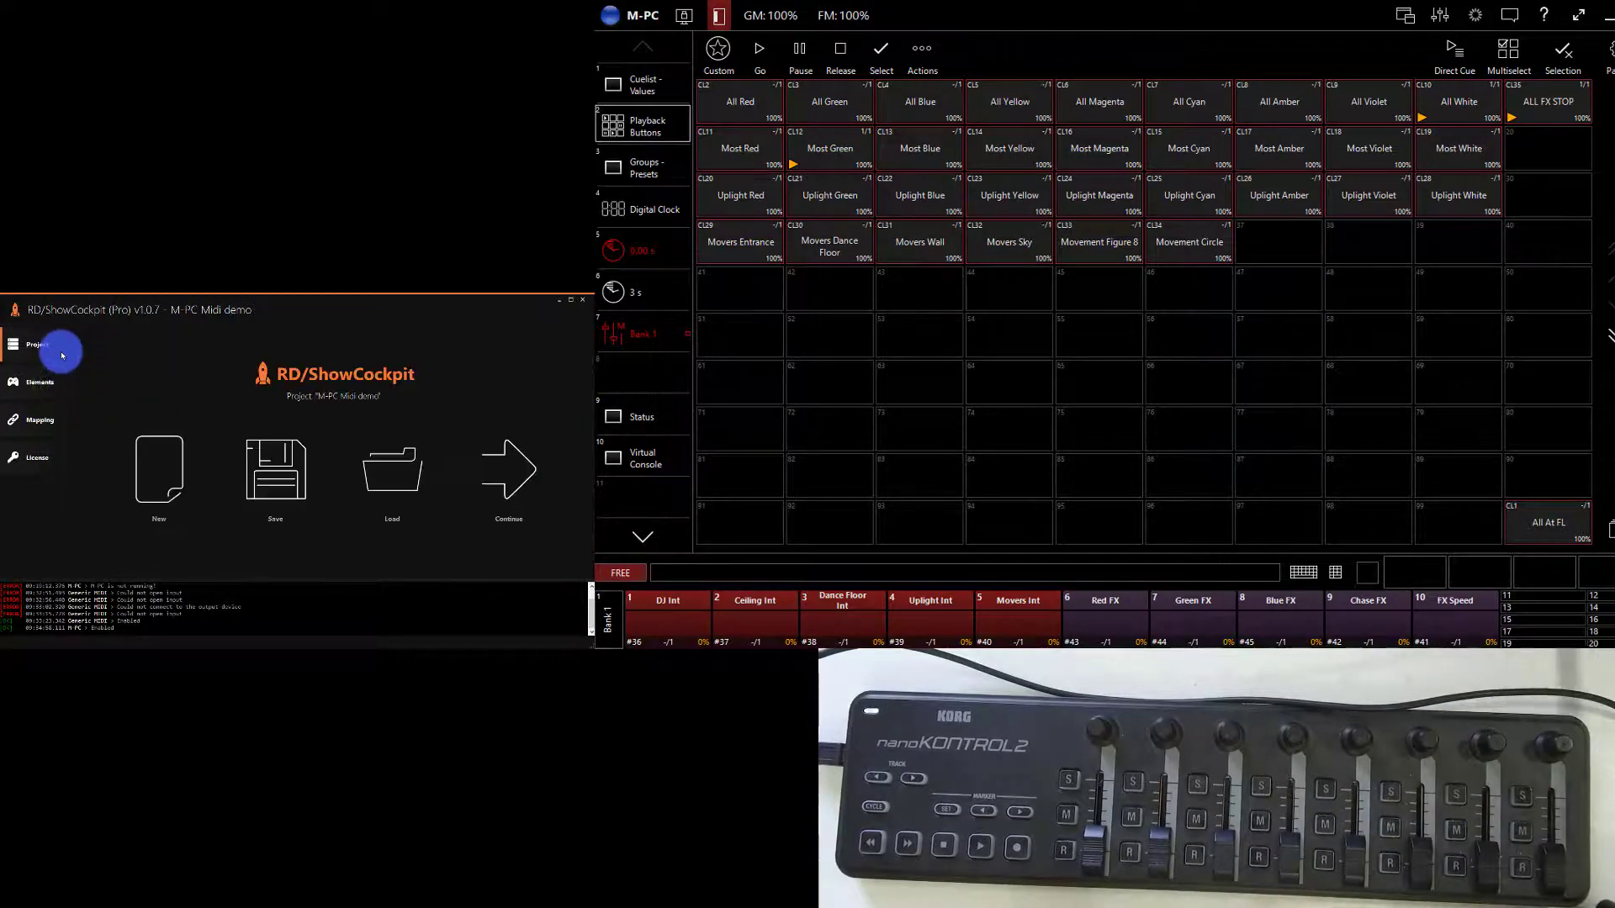
left_click(52, 381)
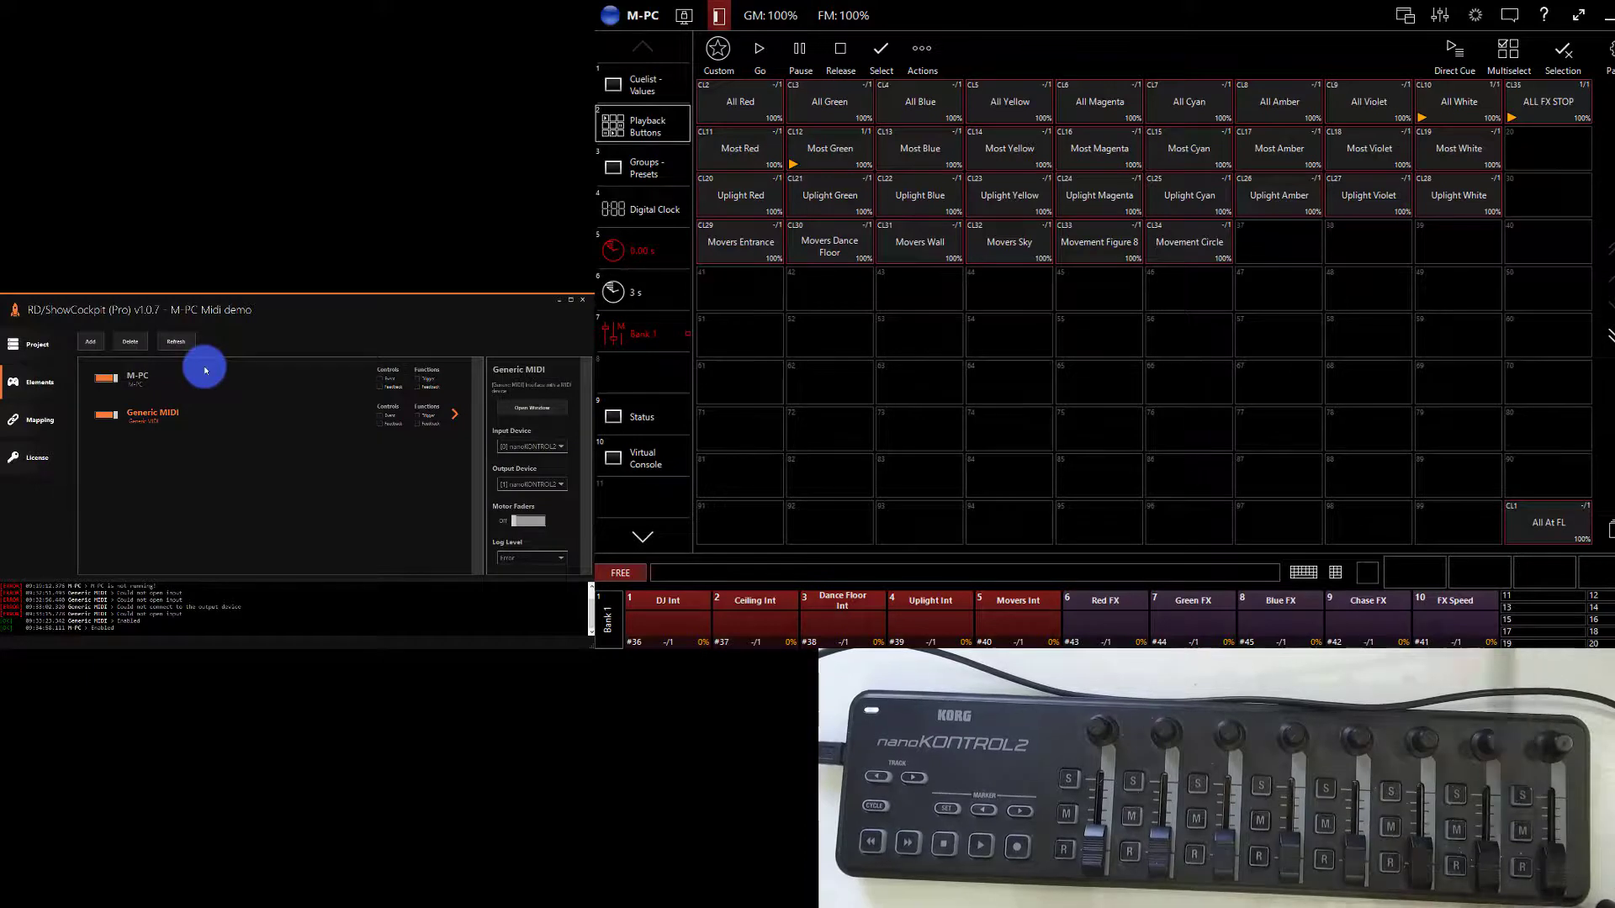